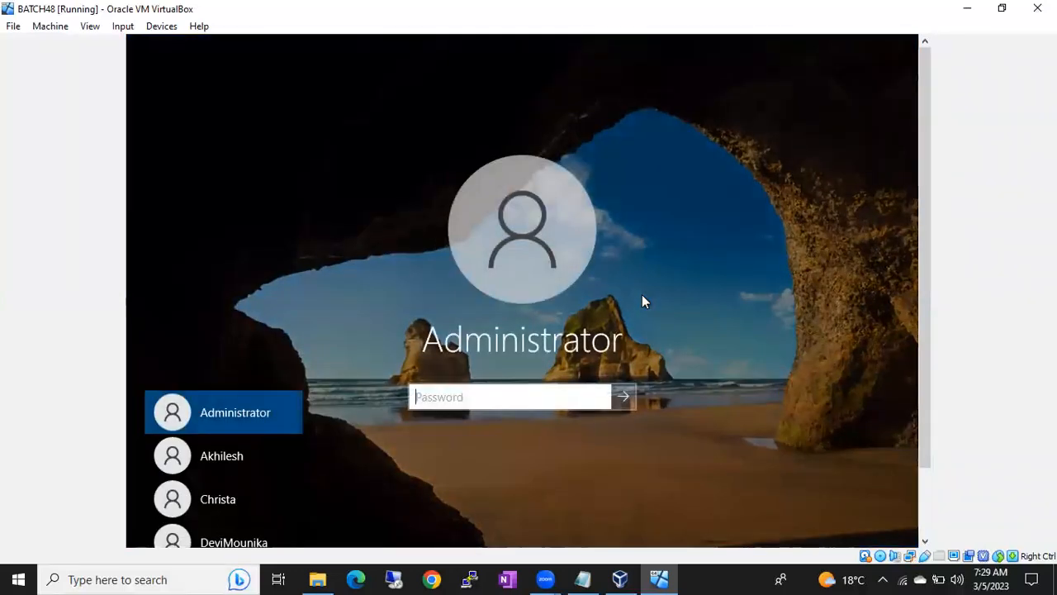
Step: Enter the Administrator password on the BATCH48 VM login screen, fixing a typo, and sign in
{"action": "type", "text": "************"}
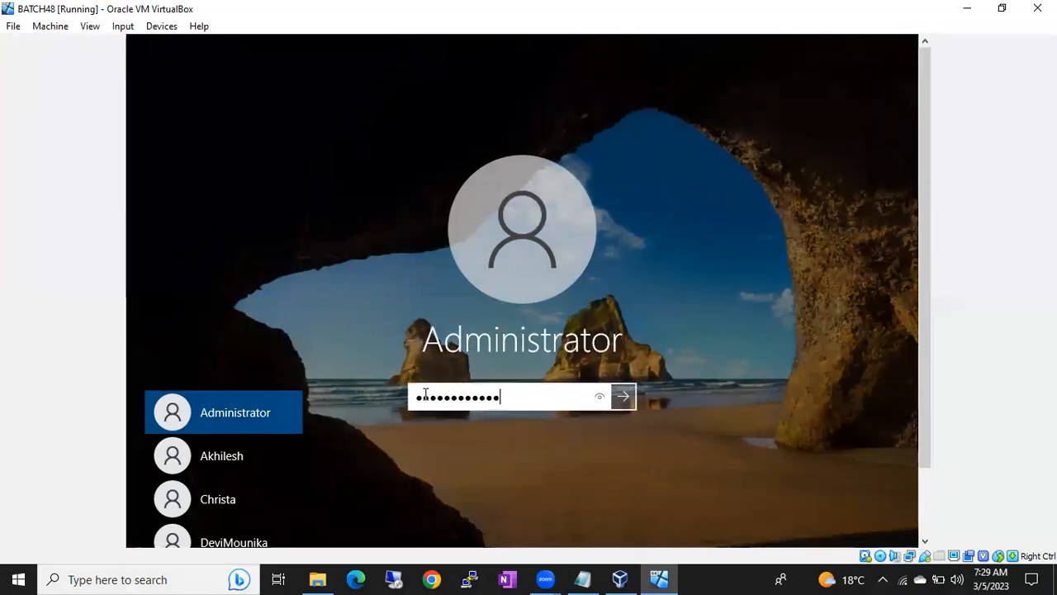
{"action": "left_click_drag", "start_coordinate": [922, 292], "coordinate": [926, 362]}
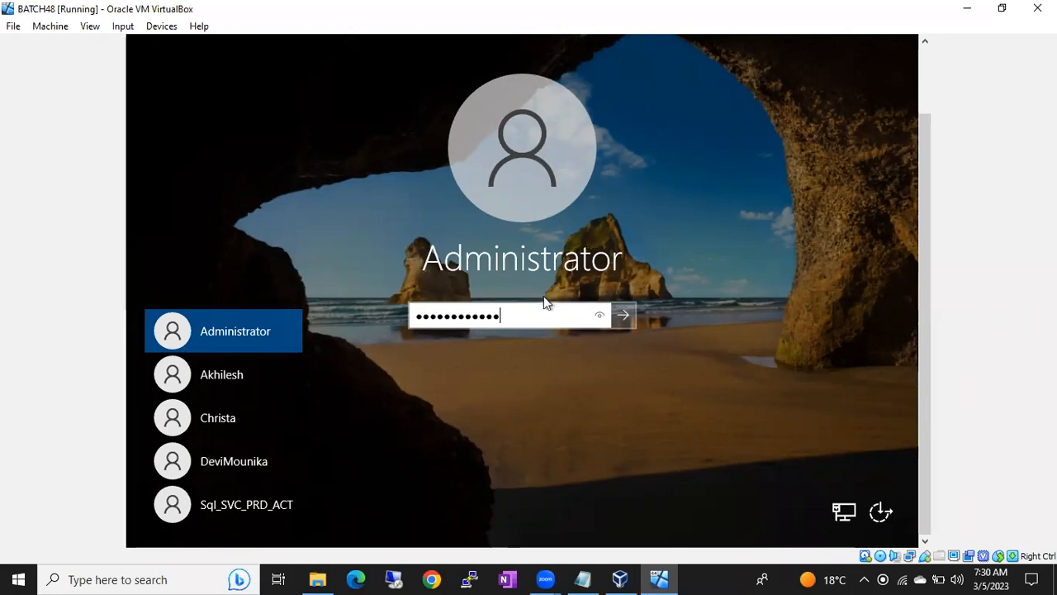
{"action": "left_click_drag", "start_coordinate": [522, 313], "coordinate": [273, 321]}
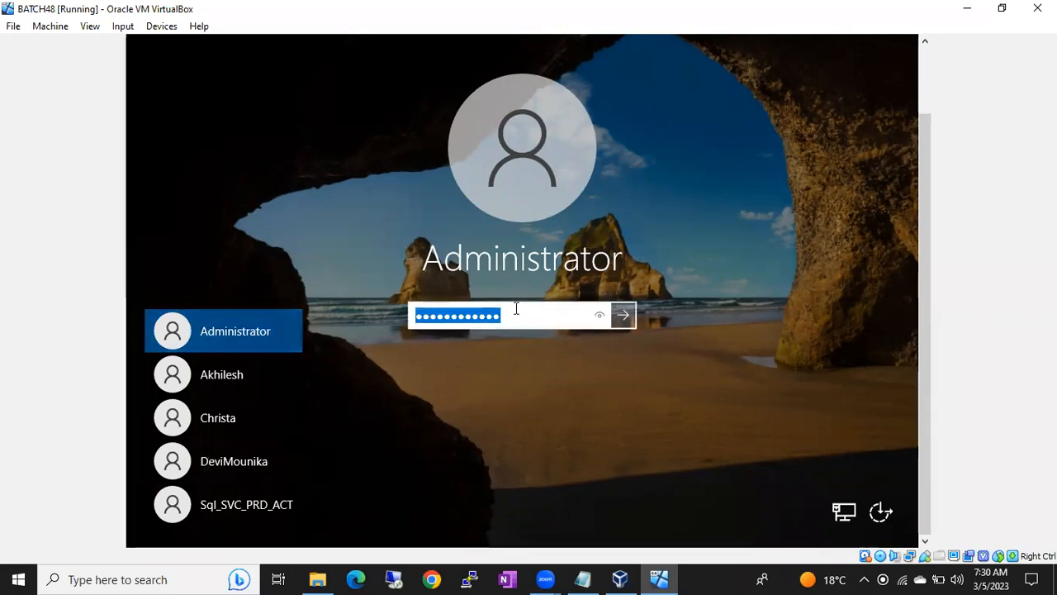
{"action": "type", "text": "●•••"}
{"action": "key", "text": "BackSpace"}
{"action": "key", "text": "BackSpace"}
{"action": "key", "text": "BackSpace"}
{"action": "key", "text": "BackSpace"}
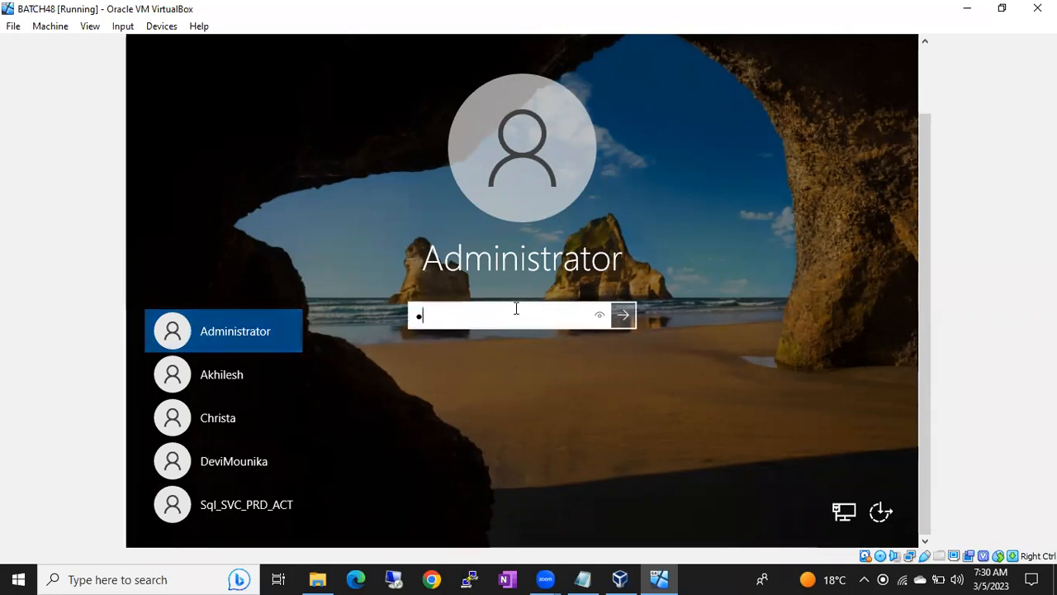
{"action": "type", "text": "•••••••••••••"}
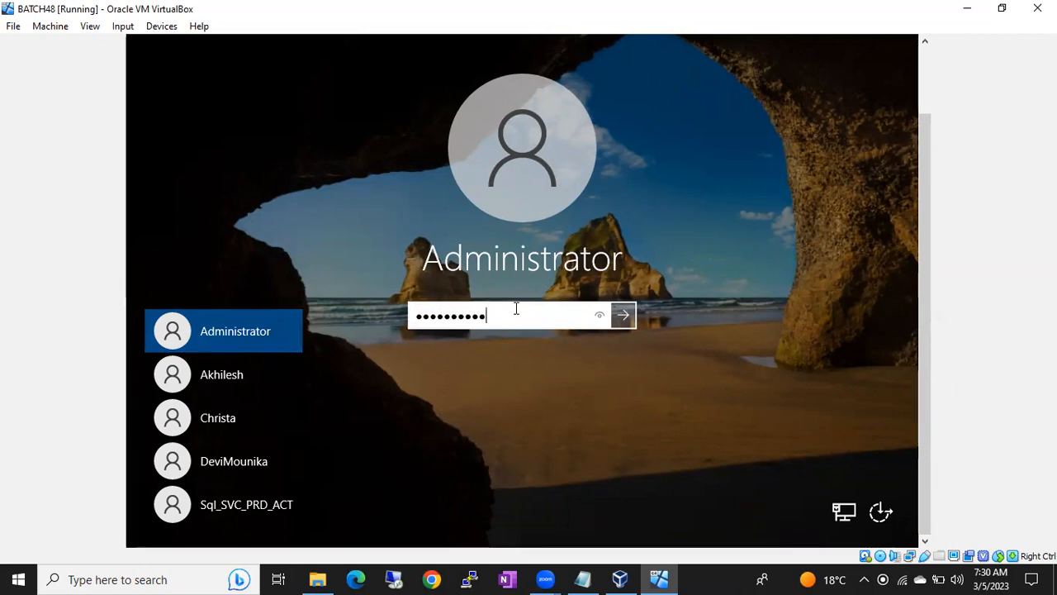
{"action": "key", "text": "Return"}
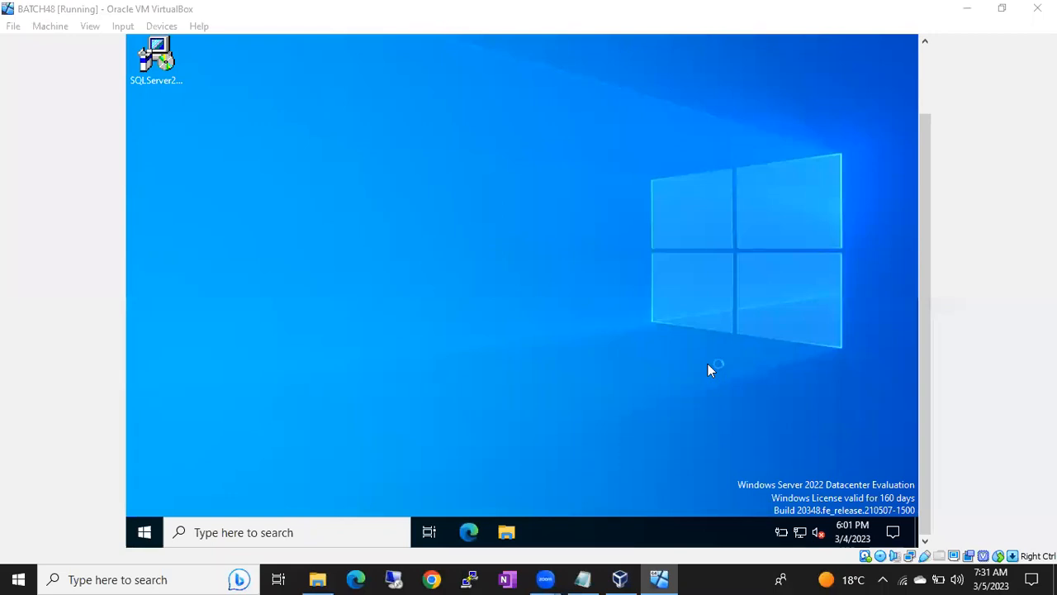
Step: Check the backup notes in Notepad, then allow the VM to be discoverable on the network
{"action": "left_click", "coordinate": [583, 578]}
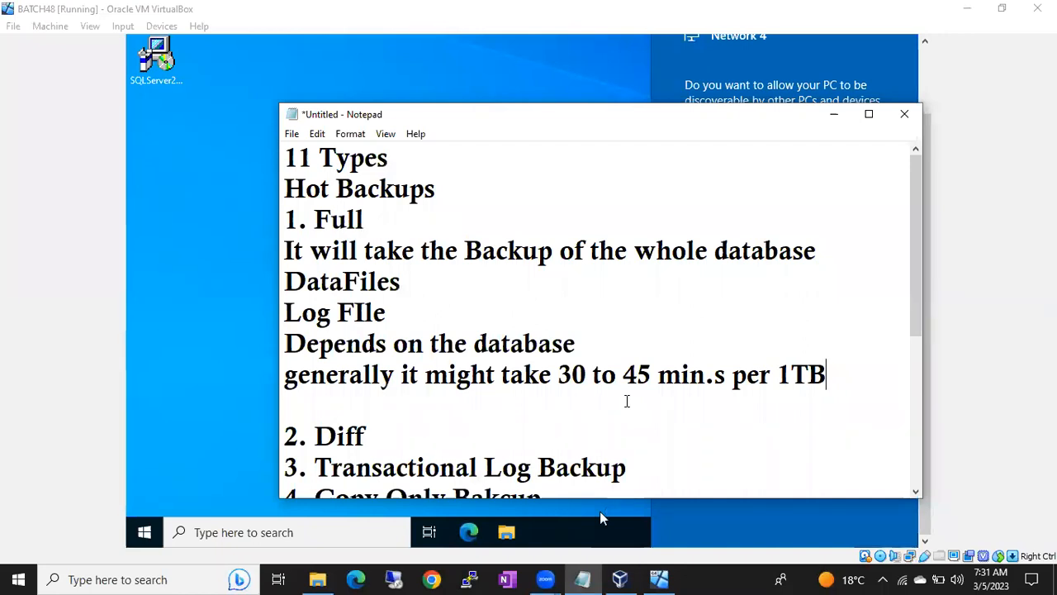
{"action": "left_click", "coordinate": [835, 114]}
{"action": "left_click", "coordinate": [761, 242]}
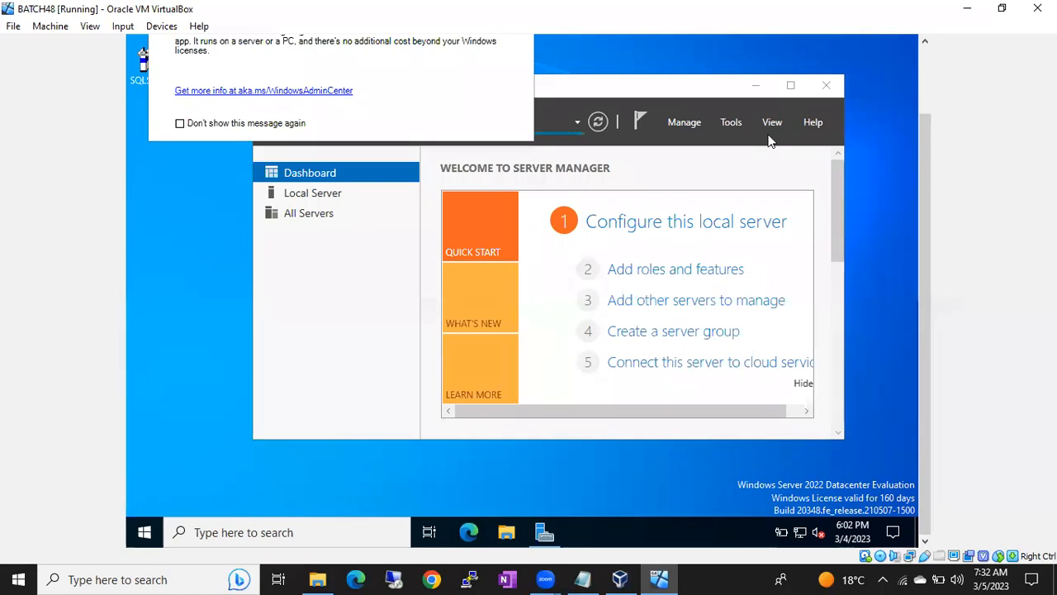
Step: Minimize Server Manager and launch a Command Prompt on the VM via Run 'cmd'
{"action": "left_click", "coordinate": [754, 91]}
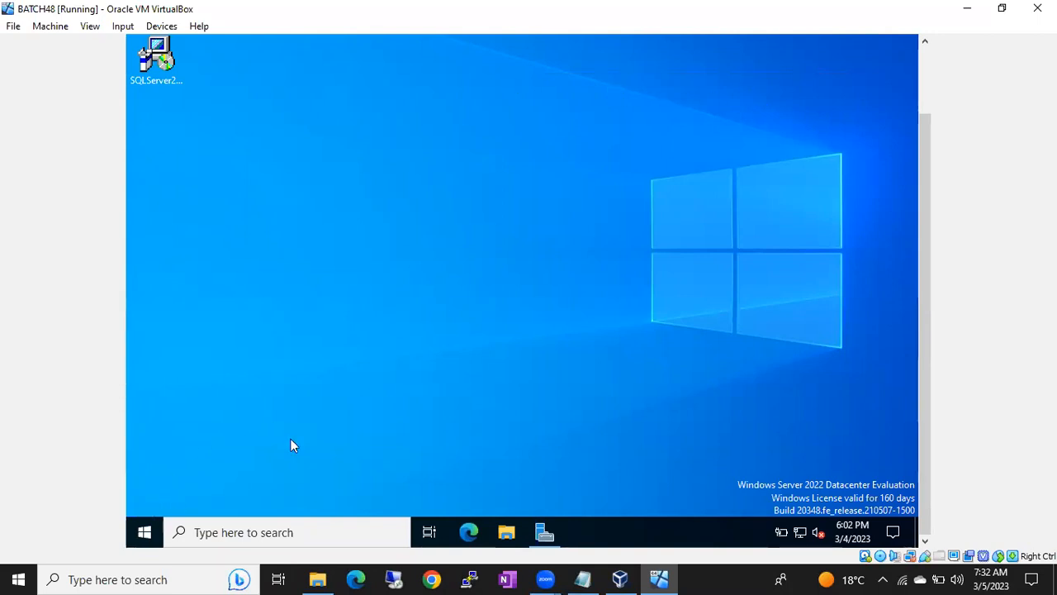
{"action": "key", "text": "super+r"}
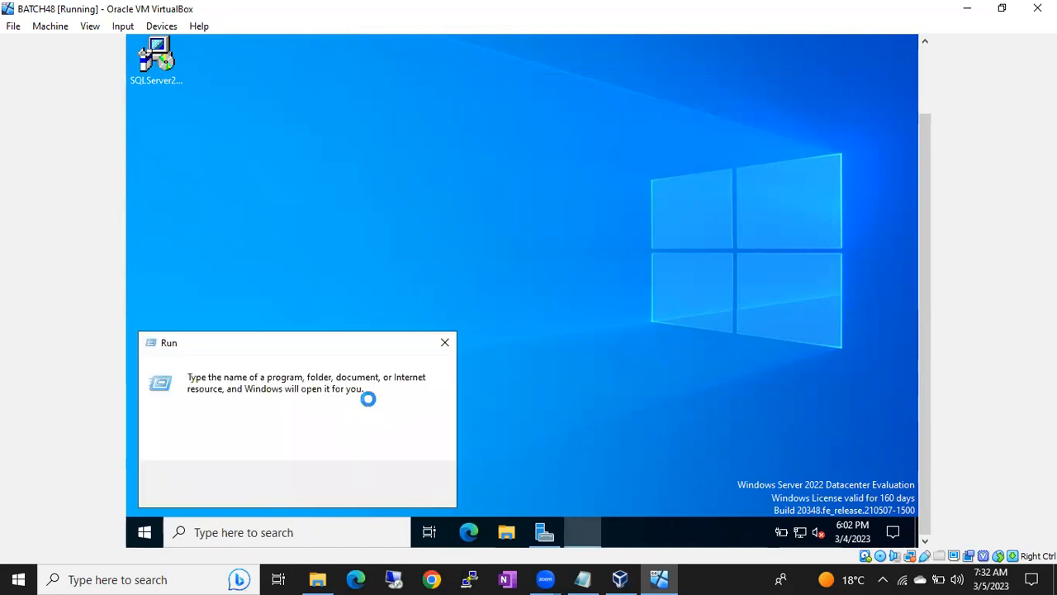
{"action": "type", "text": "cmd"}
{"action": "key", "text": "Return"}
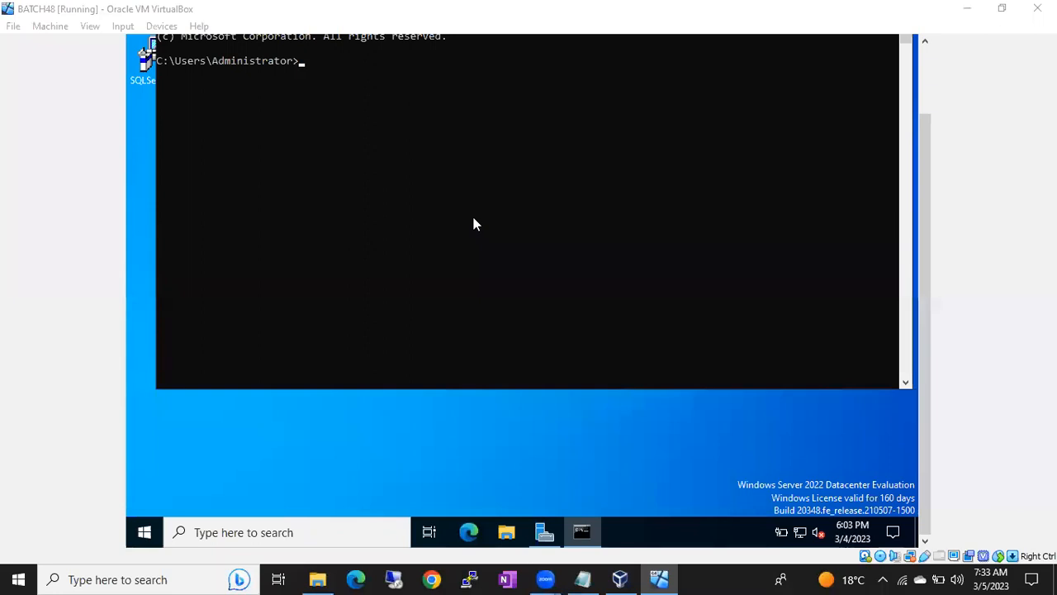
Step: Run ipconfig to show the VM's IPv4 address 192.168.0.4
{"action": "left_click", "coordinate": [428, 189]}
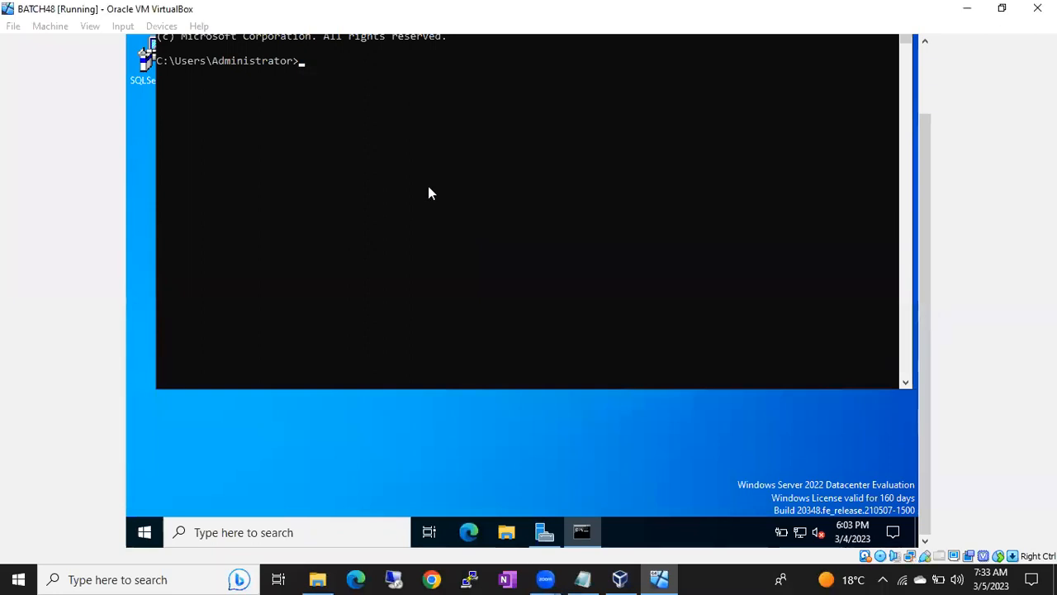
{"action": "type", "text": "i"}
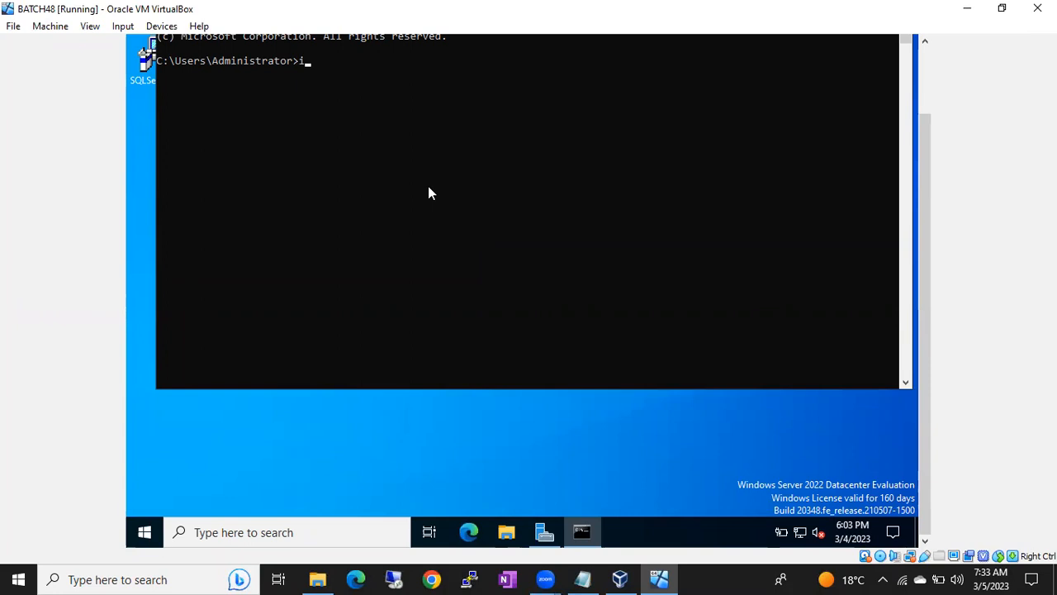
{"action": "type", "text": "pconfig"}
{"action": "key", "text": "Return"}
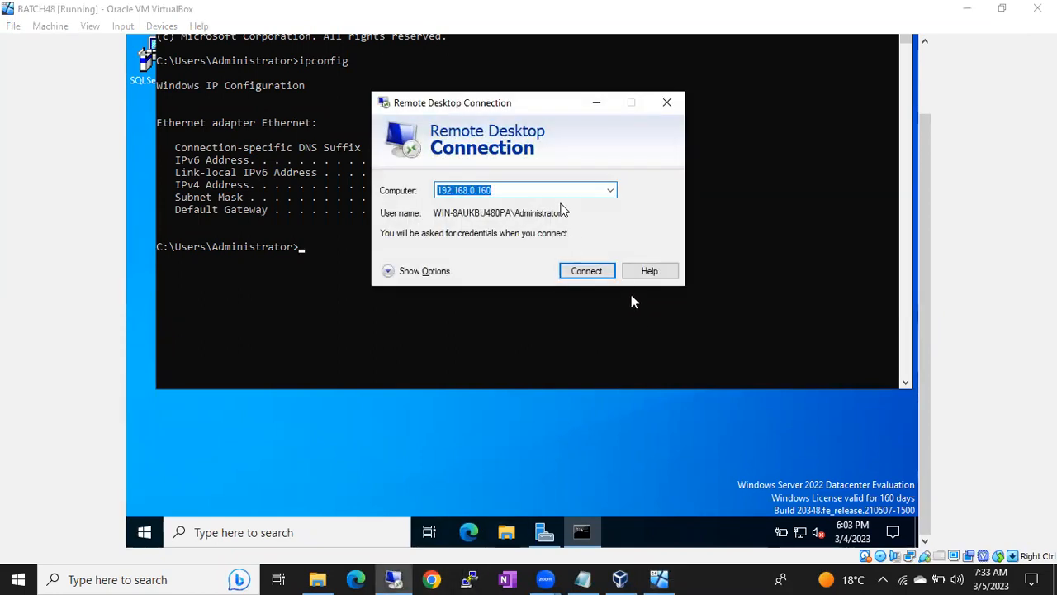
Step: Change the Remote Desktop target computer to 192.168.0.4 and connect
{"action": "left_click_drag", "start_coordinate": [529, 108], "coordinate": [714, 151]}
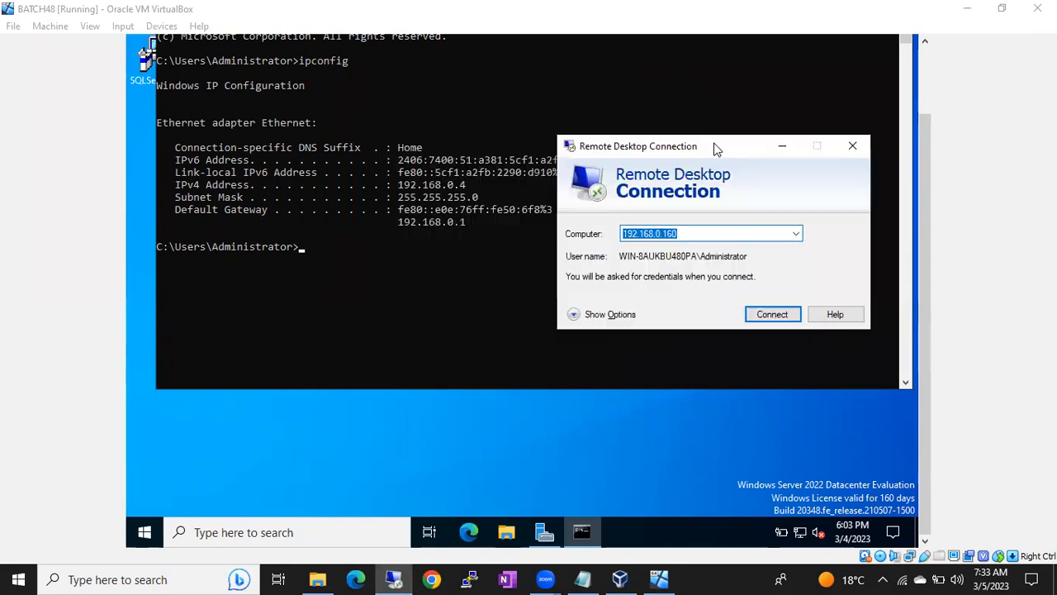
{"action": "left_click", "coordinate": [682, 233]}
{"action": "key", "text": "BackSpace"}
{"action": "key", "text": "BackSpace"}
{"action": "key", "text": "BackSpace"}
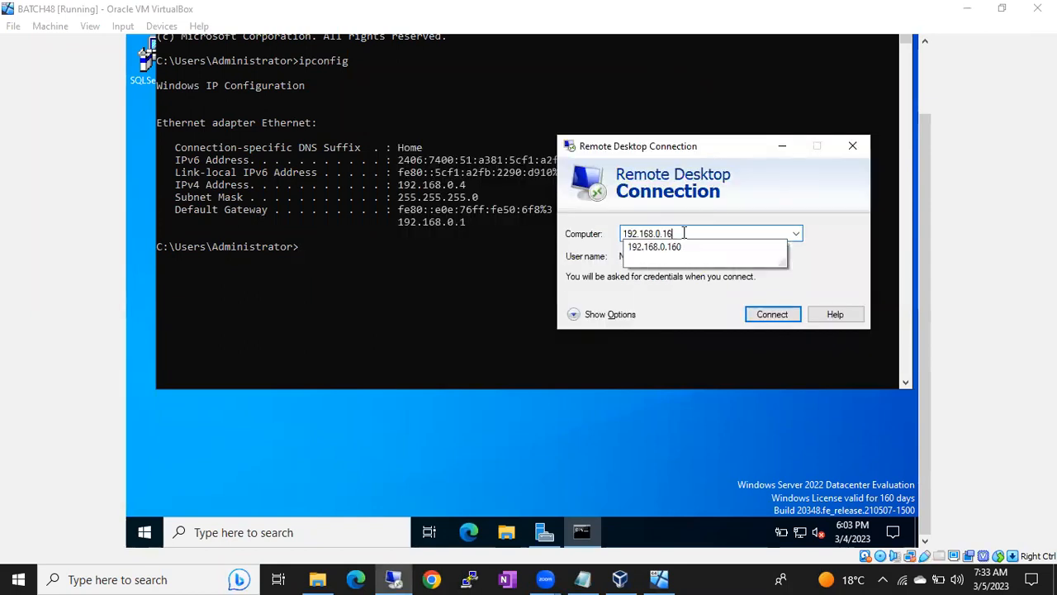
{"action": "type", "text": "4"}
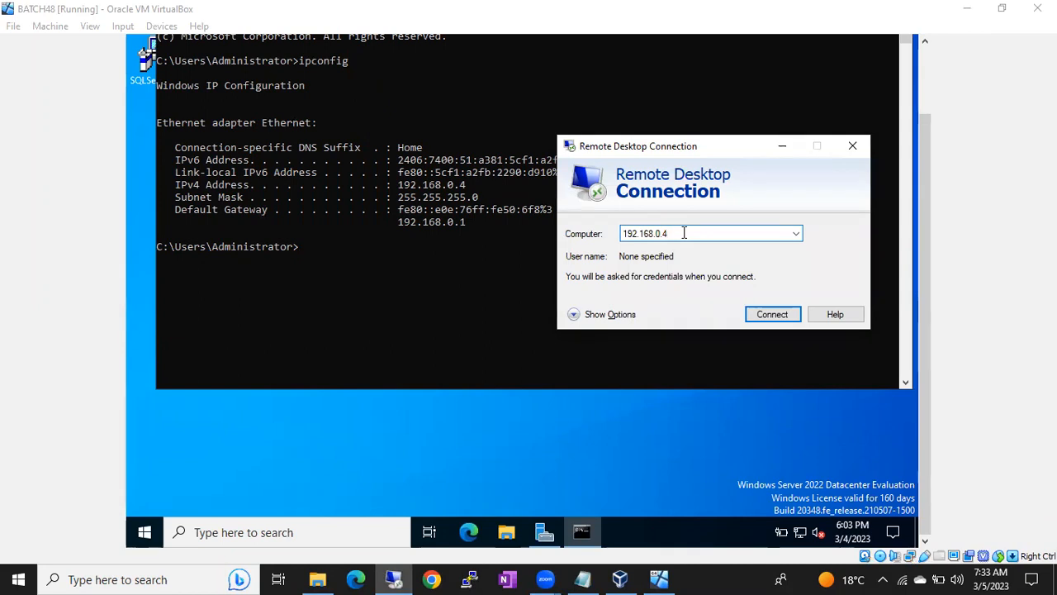
{"action": "left_click", "coordinate": [751, 315]}
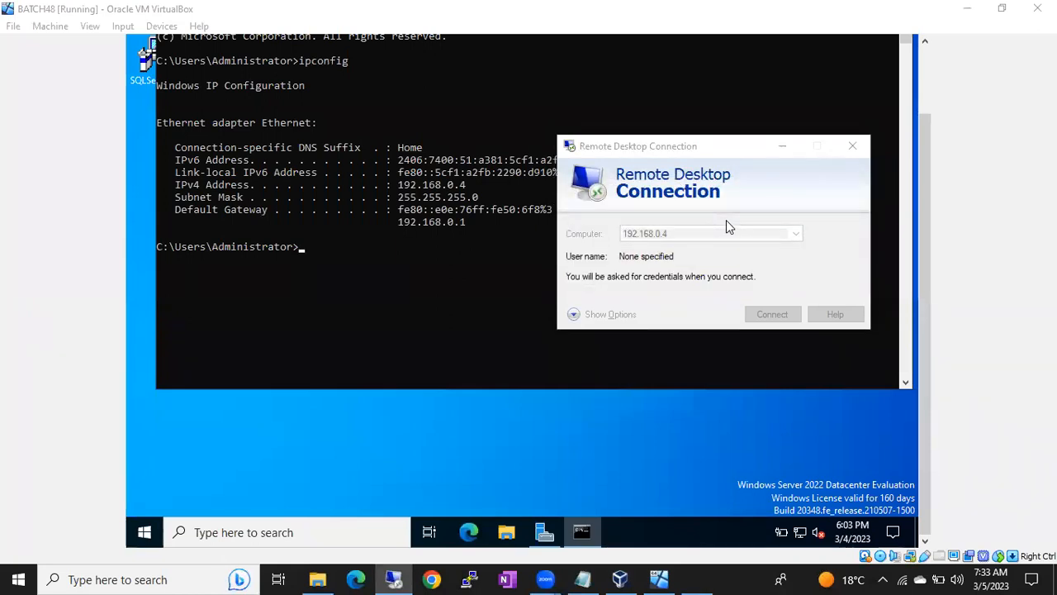
Step: Log in as administrator with the account password
{"action": "type", "text": "administrator"}
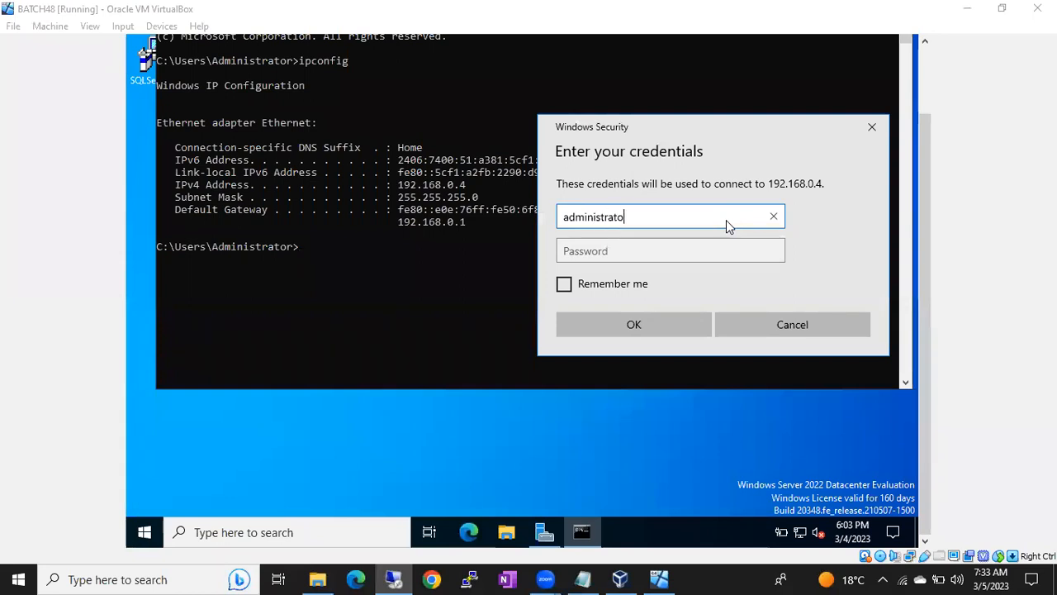
{"action": "key", "text": "Tab"}
{"action": "type", "text": "•••••••••••"}
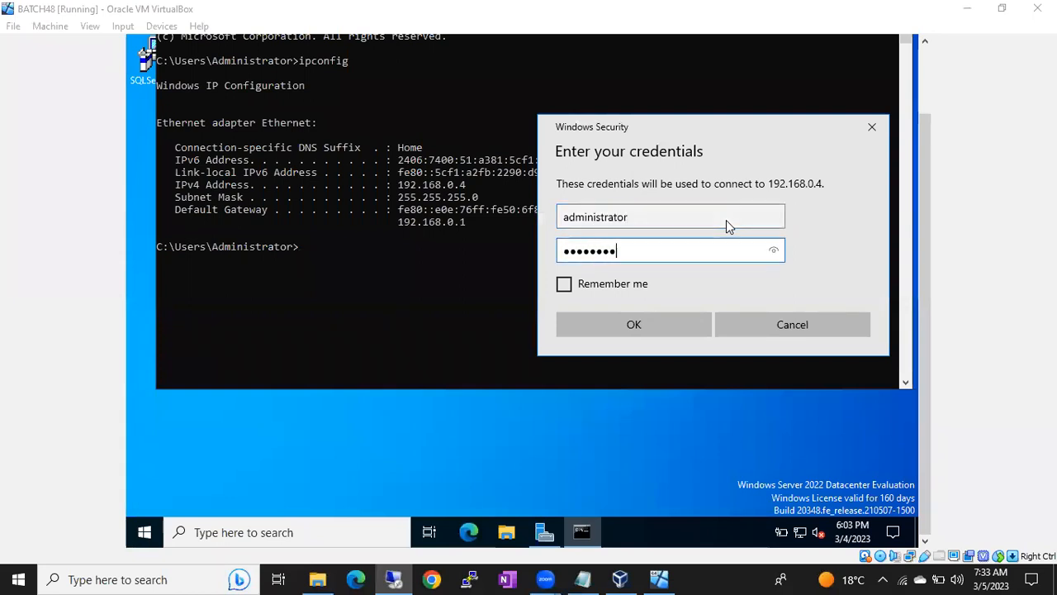
{"action": "type", "text": "••"}
{"action": "key", "text": "Return"}
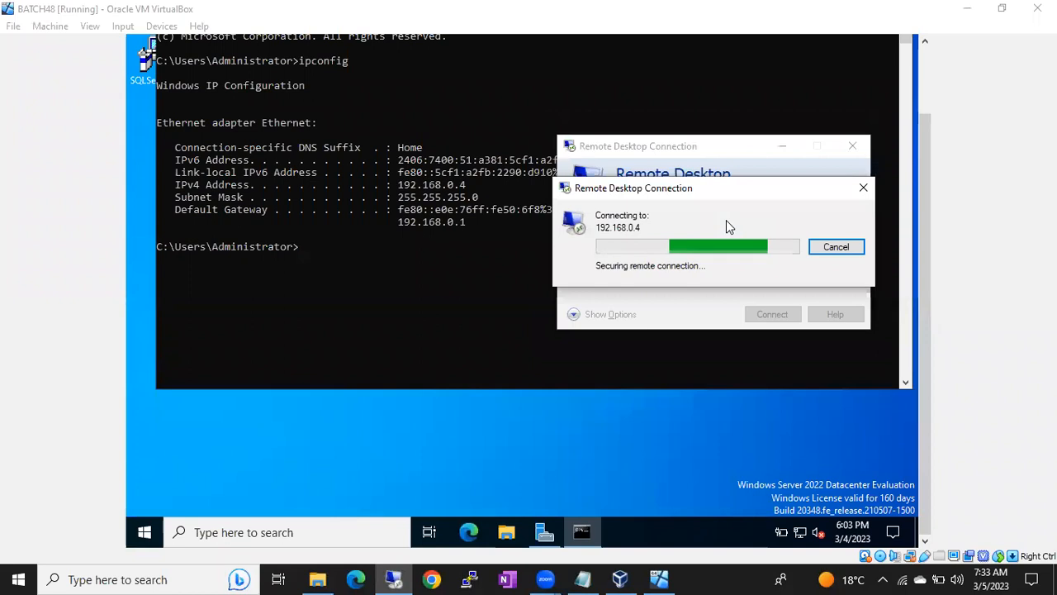
Step: Accept the server certificate and, once the session opens, minimize the remote session
{"action": "left_click", "coordinate": [763, 368]}
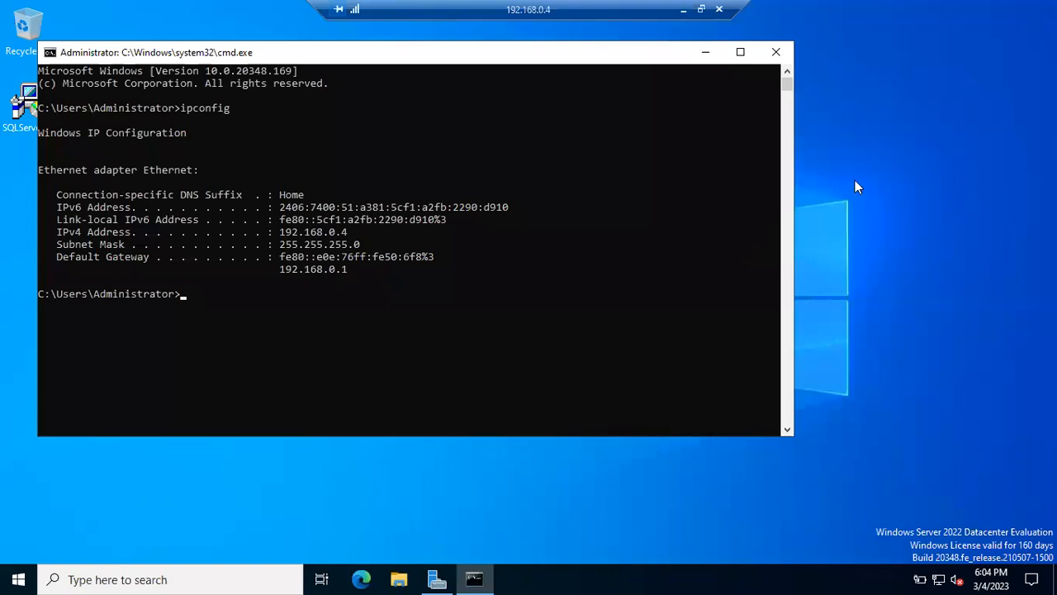
{"action": "left_click", "coordinate": [684, 10]}
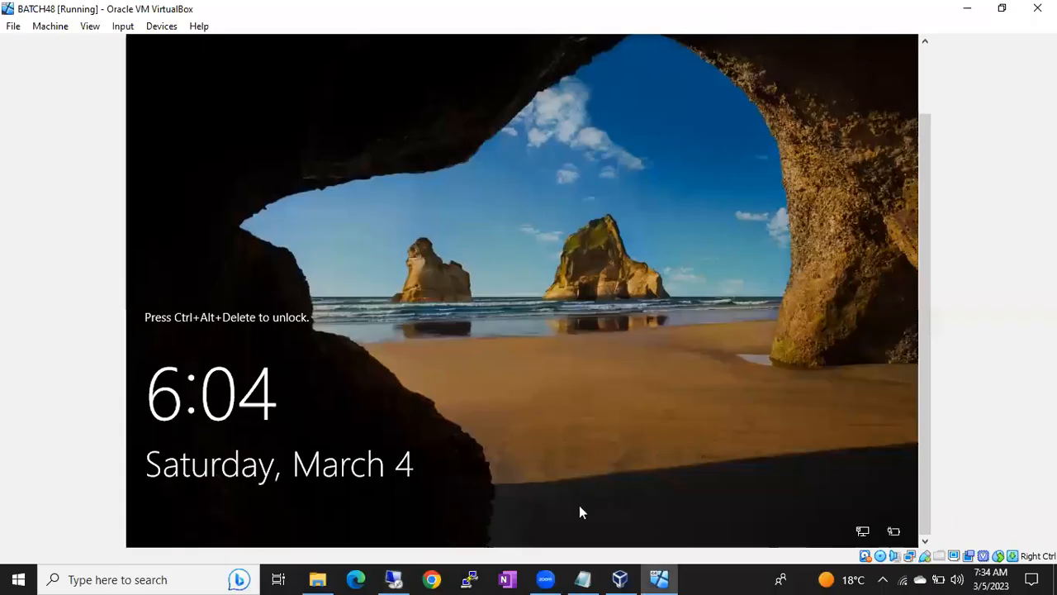
Step: Highlight '30 to 45 min.s' in the backup notes, then bring the remote server session forward
{"action": "left_click", "coordinate": [581, 579]}
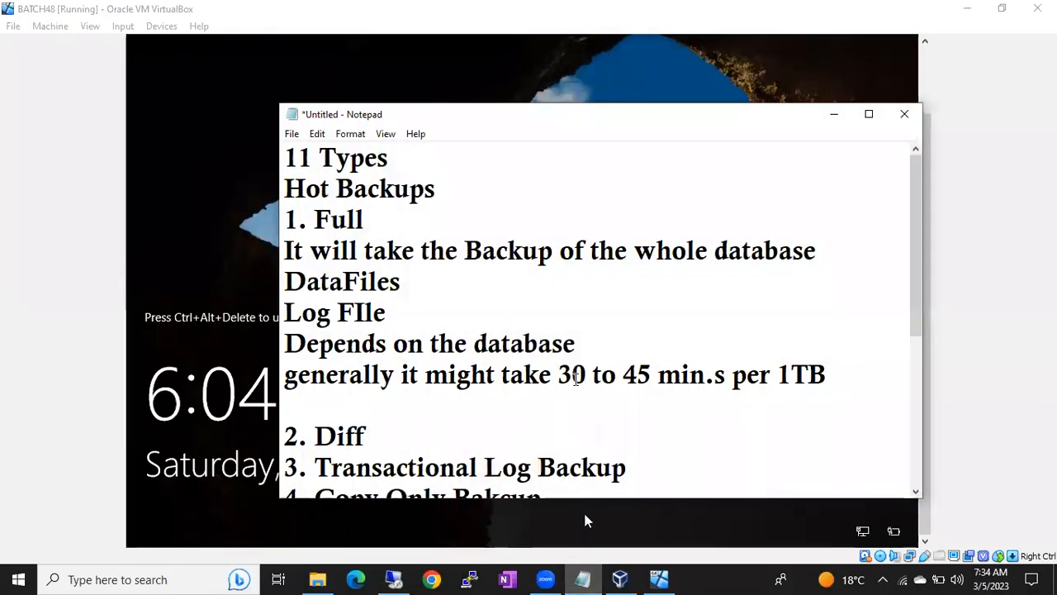
{"action": "left_click_drag", "start_coordinate": [559, 375], "coordinate": [720, 381]}
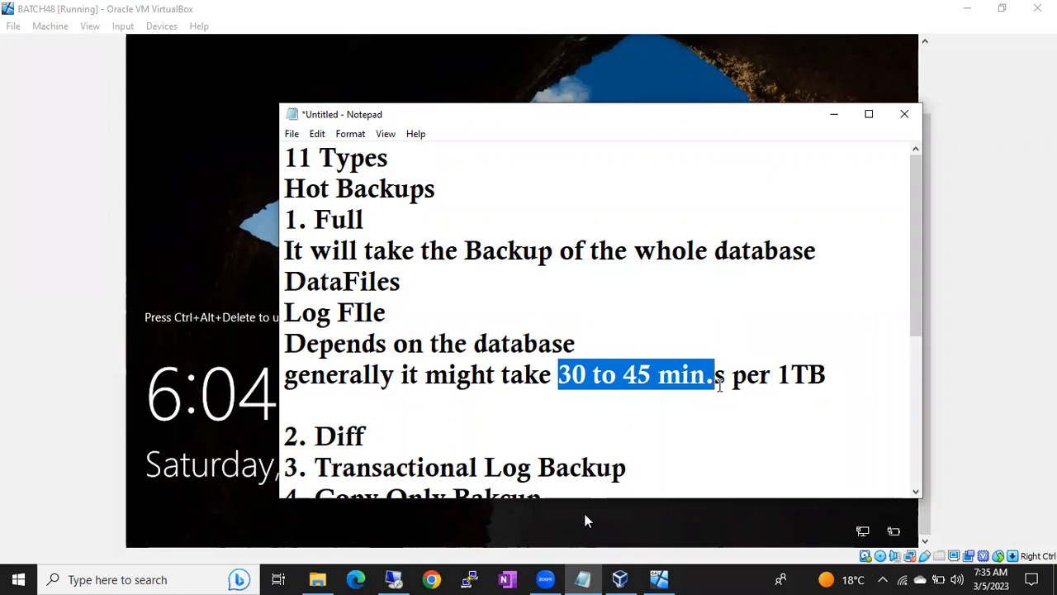
{"action": "left_click", "coordinate": [642, 380]}
{"action": "left_click", "coordinate": [559, 376]}
{"action": "left_click_drag", "start_coordinate": [559, 376], "coordinate": [721, 373]}
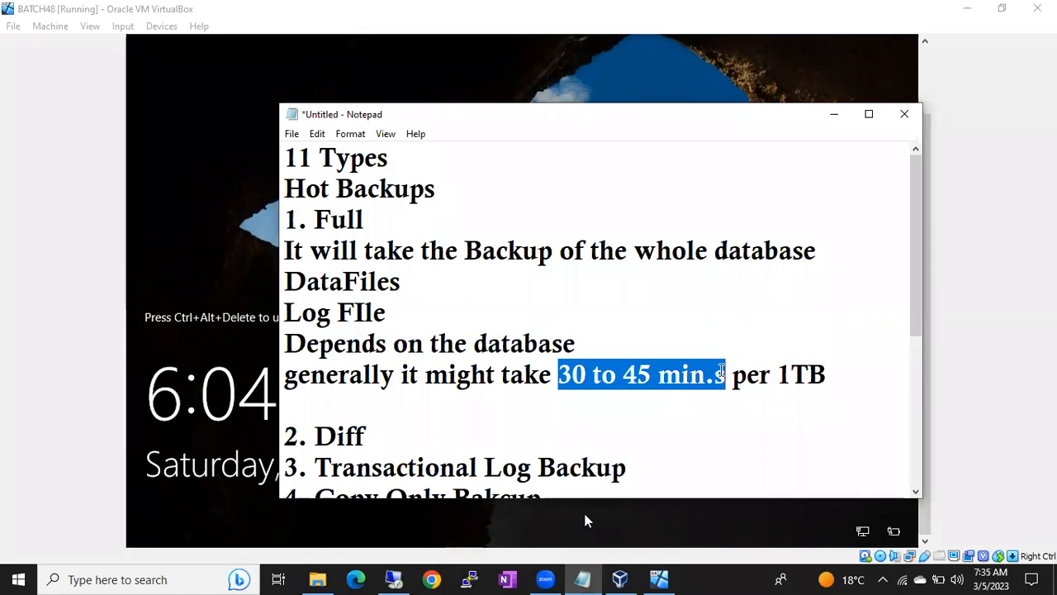
{"action": "left_click", "coordinate": [396, 578]}
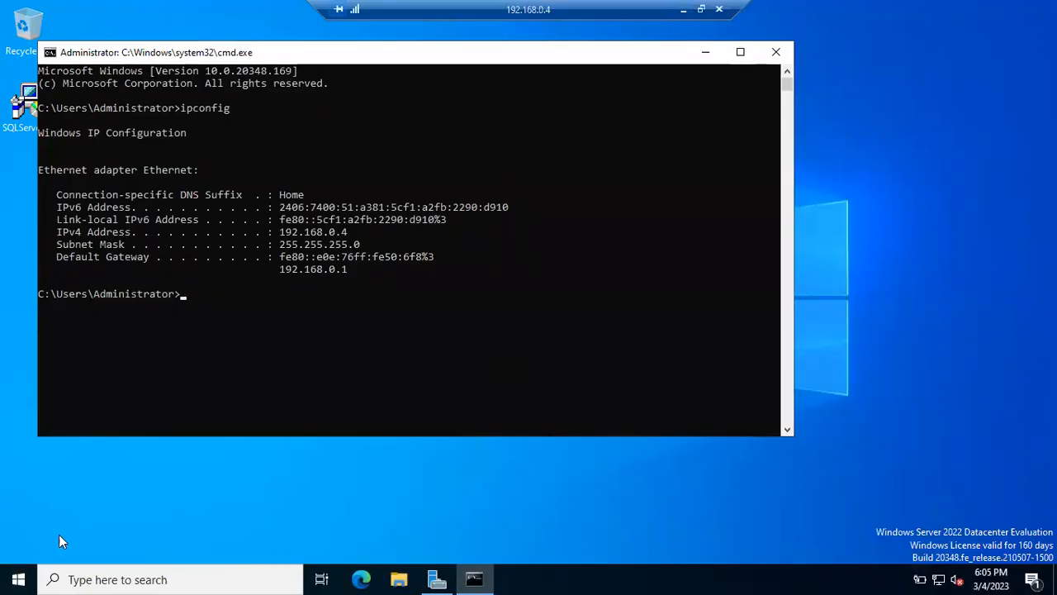
Step: Launch SQL Server Management Studio from the Microsoft SQL Server Tools 19 Start folder
{"action": "left_click", "coordinate": [18, 579]}
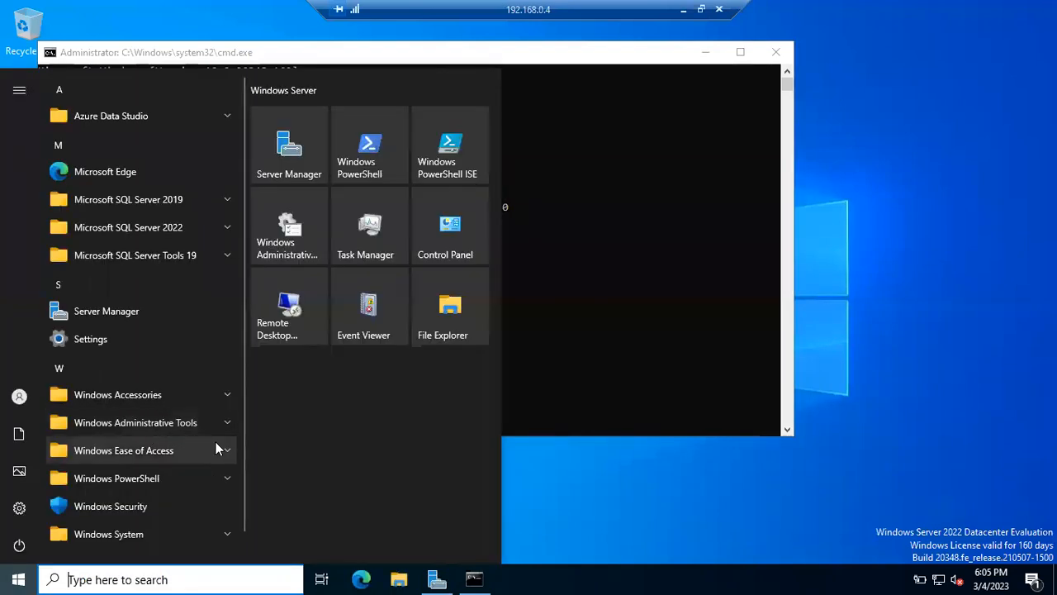
{"action": "left_click", "coordinate": [232, 248]}
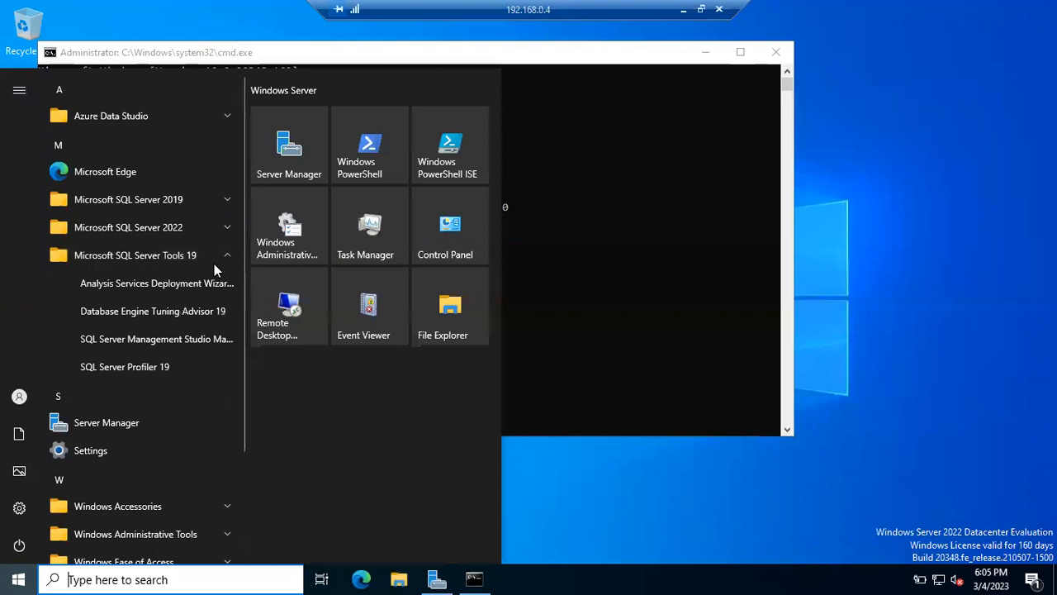
{"action": "left_click", "coordinate": [153, 341]}
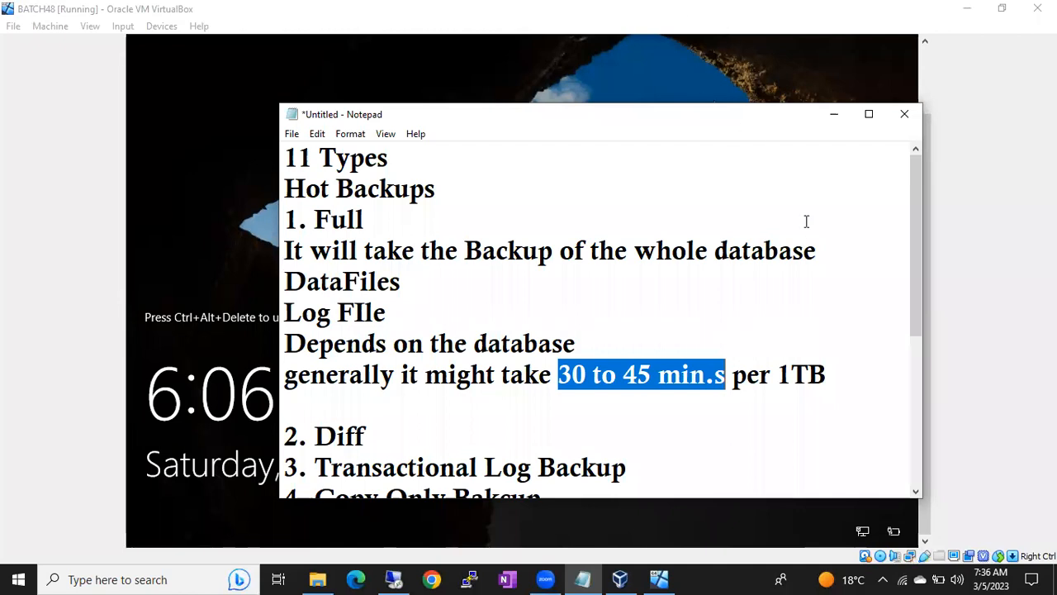
Step: Under the 'per 1TB' line, type 'Full Backup during weekends' and 'Backups are performance Killers' on new lines
{"action": "left_click", "coordinate": [843, 356]}
{"action": "left_click", "coordinate": [831, 374]}
{"action": "key", "text": "Return"}
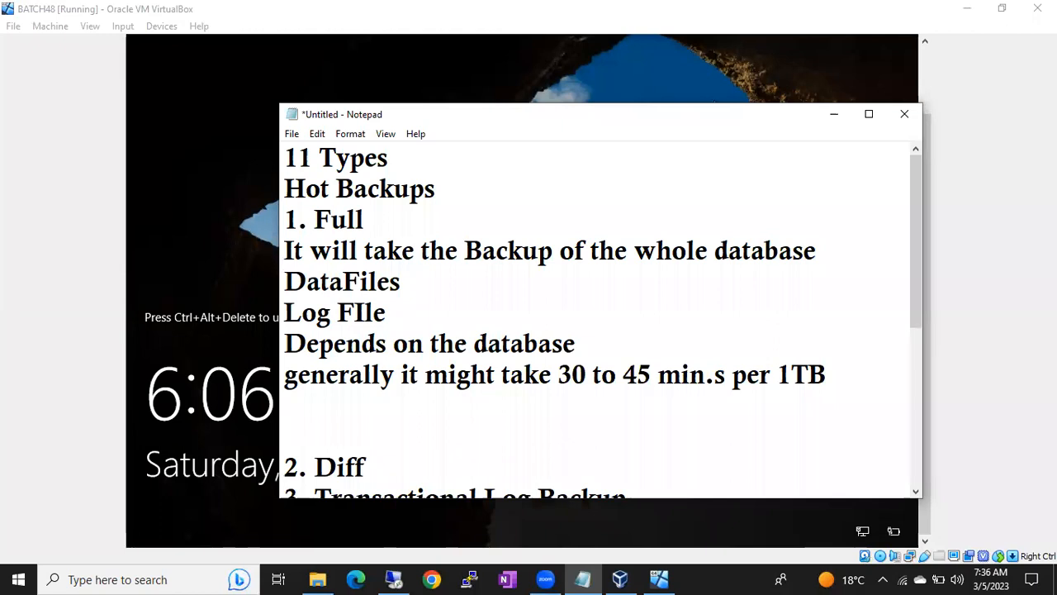
{"action": "type", "text": "Full Backup during we"}
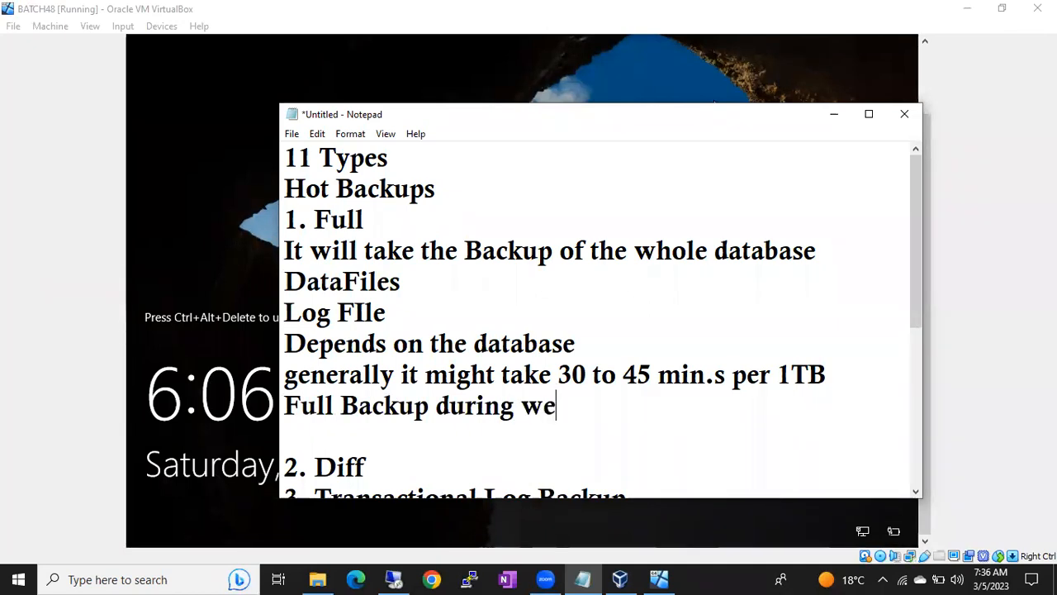
{"action": "type", "text": "ekends"}
{"action": "key", "text": "Return"}
{"action": "type", "text": "Backups are per"}
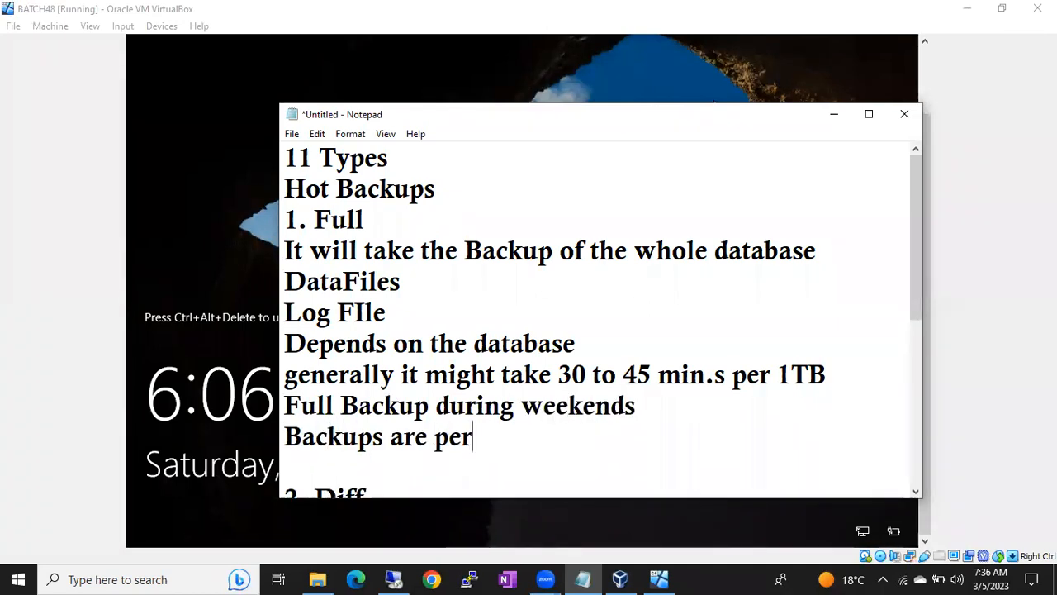
{"action": "type", "text": "formance Killers"}
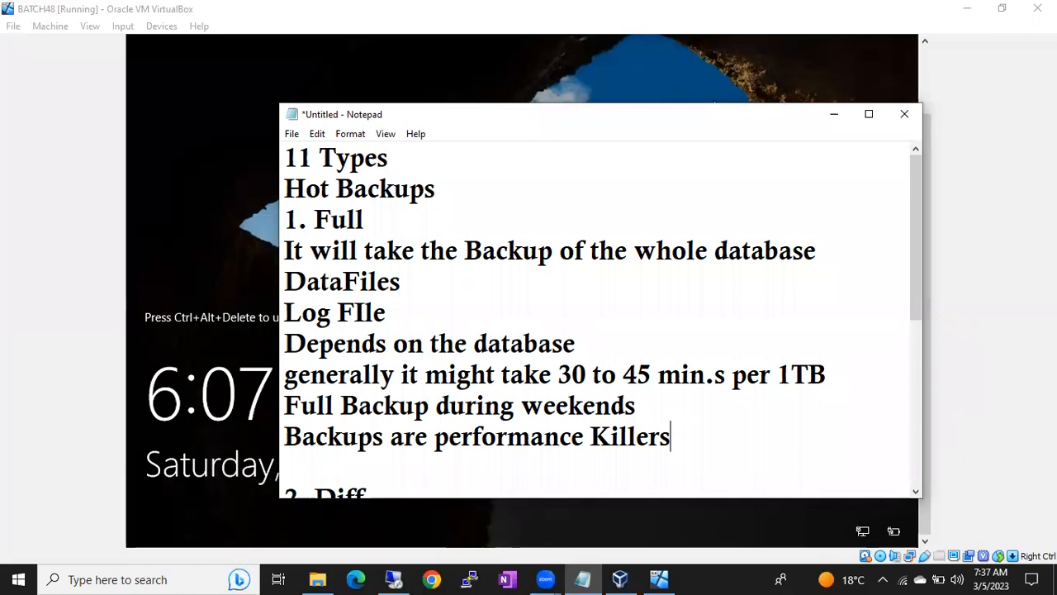
Step: In the remote session, connect to the Database Engine using Windows Authentication instead of SQL Server Authentication
{"action": "left_click", "coordinate": [399, 580]}
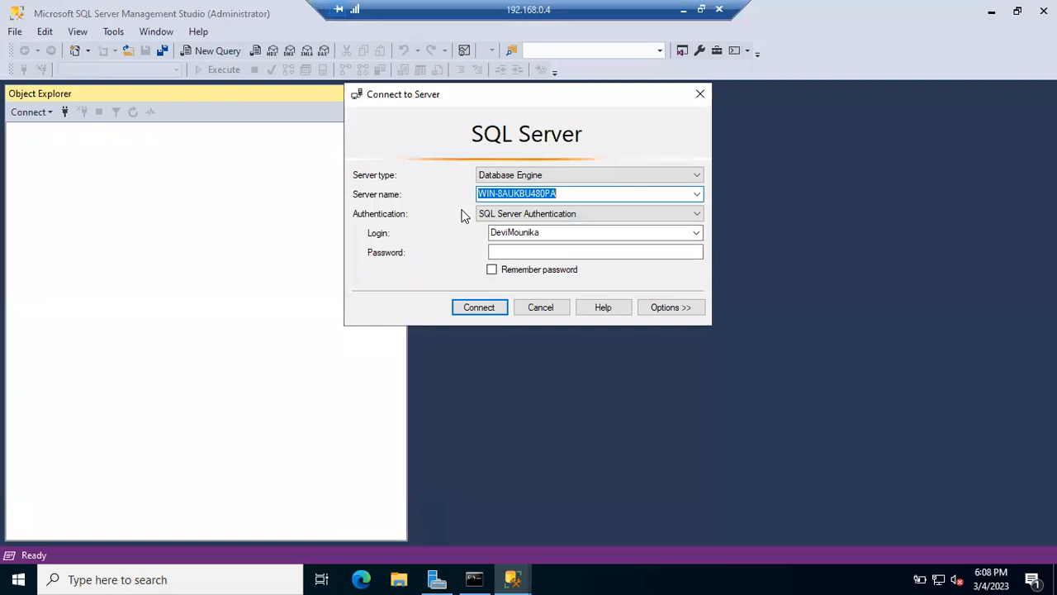
{"action": "left_click", "coordinate": [497, 215]}
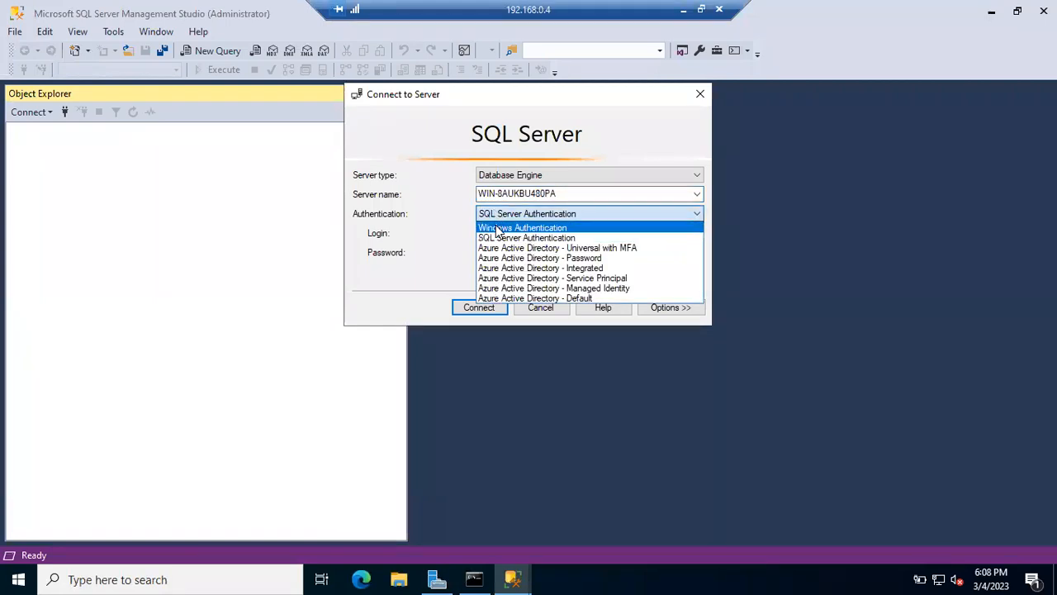
{"action": "left_click", "coordinate": [499, 229]}
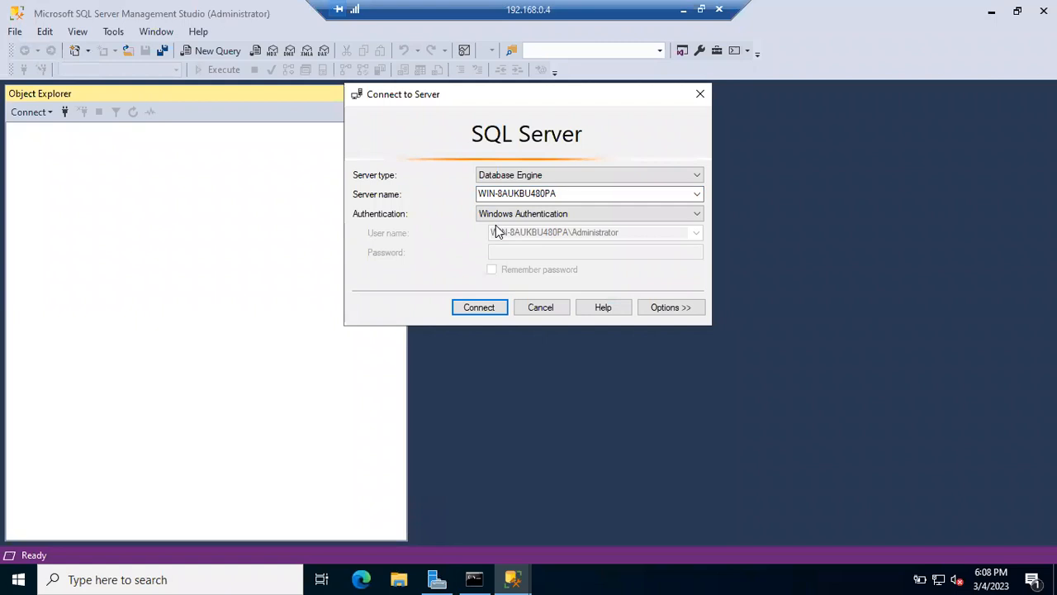
{"action": "left_click", "coordinate": [480, 306]}
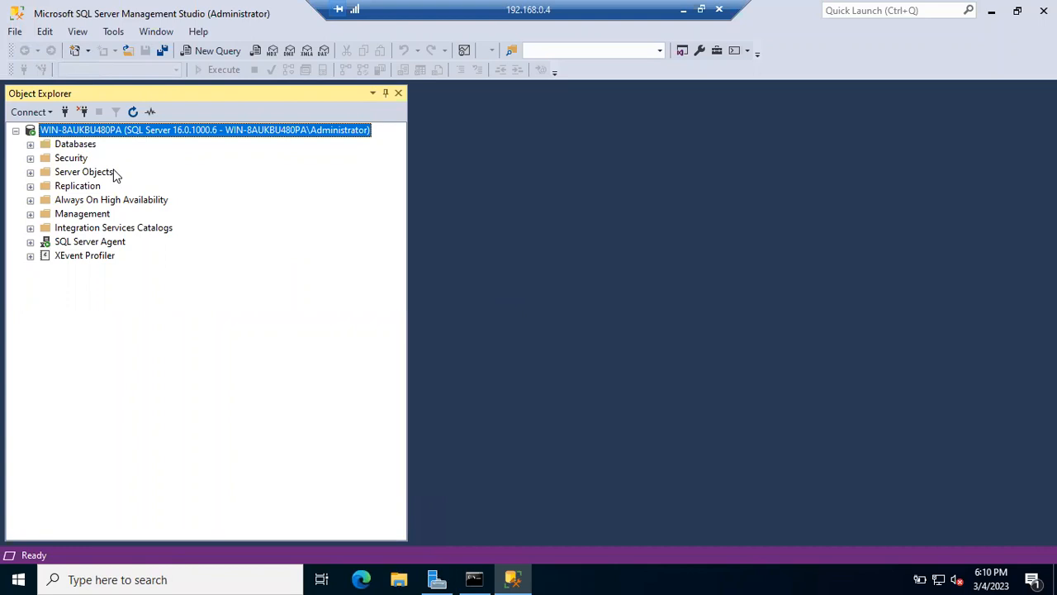
Step: Expand Databases and choose Tasks > Back Up... on the ZOMATO database
{"action": "left_click", "coordinate": [30, 145]}
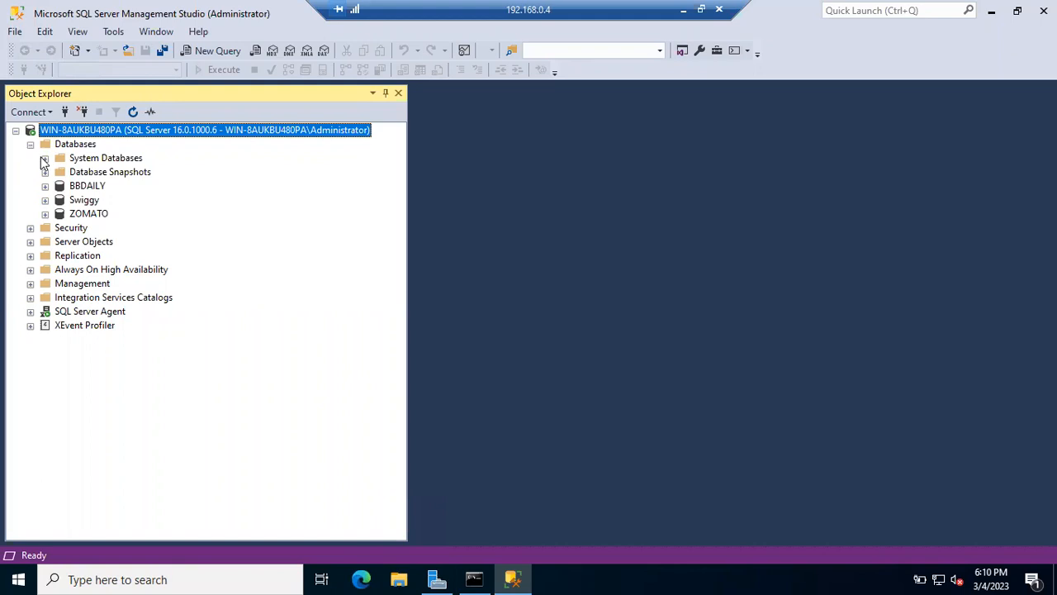
{"action": "left_click", "coordinate": [88, 214]}
{"action": "right_click", "coordinate": [92, 219]}
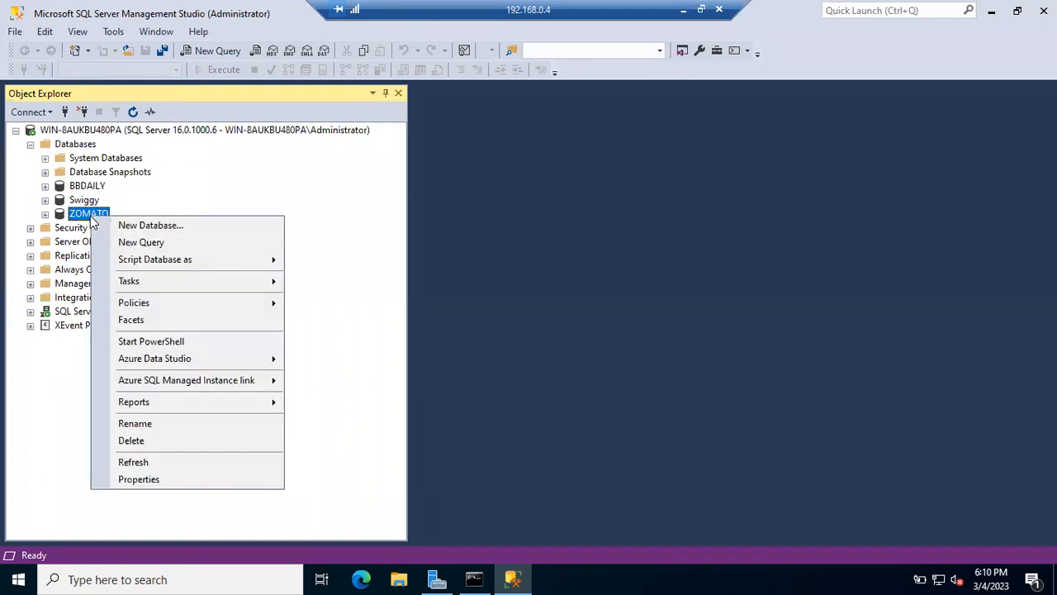
{"action": "mouse_move", "coordinate": [166, 279]}
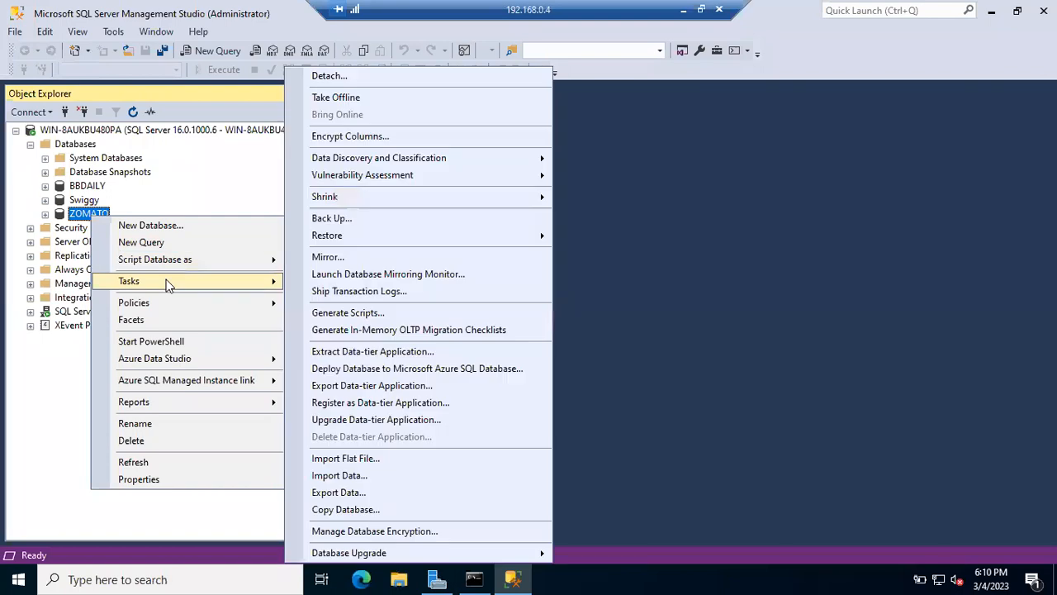
{"action": "left_click", "coordinate": [369, 220]}
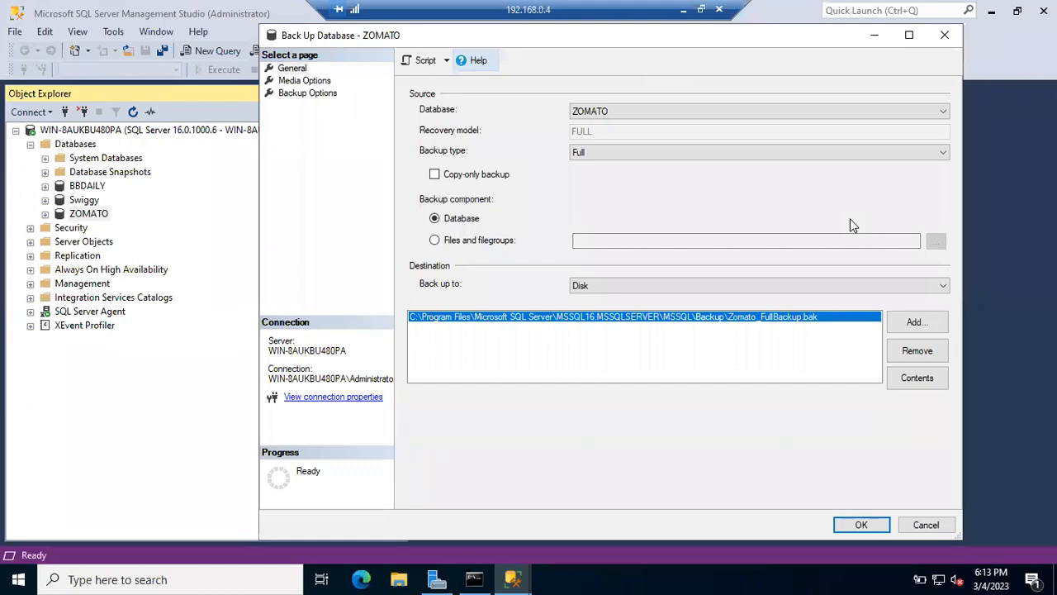
Step: Close the Back Up Database - ZOMATO dialog without running the backup
{"action": "left_click", "coordinate": [946, 35]}
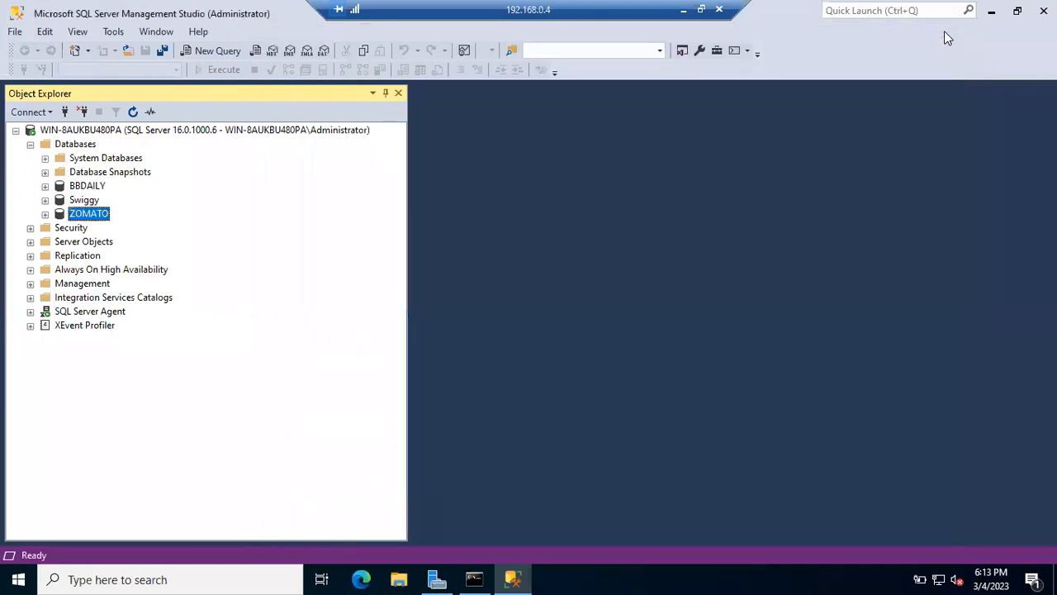
Step: Reopen Tasks > Back Up for ZOMATO and keep ZOMATO selected as the source database
{"action": "right_click", "coordinate": [86, 214]}
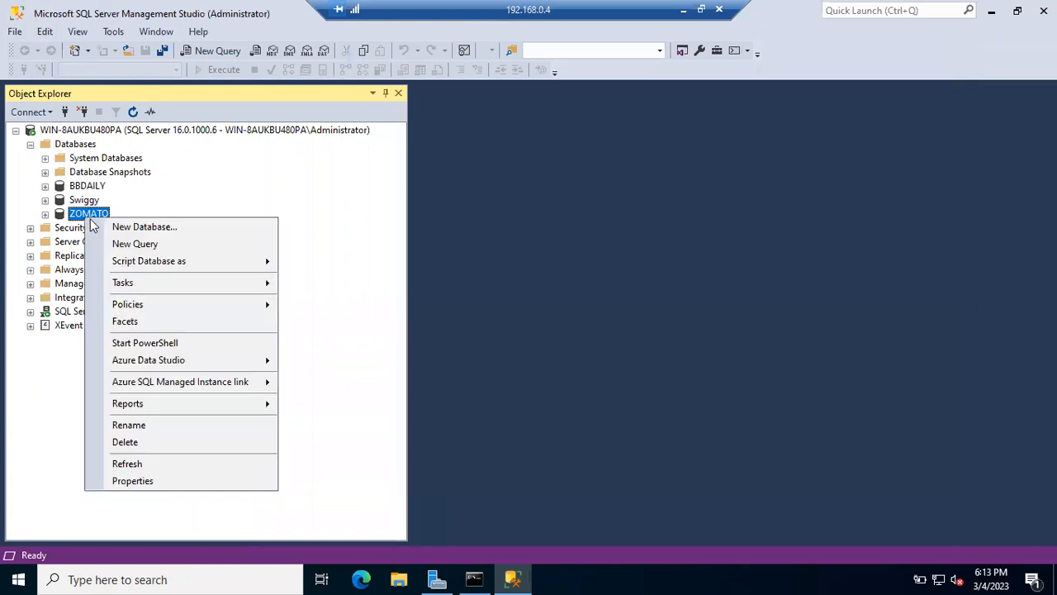
{"action": "mouse_move", "coordinate": [133, 285]}
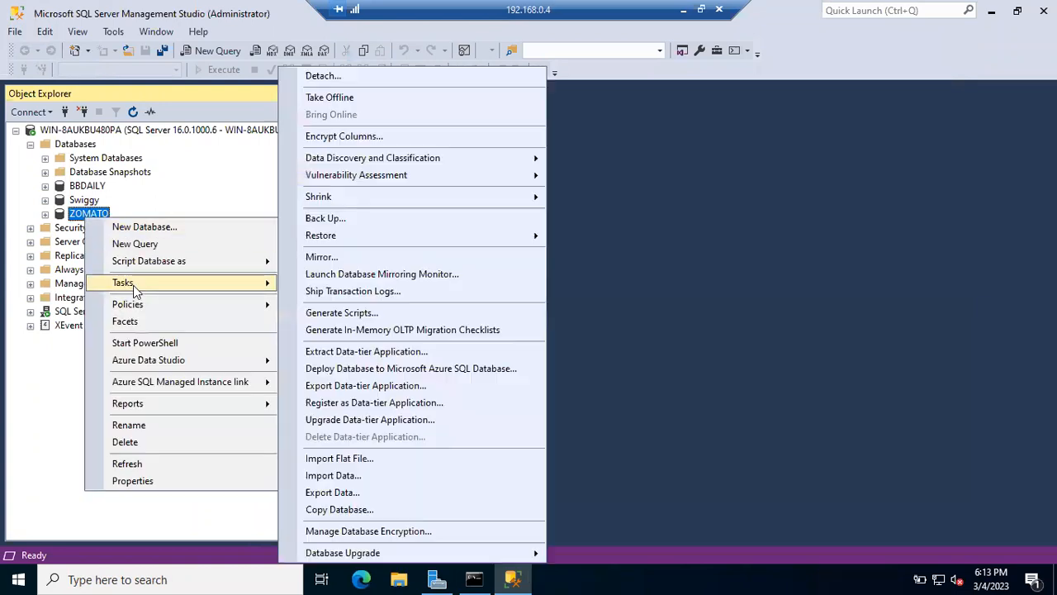
{"action": "left_click", "coordinate": [382, 220]}
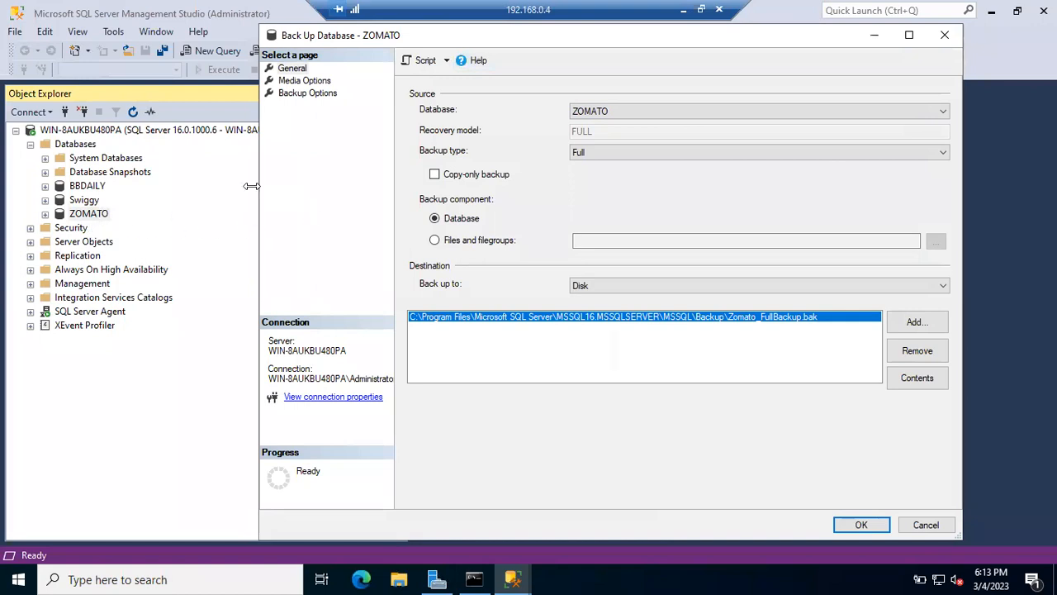
{"action": "left_click", "coordinate": [618, 112]}
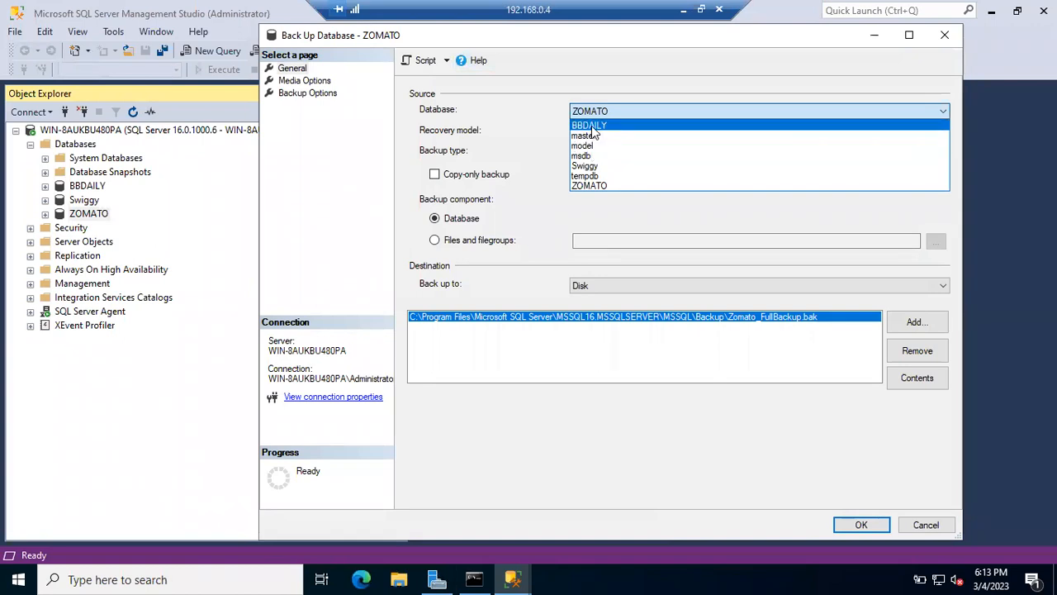
{"action": "left_click", "coordinate": [590, 114]}
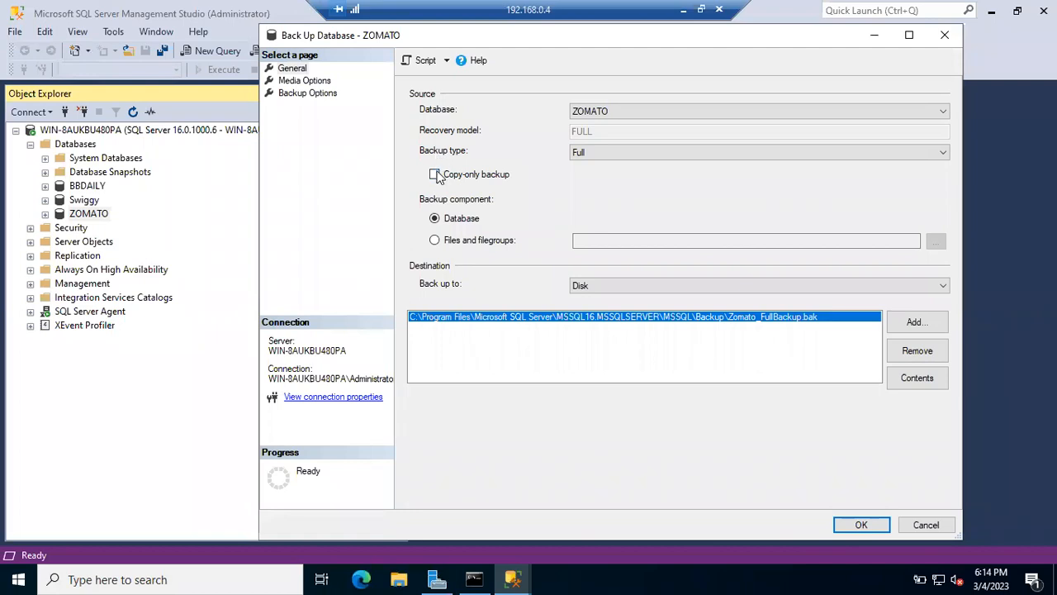
{"action": "left_click", "coordinate": [435, 240]}
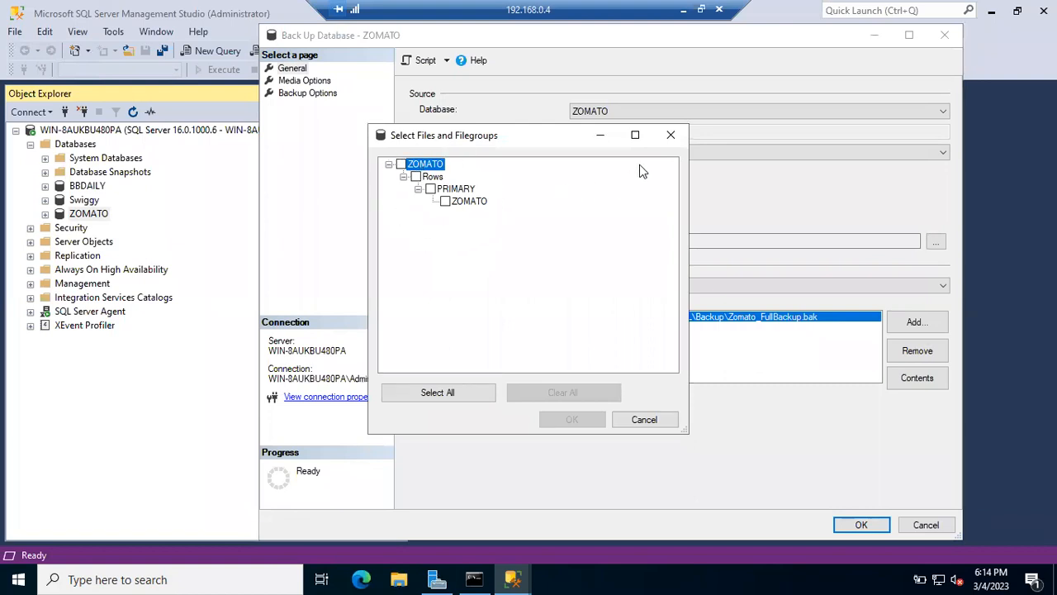
{"action": "left_click", "coordinate": [670, 136]}
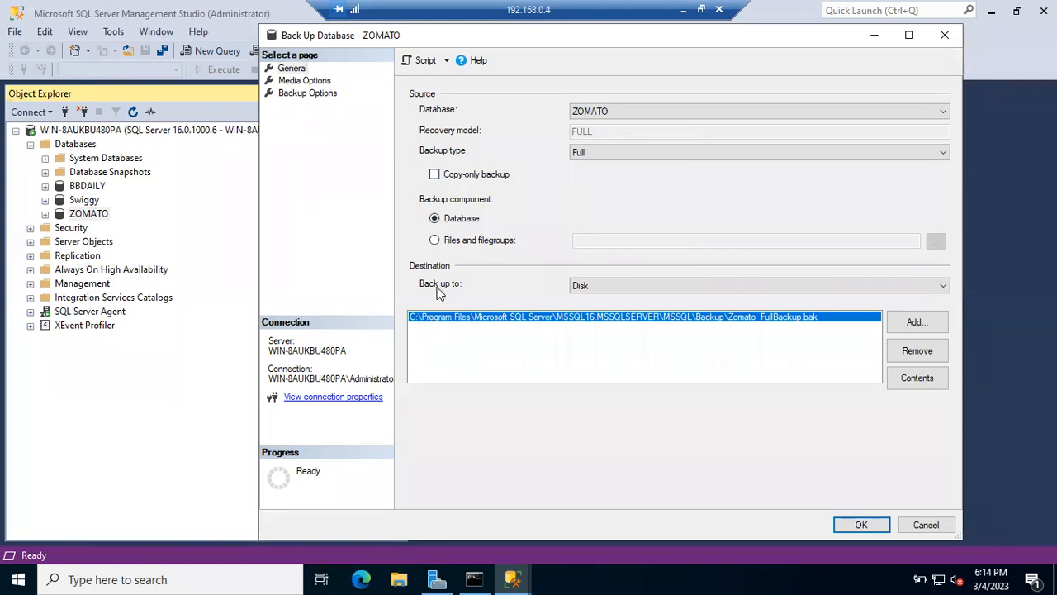
Step: Keep Disk as the ZOMATO backup destination and bring up File Explorer
{"action": "left_click", "coordinate": [588, 289]}
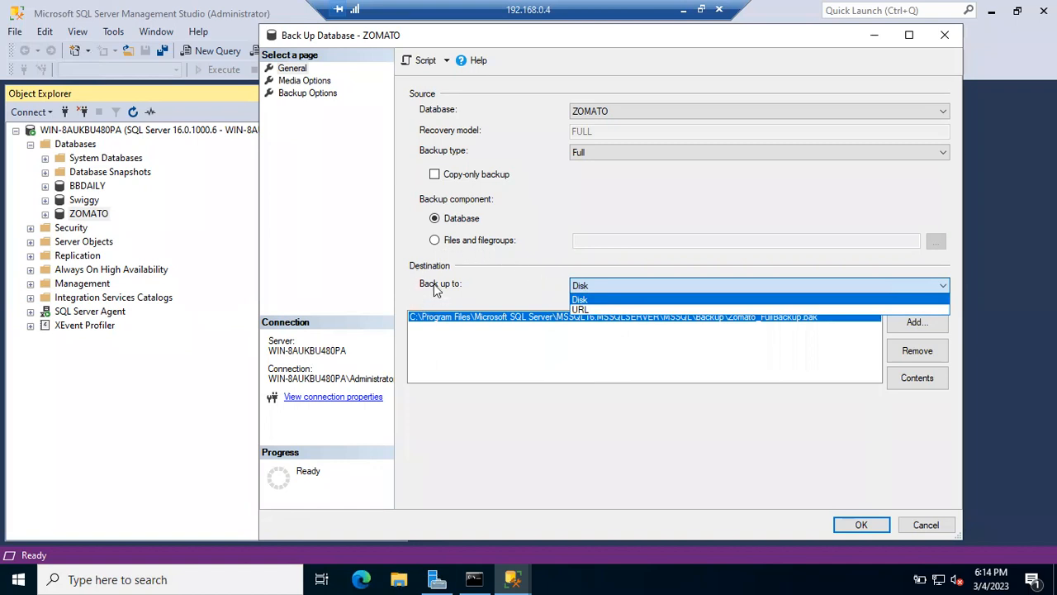
{"action": "left_click", "coordinate": [590, 286]}
{"action": "left_click", "coordinate": [592, 286]}
{"action": "left_click", "coordinate": [586, 289]}
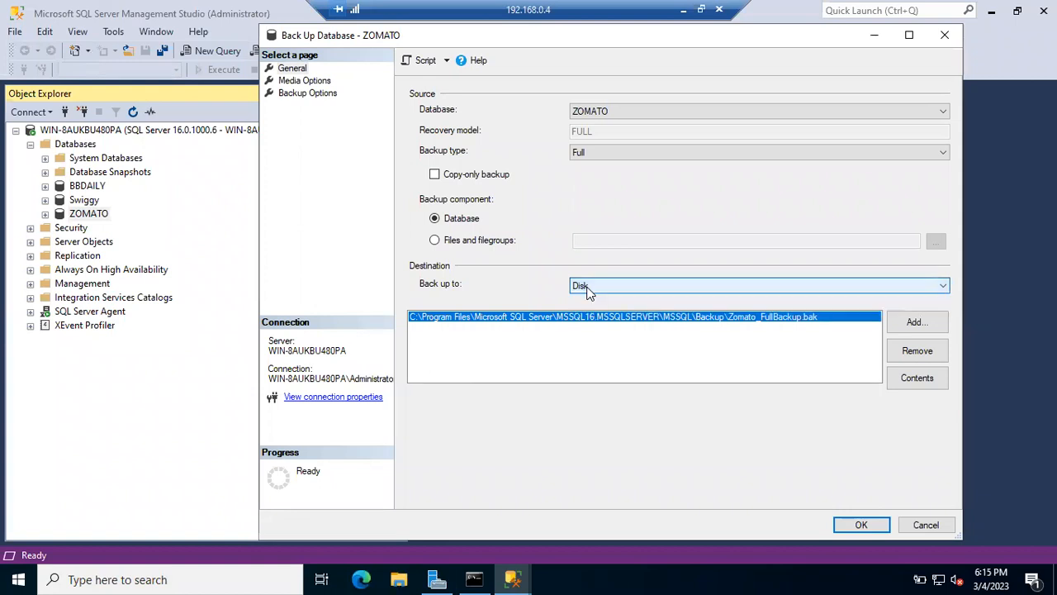
{"action": "left_click", "coordinate": [399, 580]}
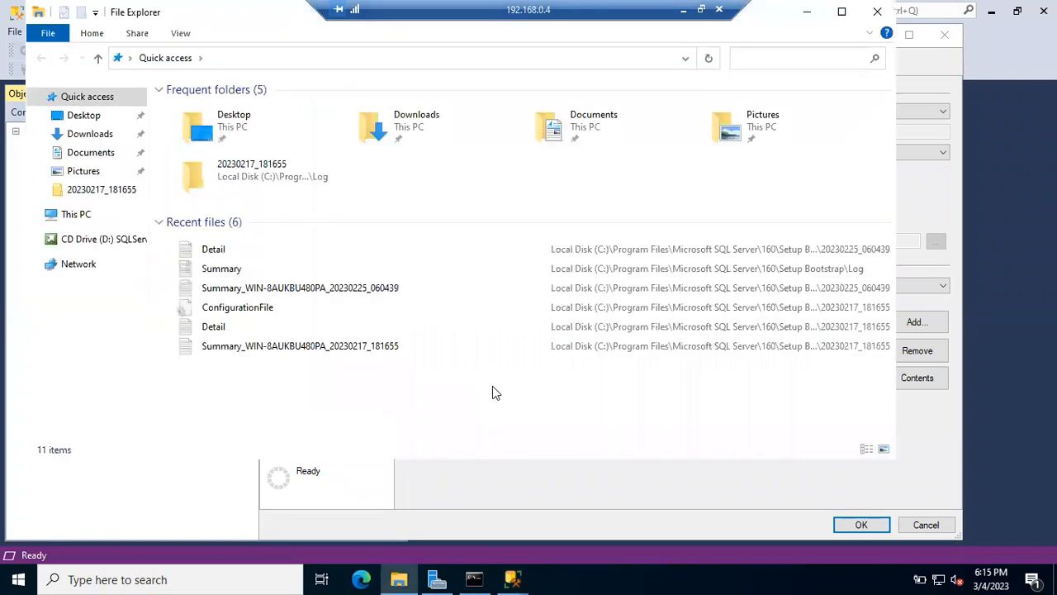
Step: Look at Local Disk (C:) under This PC, then minimize File Explorer to return to the backup dialog
{"action": "left_click", "coordinate": [91, 216]}
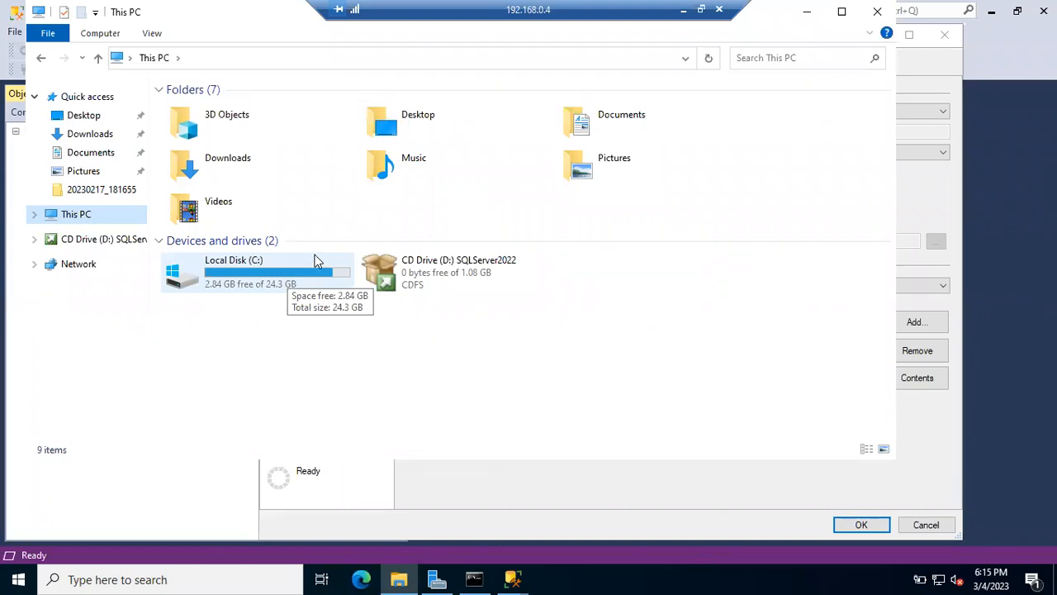
{"action": "left_click", "coordinate": [291, 277]}
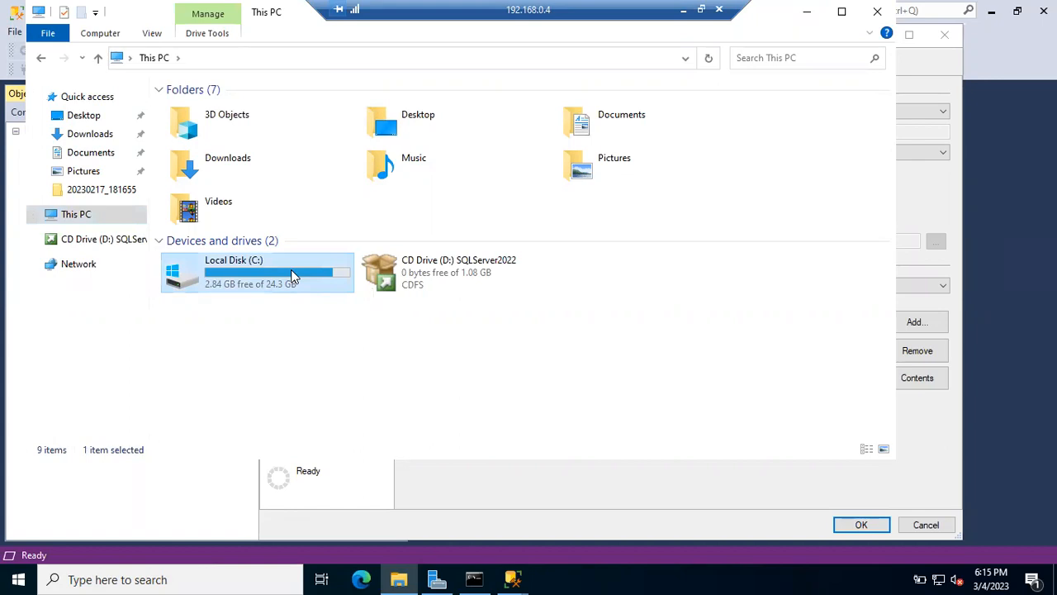
{"action": "left_click", "coordinate": [796, 16]}
{"action": "left_click", "coordinate": [636, 288]}
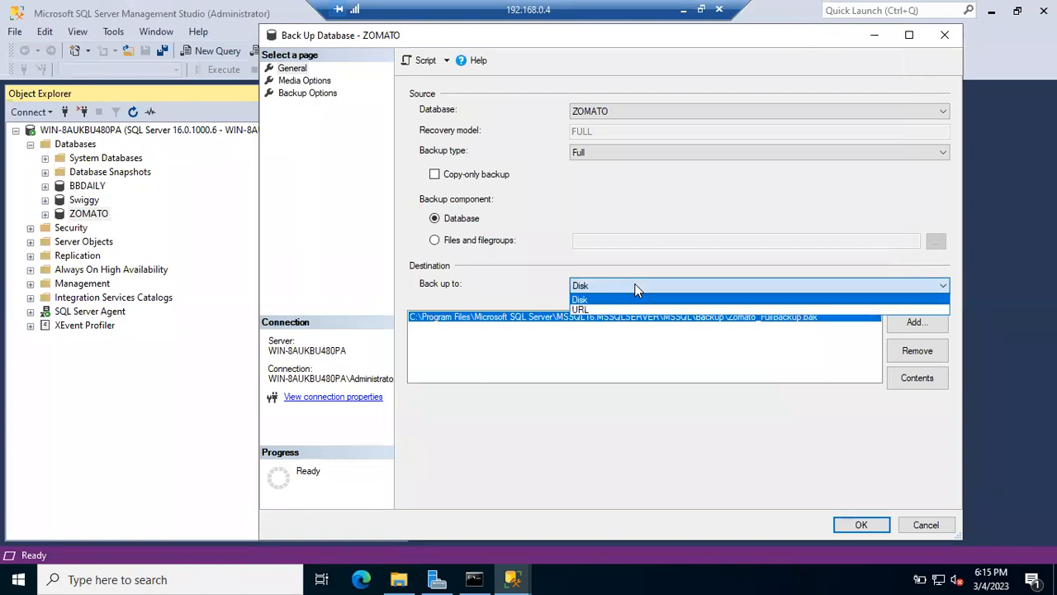
{"action": "left_click", "coordinate": [582, 308]}
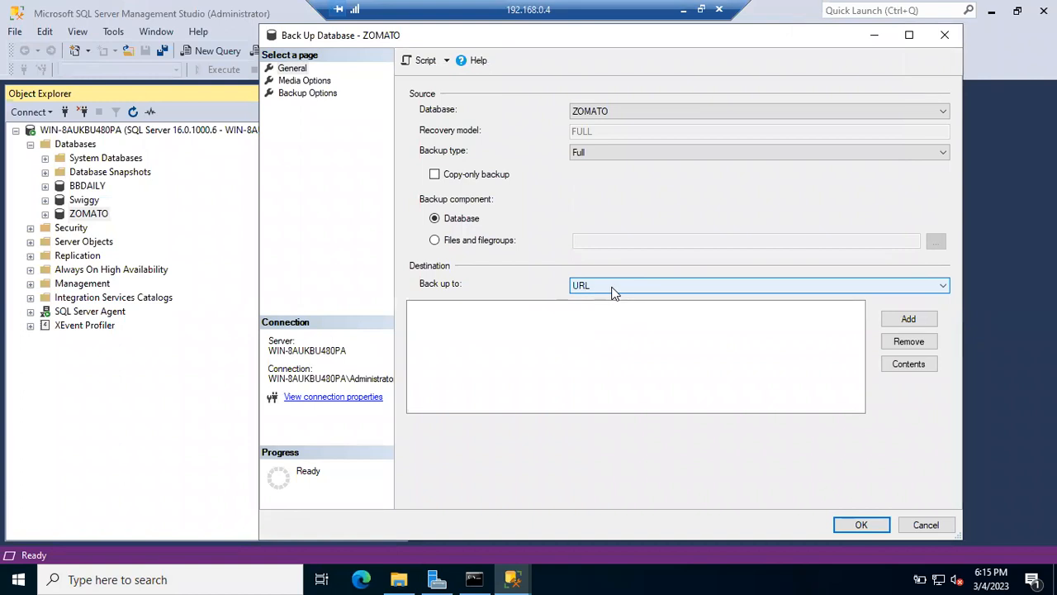
{"action": "left_click", "coordinate": [613, 289]}
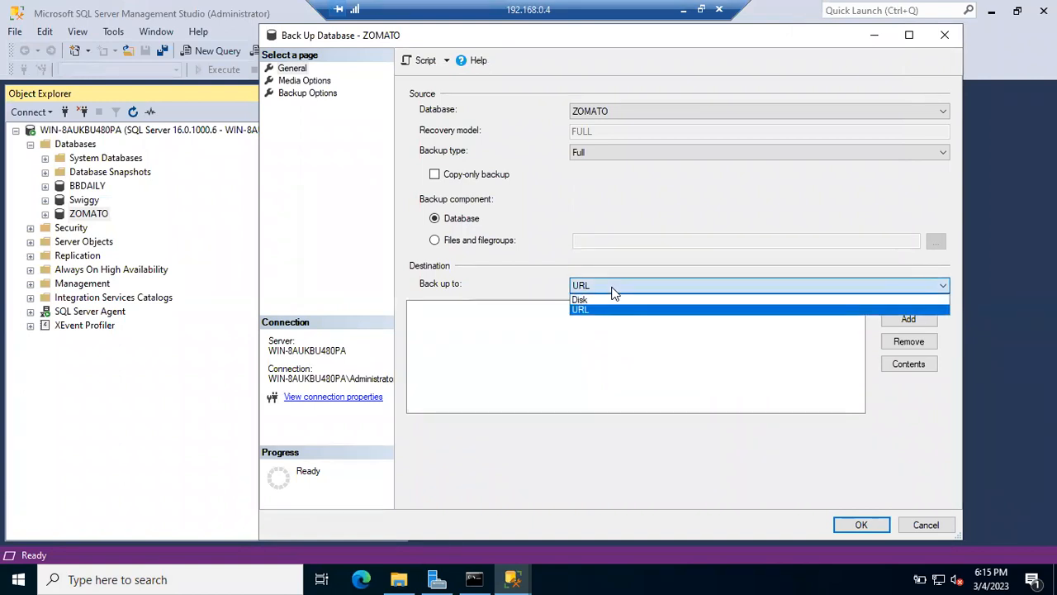
{"action": "left_click", "coordinate": [600, 299]}
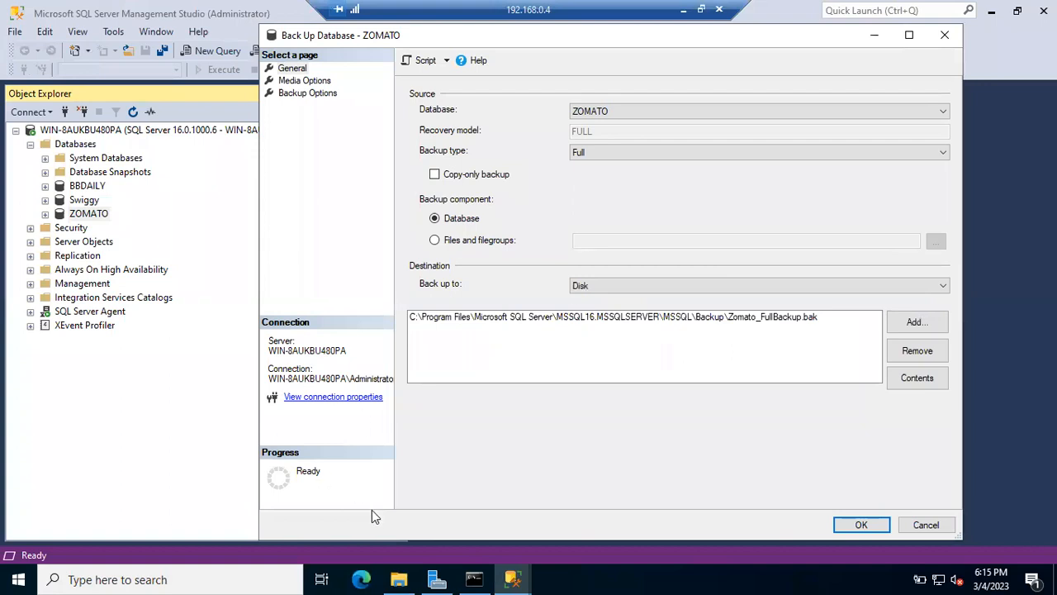
{"action": "left_click", "coordinate": [474, 317]}
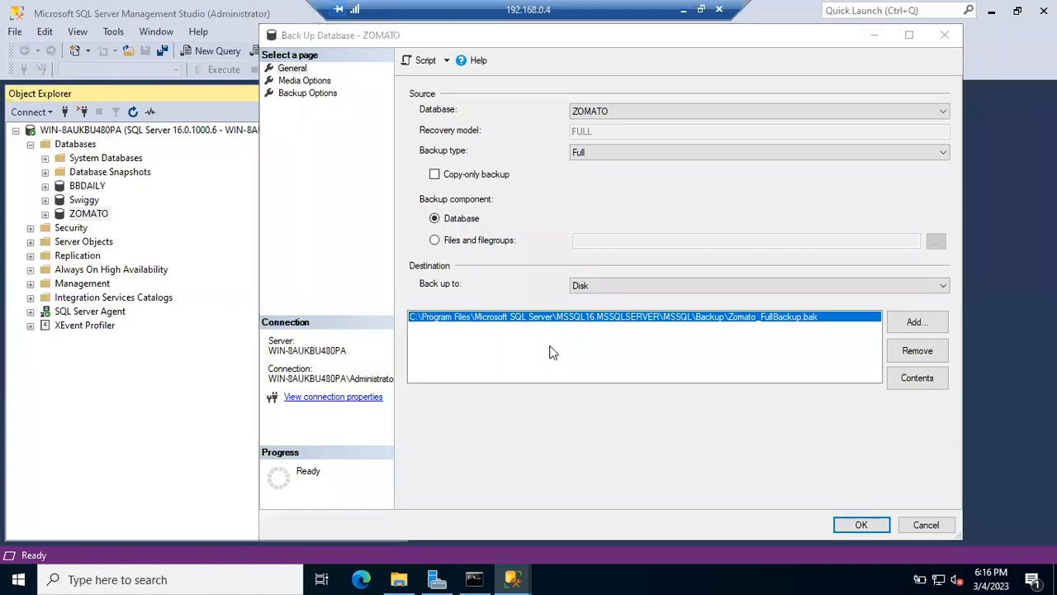
Step: Open a new File Explorer window on This PC and move it aside behind the backup dialog
{"action": "key", "text": "super+e"}
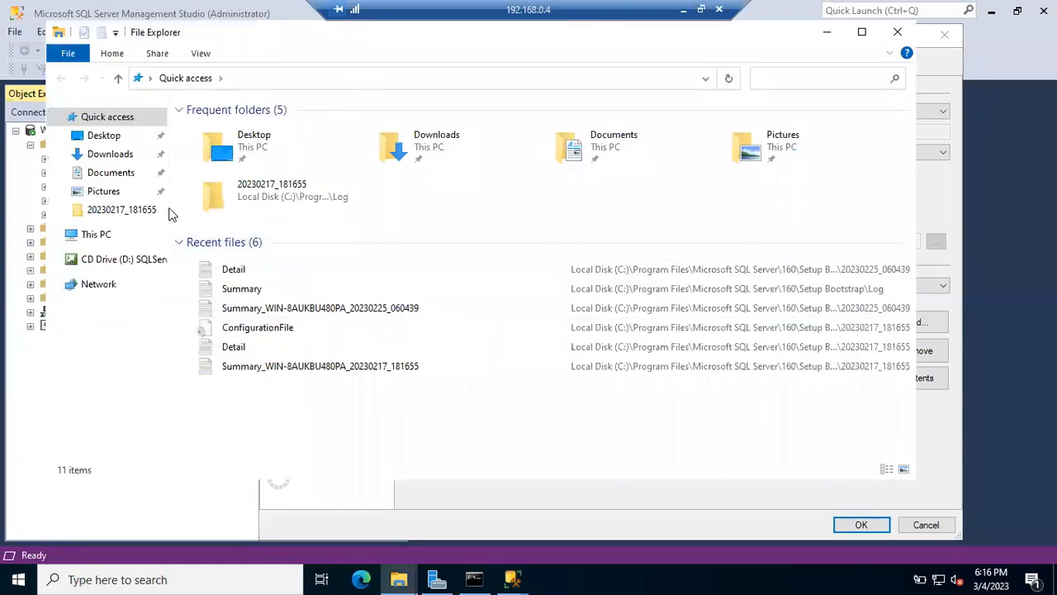
{"action": "left_click", "coordinate": [96, 236]}
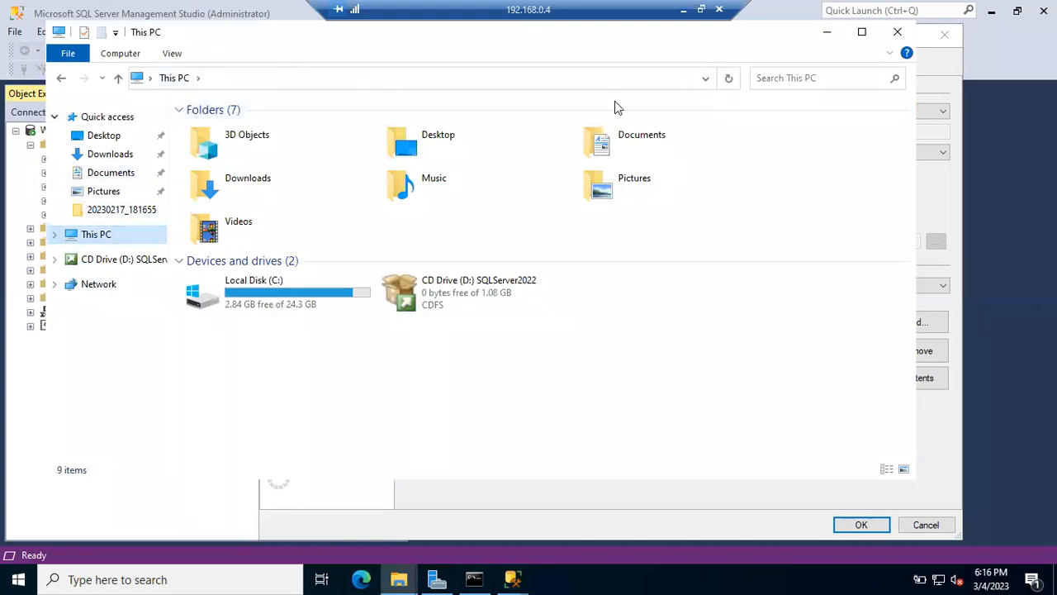
{"action": "left_click_drag", "start_coordinate": [266, 46], "coordinate": [443, 288]}
{"action": "left_click", "coordinate": [360, 227]}
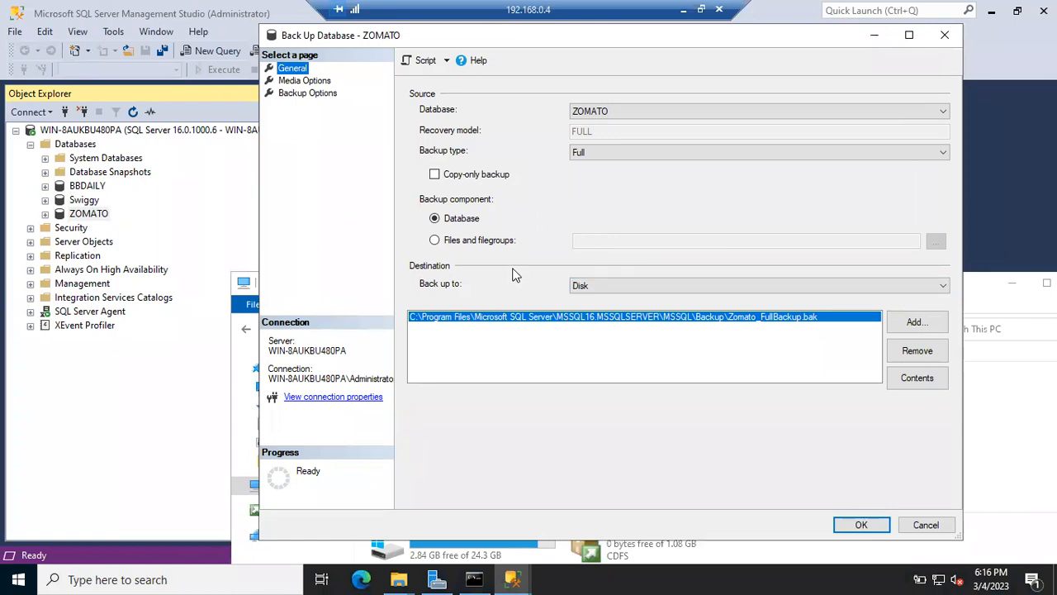
Step: Confirm Disk as the backup destination and show the two open This PC window previews
{"action": "left_click", "coordinate": [638, 285]}
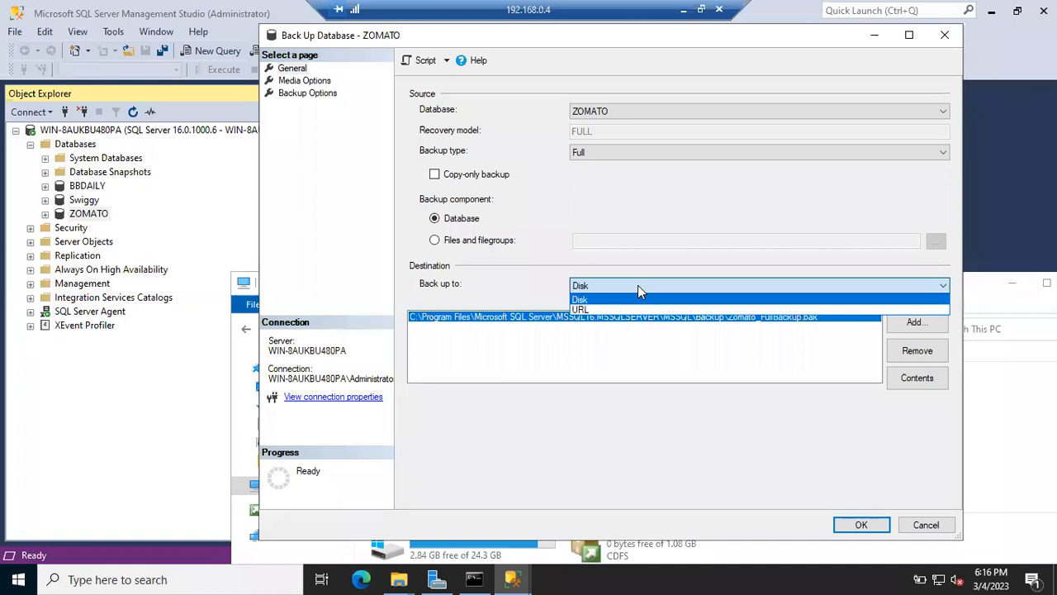
{"action": "left_click", "coordinate": [638, 285]}
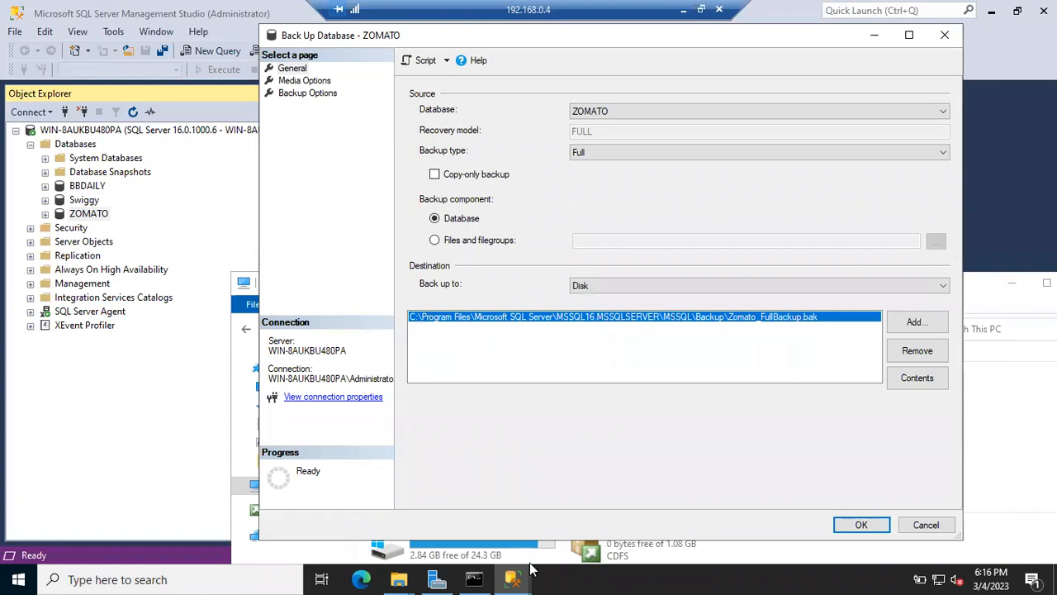
{"action": "left_click", "coordinate": [397, 578]}
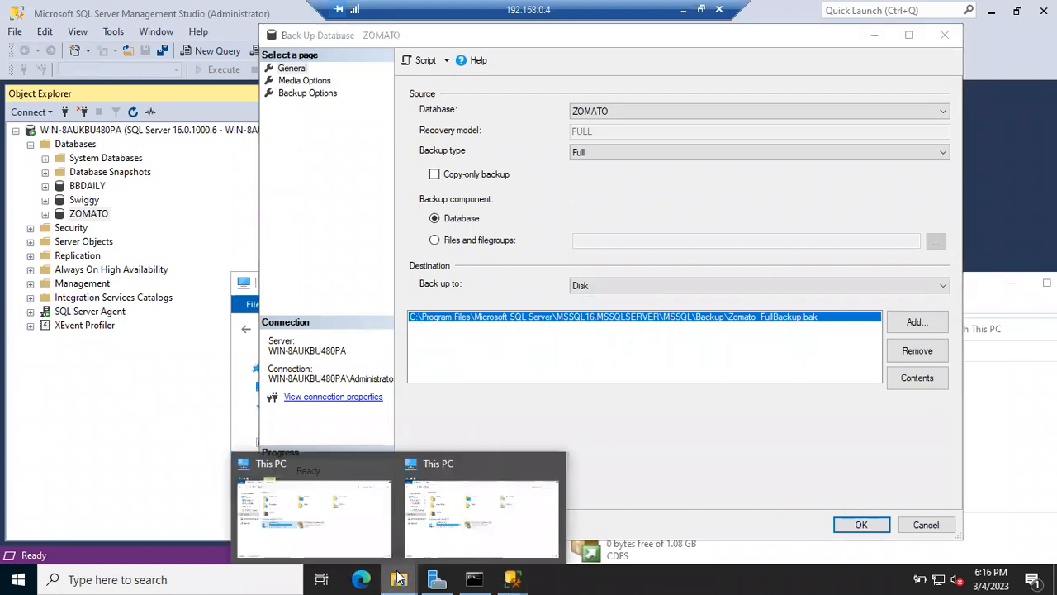
Step: Browse to C:\Program Files\Microsoft SQL Server\MSSQL16.MSSQLSERVER\MSSQL\Backup in the second This PC window
{"action": "left_click", "coordinate": [438, 532]}
{"action": "left_click_drag", "start_coordinate": [488, 285], "coordinate": [417, 178]}
{"action": "double_click", "coordinate": [380, 450]}
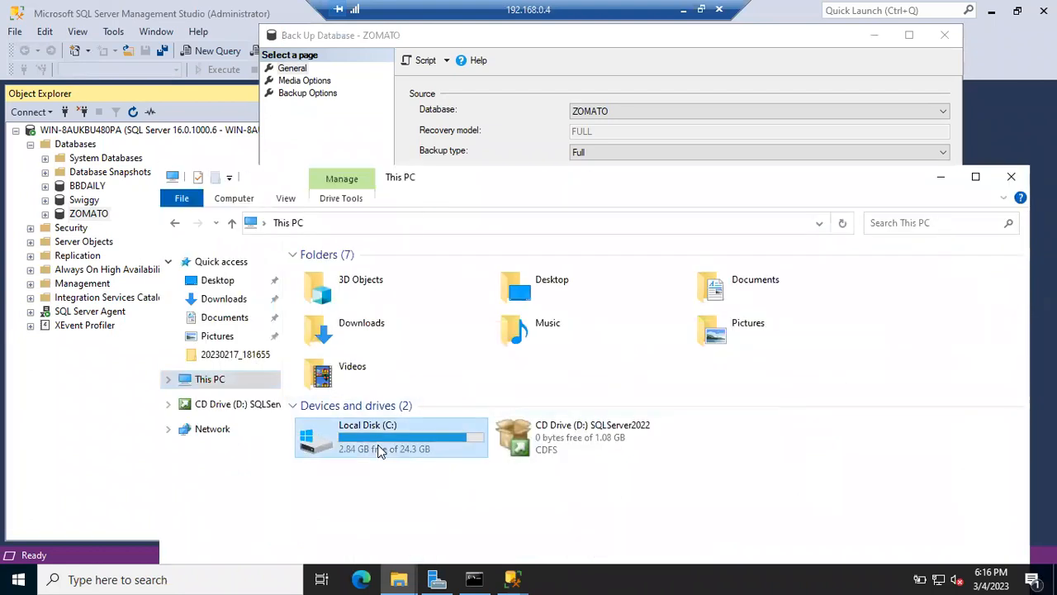
{"action": "left_click", "coordinate": [345, 306]}
{"action": "double_click", "coordinate": [345, 306]}
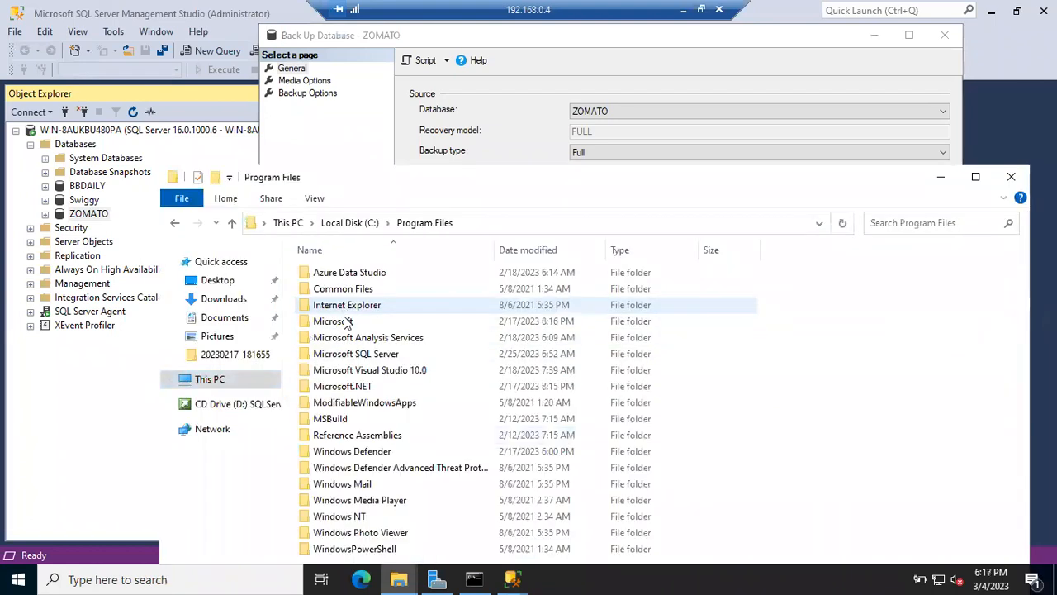
{"action": "left_click", "coordinate": [353, 355]}
{"action": "double_click", "coordinate": [354, 355]}
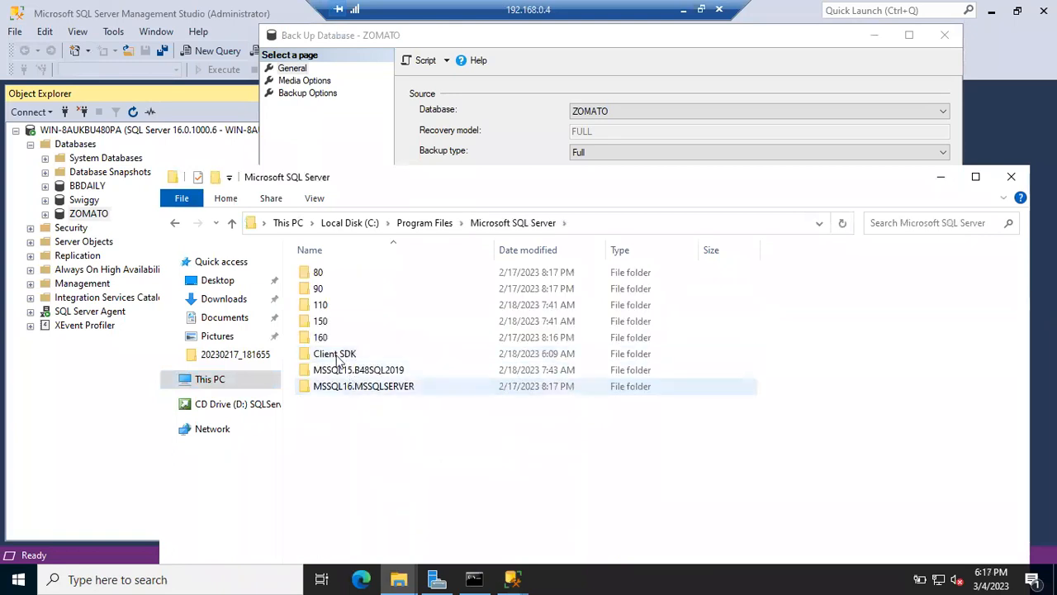
{"action": "double_click", "coordinate": [385, 386]}
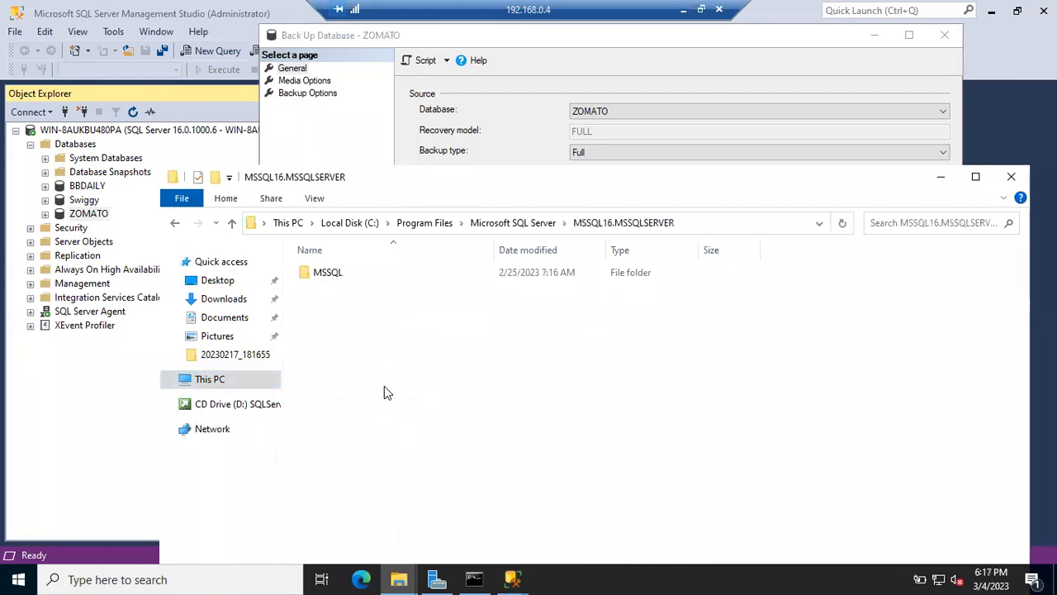
{"action": "double_click", "coordinate": [326, 275]}
{"action": "double_click", "coordinate": [327, 275]}
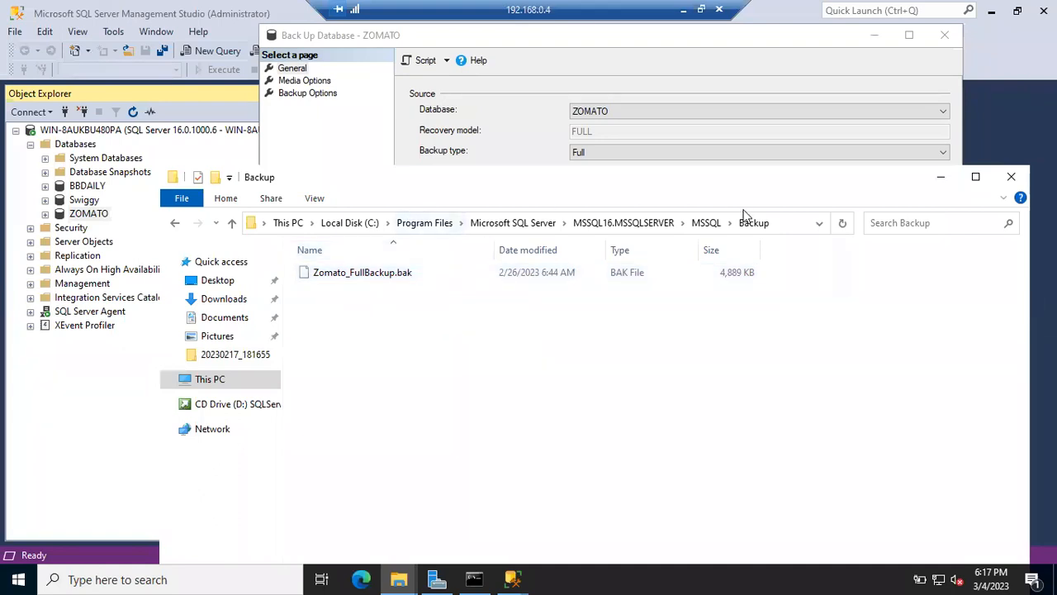
Step: Check the Backup folder path, select the existing Zomato_FullBackup.bak, then minimize Explorer
{"action": "left_click", "coordinate": [783, 222]}
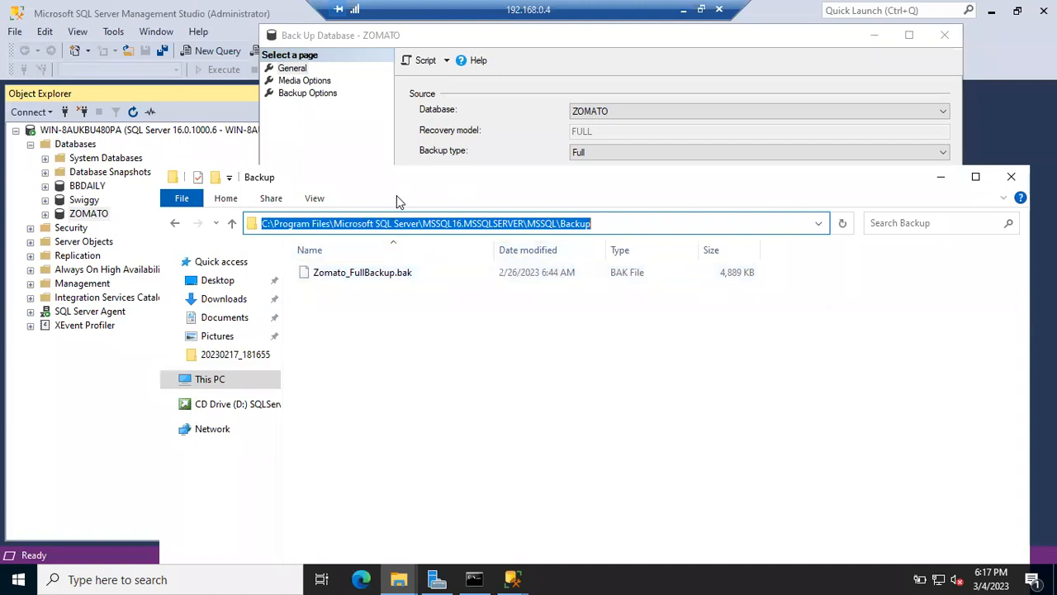
{"action": "left_click", "coordinate": [232, 224]}
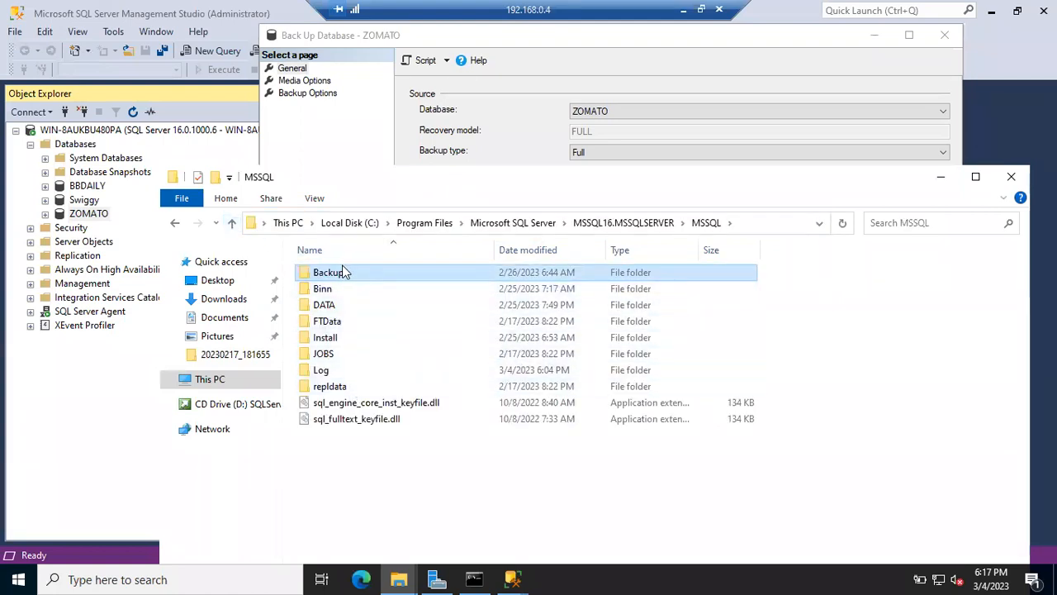
{"action": "mouse_move", "coordinate": [344, 272]}
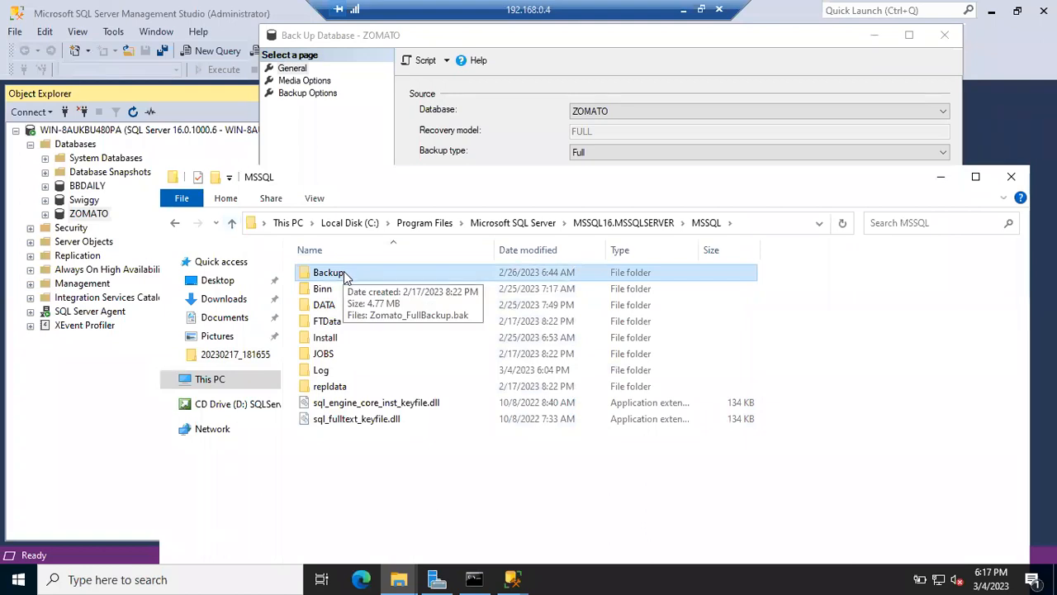
{"action": "double_click", "coordinate": [344, 275]}
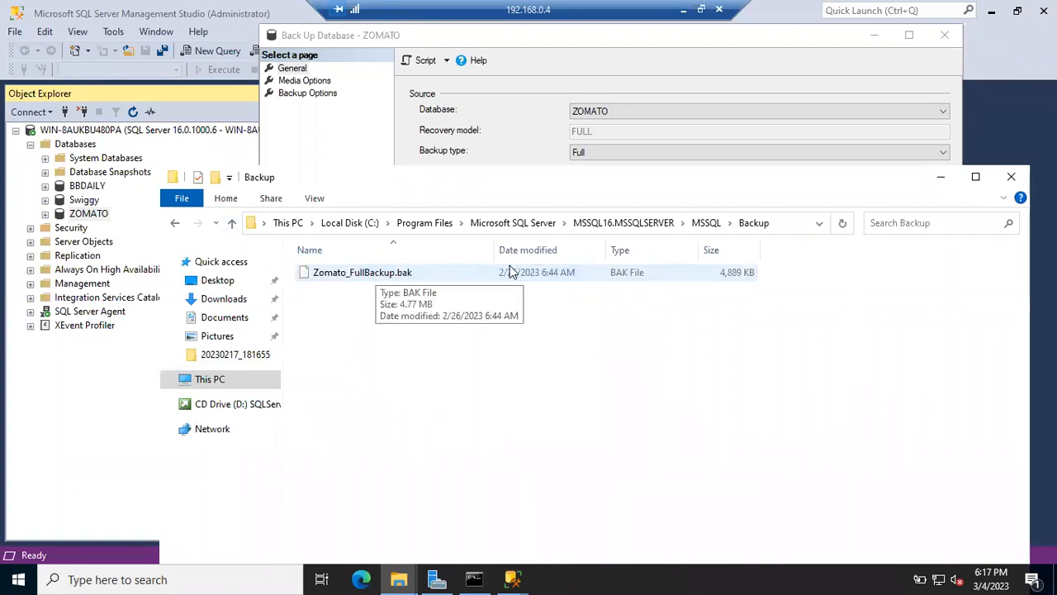
{"action": "left_click", "coordinate": [531, 272]}
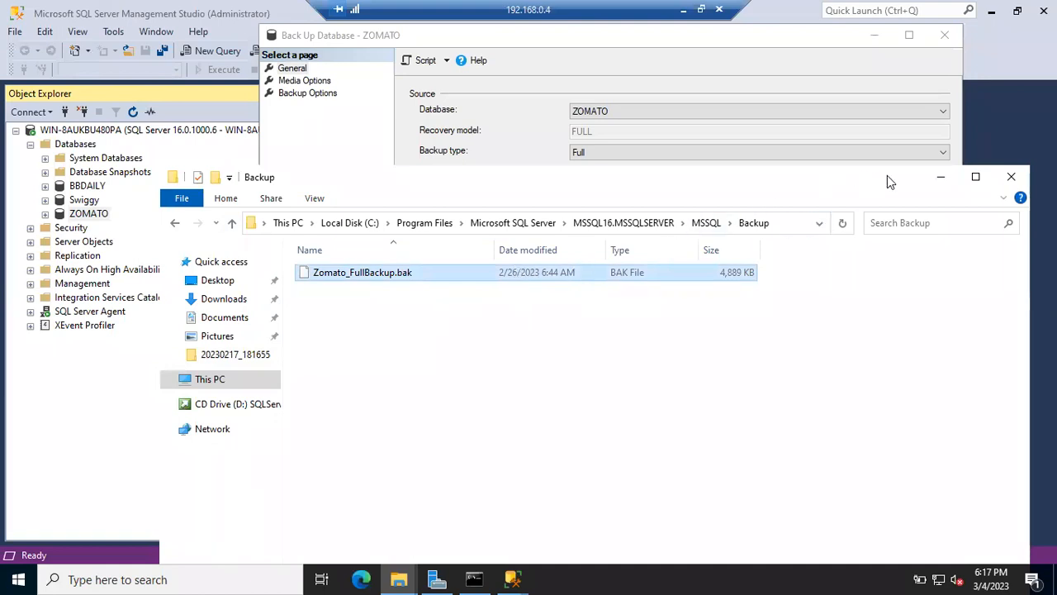
{"action": "left_click", "coordinate": [939, 176]}
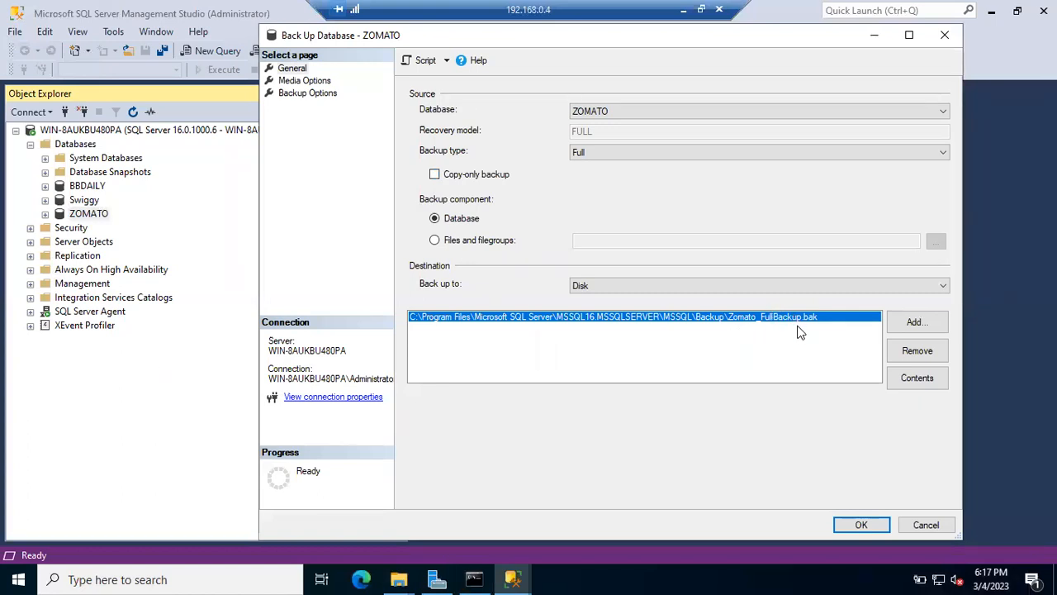
Step: Add a destination and browse to C:\Program Files\Microsoft SQL Server\MSSQL16.MSSQLSERVER\MSSQL\Backup
{"action": "left_click", "coordinate": [915, 322]}
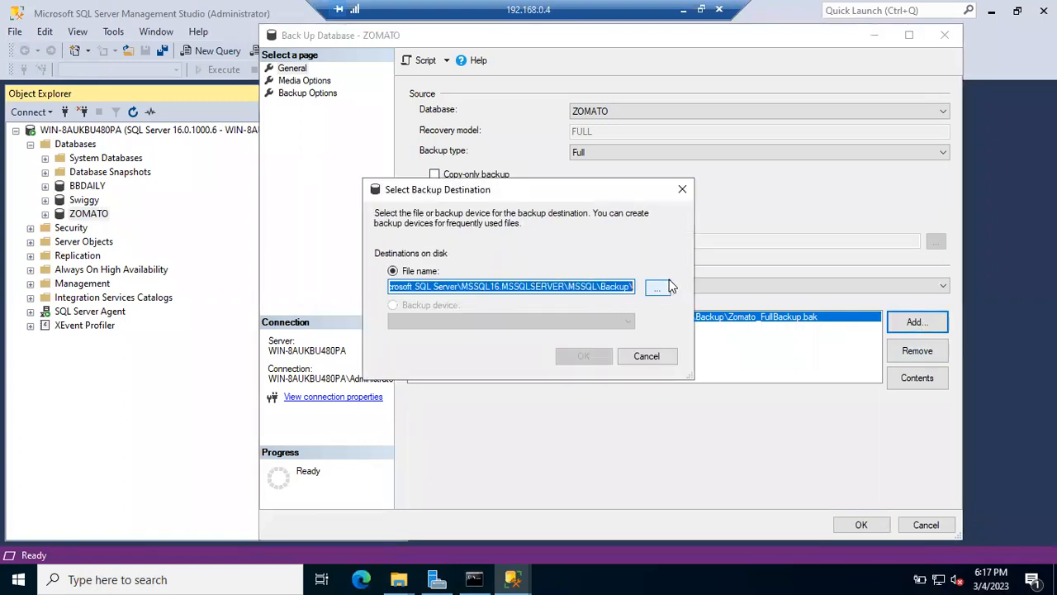
{"action": "left_click", "coordinate": [657, 289]}
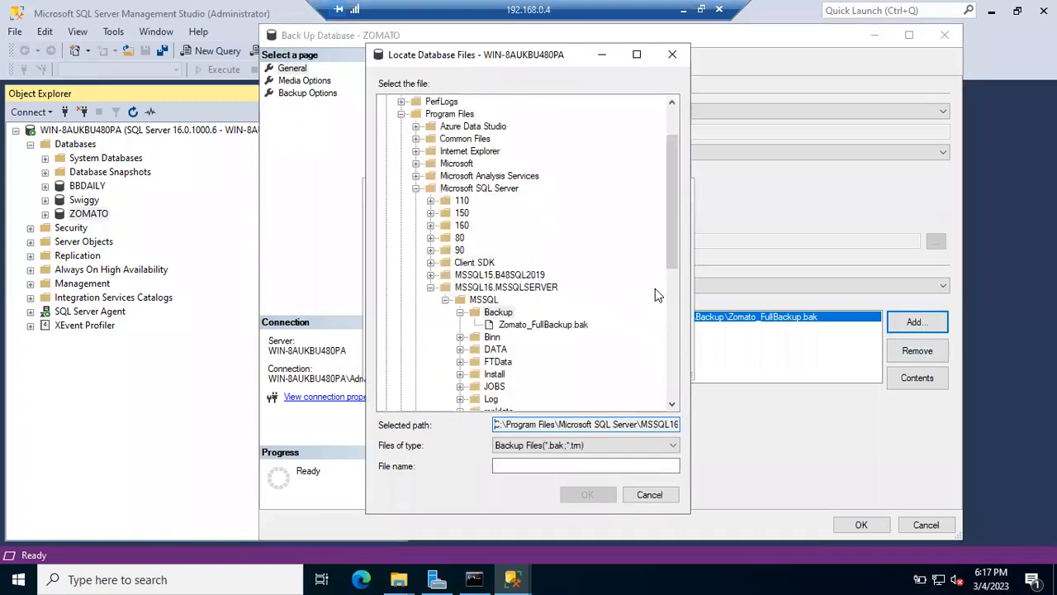
{"action": "scroll", "coordinate": [664, 195], "scroll_direction": "up", "scroll_amount": 2}
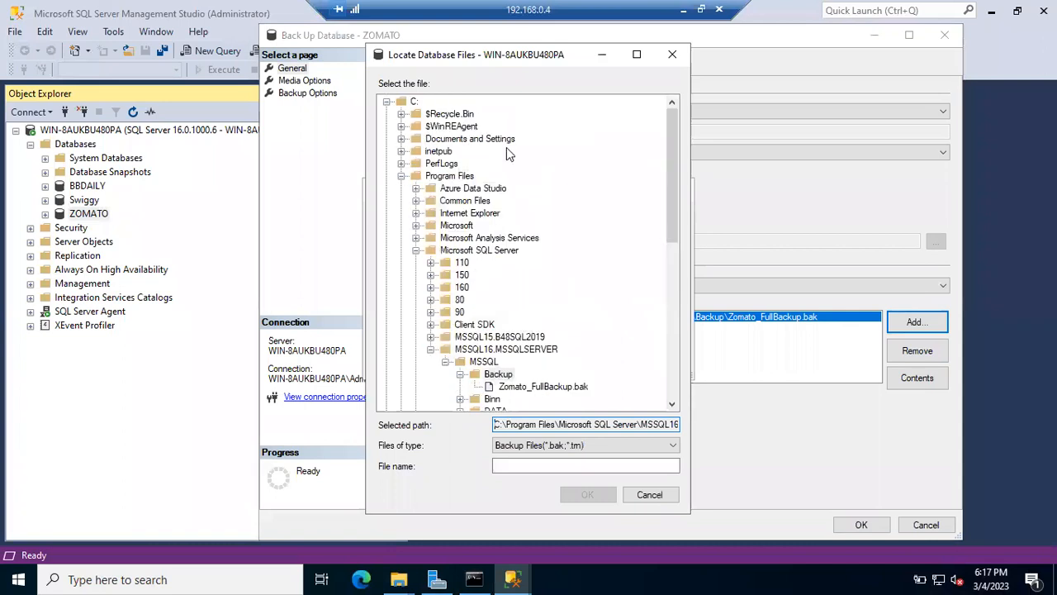
{"action": "left_click", "coordinate": [386, 102]}
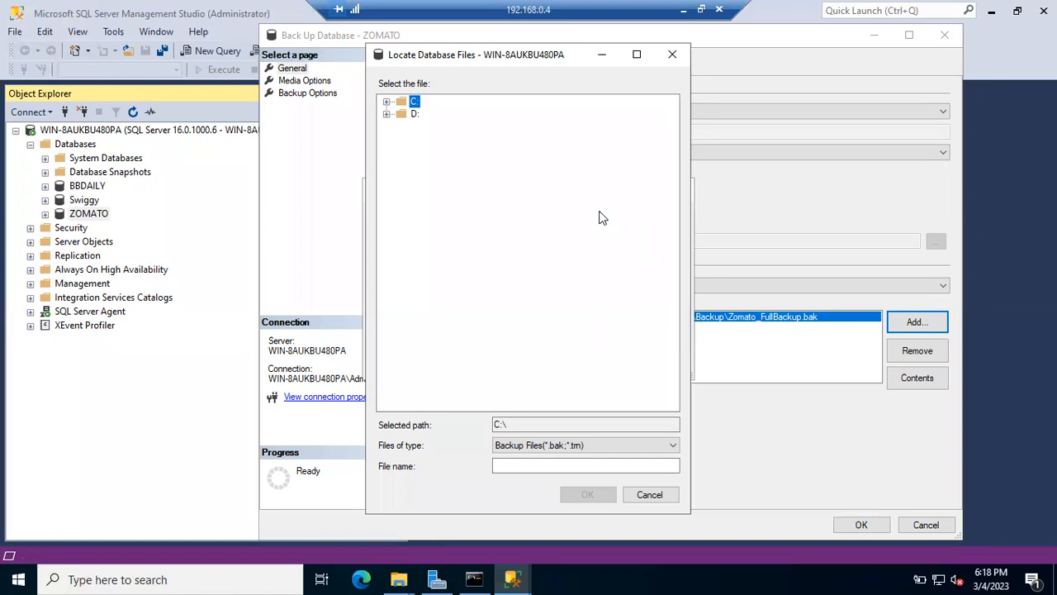
{"action": "left_click", "coordinate": [387, 102]}
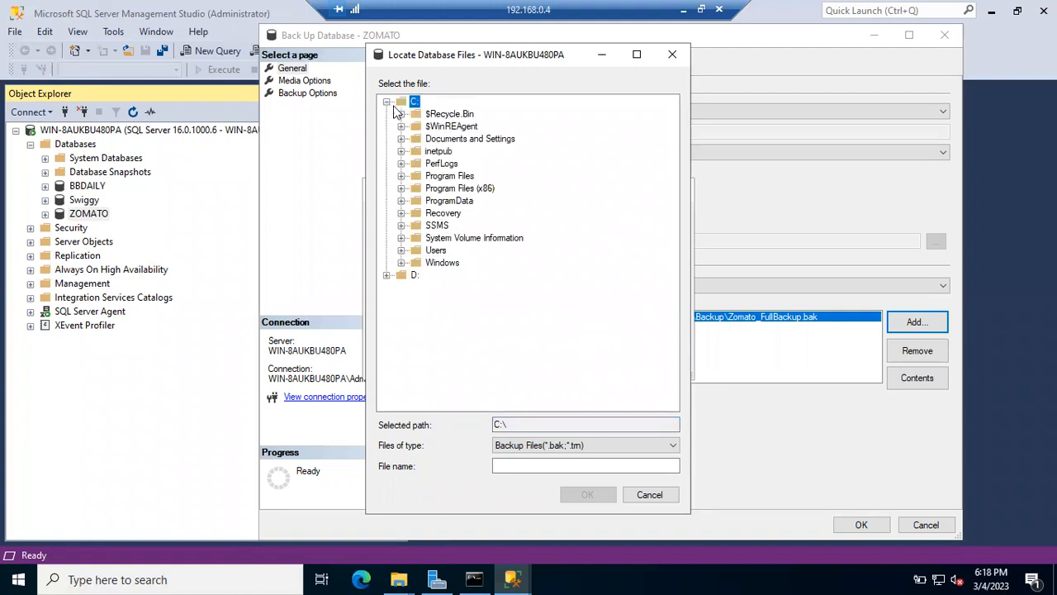
{"action": "left_click", "coordinate": [401, 176]}
{"action": "left_click", "coordinate": [416, 213]}
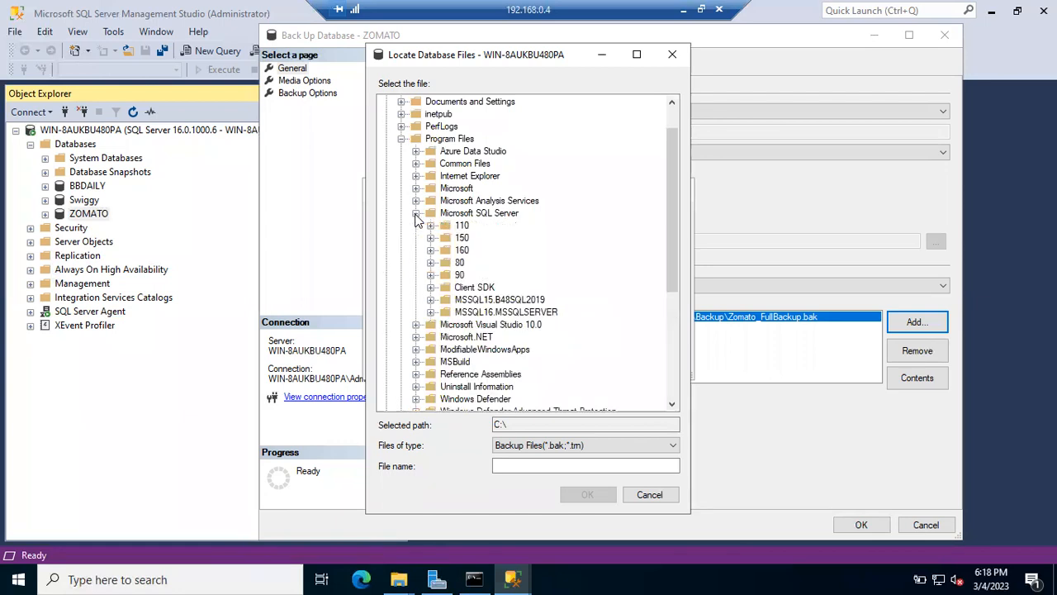
{"action": "left_click", "coordinate": [431, 313]}
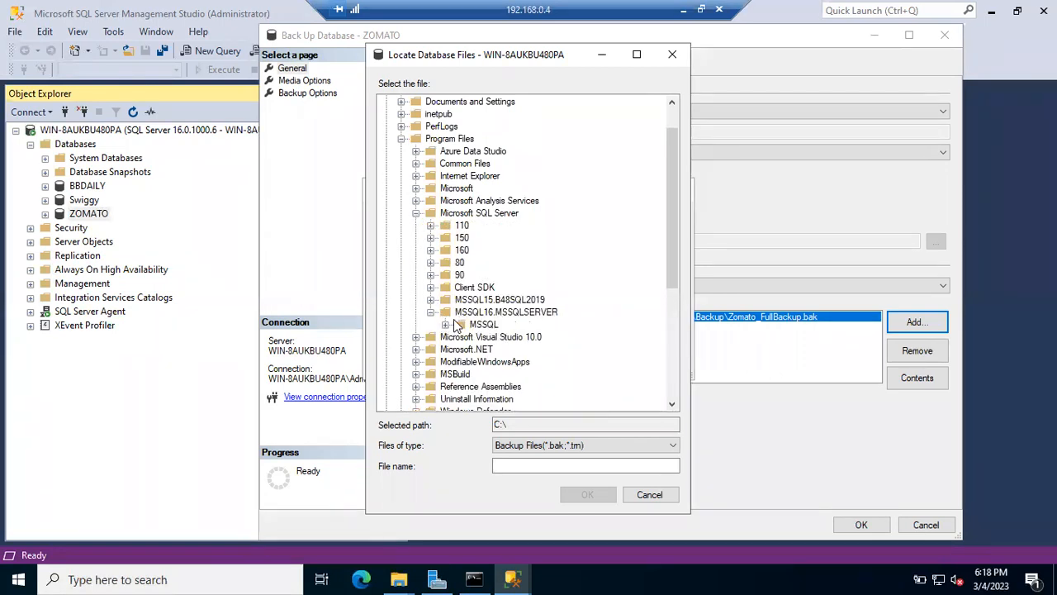
{"action": "left_click", "coordinate": [445, 325]}
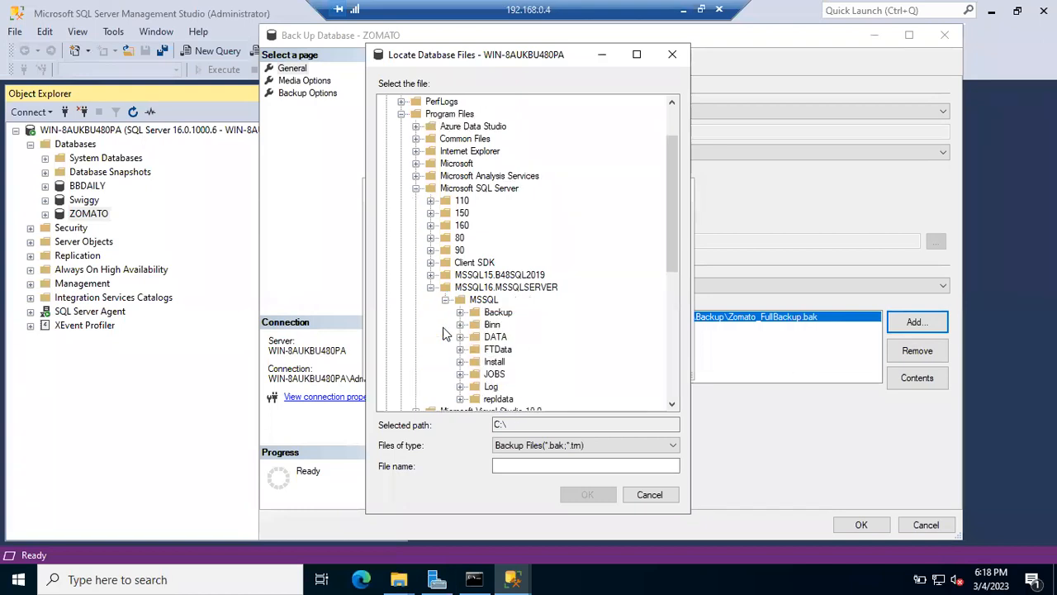
{"action": "left_click", "coordinate": [500, 313]}
{"action": "left_click", "coordinate": [519, 467]}
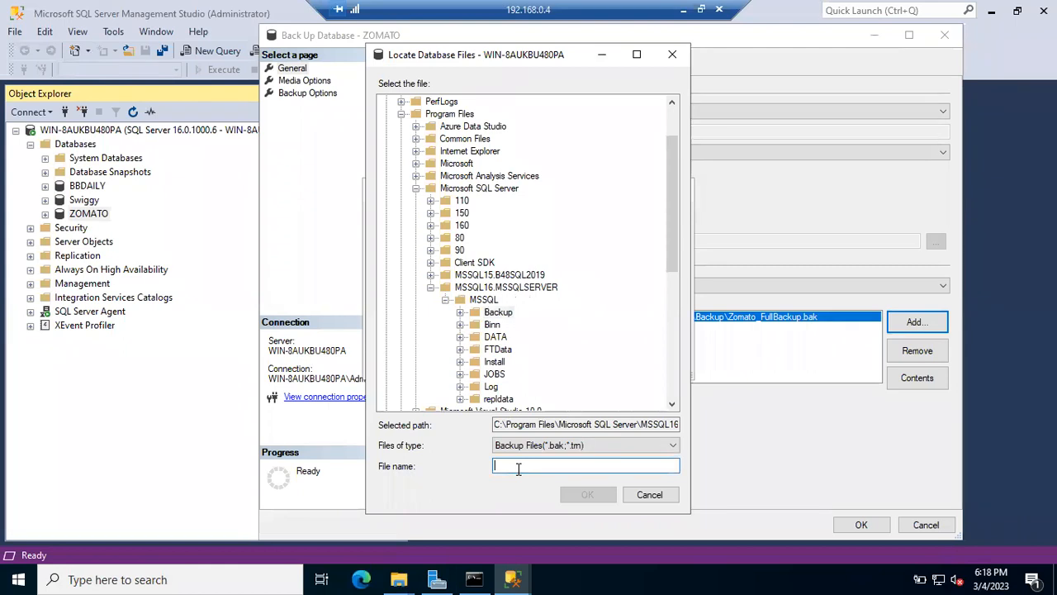
Step: Name the file Zomato_FullBackup_050320223.bak and confirm both dialogs to add it
{"action": "type", "text": "Zomato"}
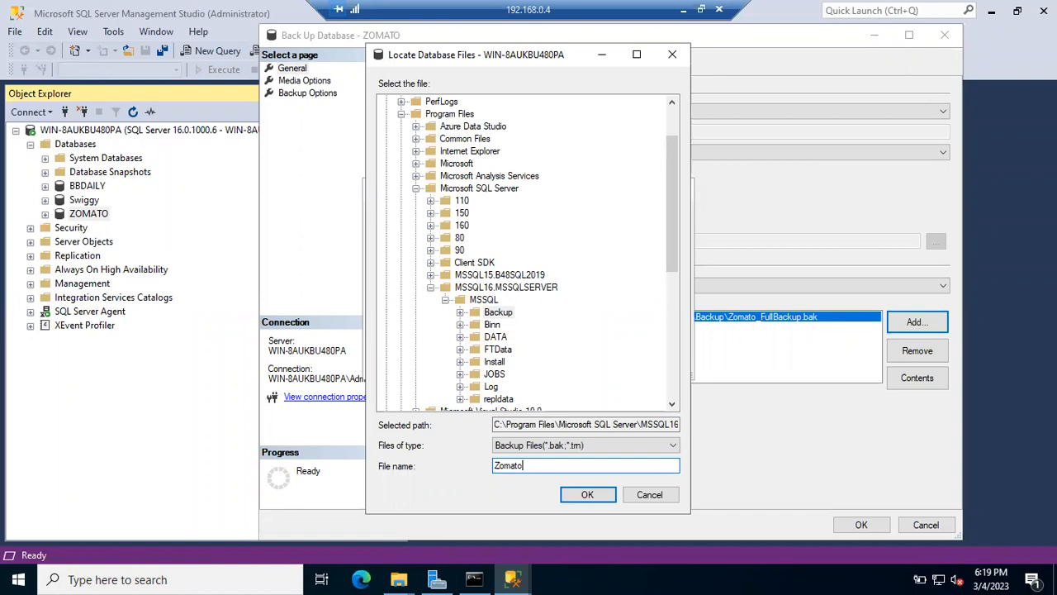
{"action": "type", "text": "_Full"}
{"action": "type", "text": "Backup"}
{"action": "type", "text": "_"}
{"action": "type", "text": "050320223"}
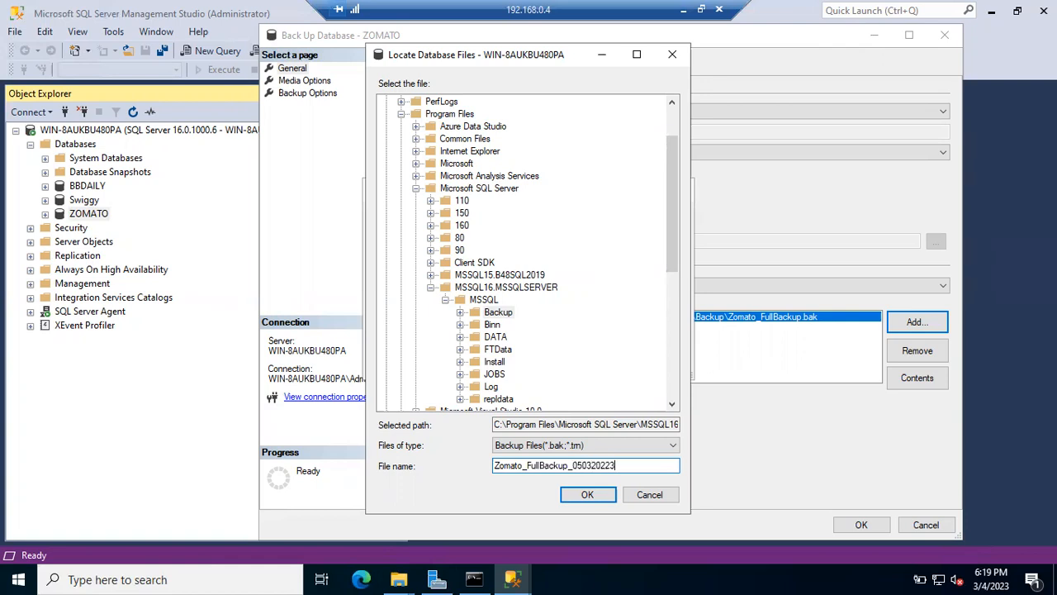
{"action": "type", "text": ".bak"}
{"action": "left_click", "coordinate": [586, 495]}
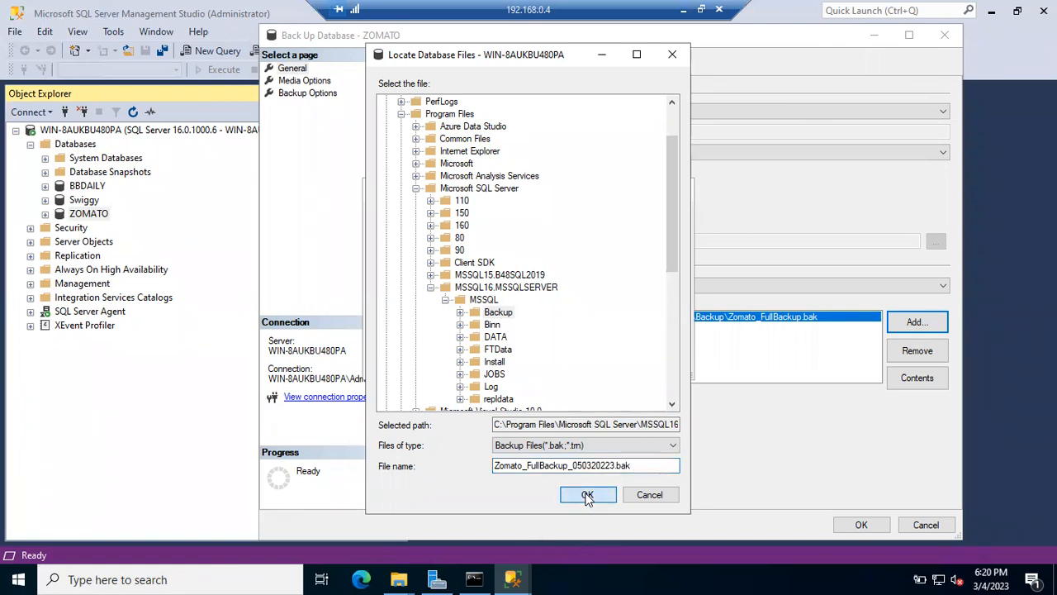
{"action": "left_click", "coordinate": [585, 356]}
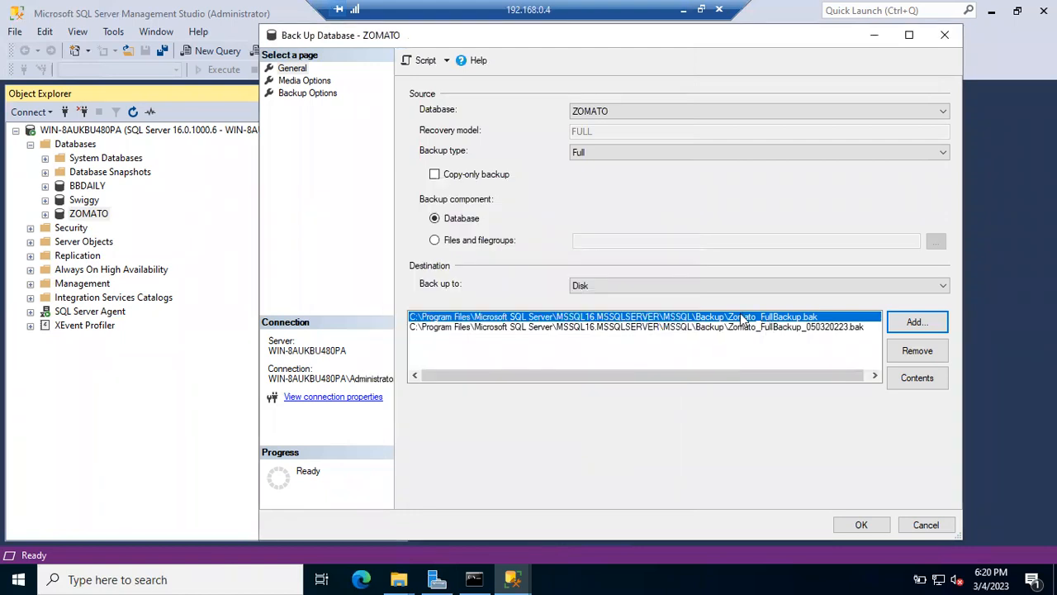
Step: Remove the old Zomato_FullBackup.bak path from the backup destination list
{"action": "left_click", "coordinate": [913, 350]}
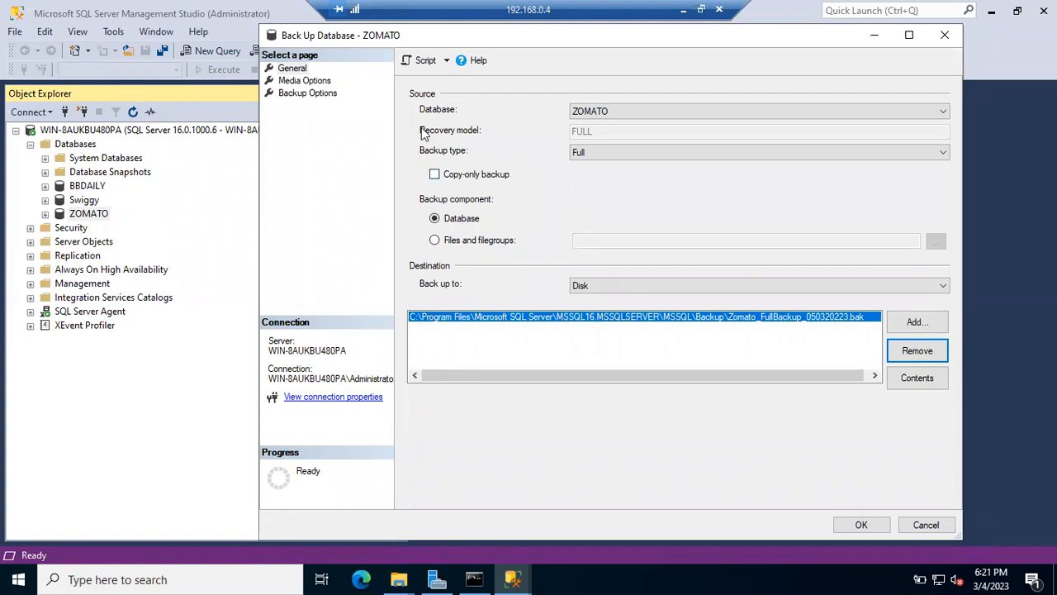
Step: Show the ZOMATO backup's media options, left on appending to the existing backup set
{"action": "left_click", "coordinate": [292, 81]}
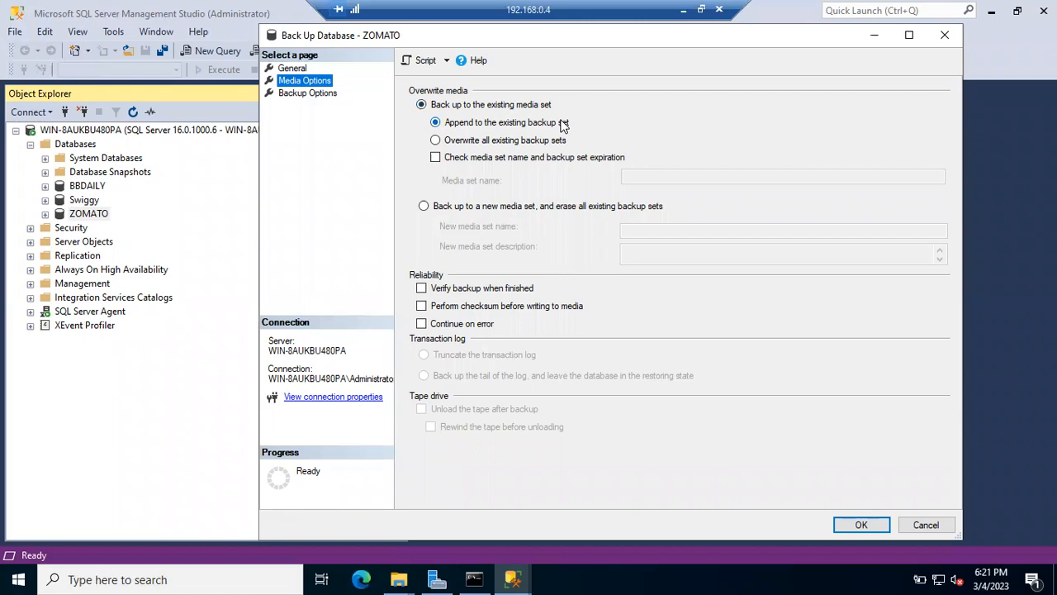
{"action": "left_click", "coordinate": [402, 579]}
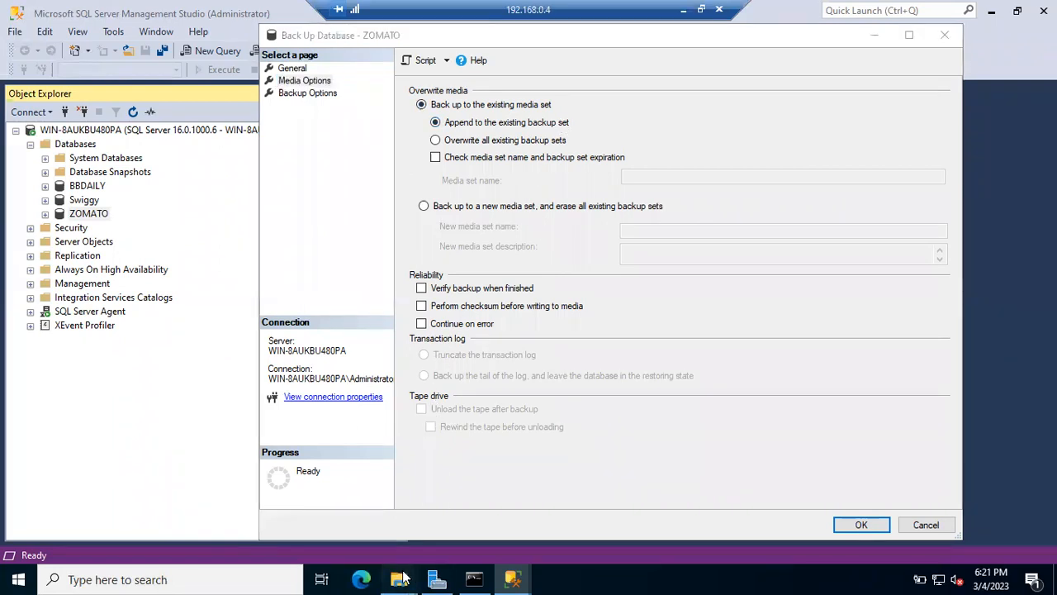
Step: Bring the Backup folder forward, check the Zomato_FullBackup.bak name without renaming it, then hide the folder
{"action": "left_click", "coordinate": [438, 538]}
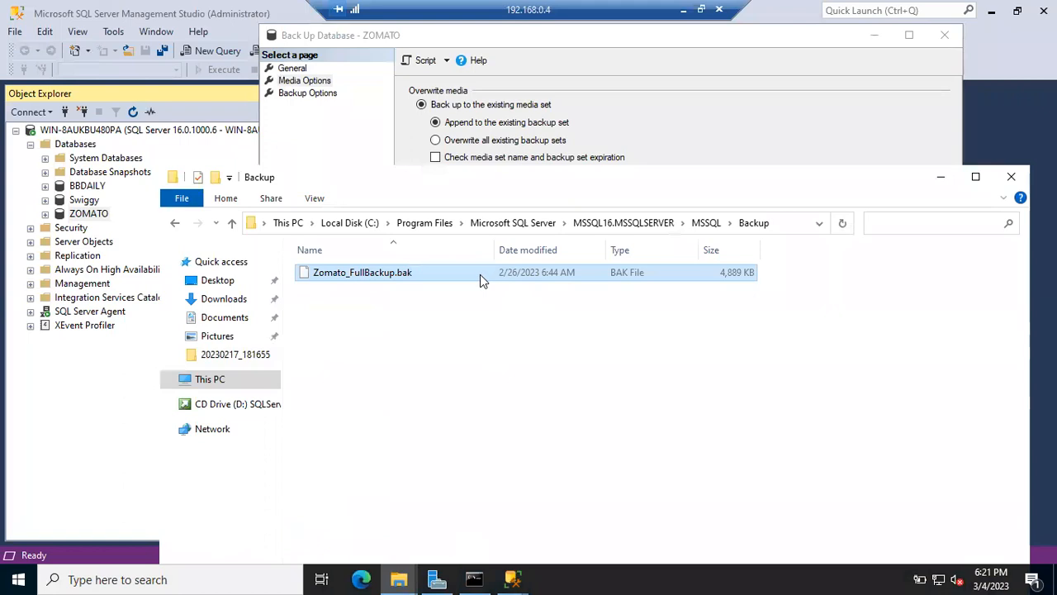
{"action": "key", "text": "F2"}
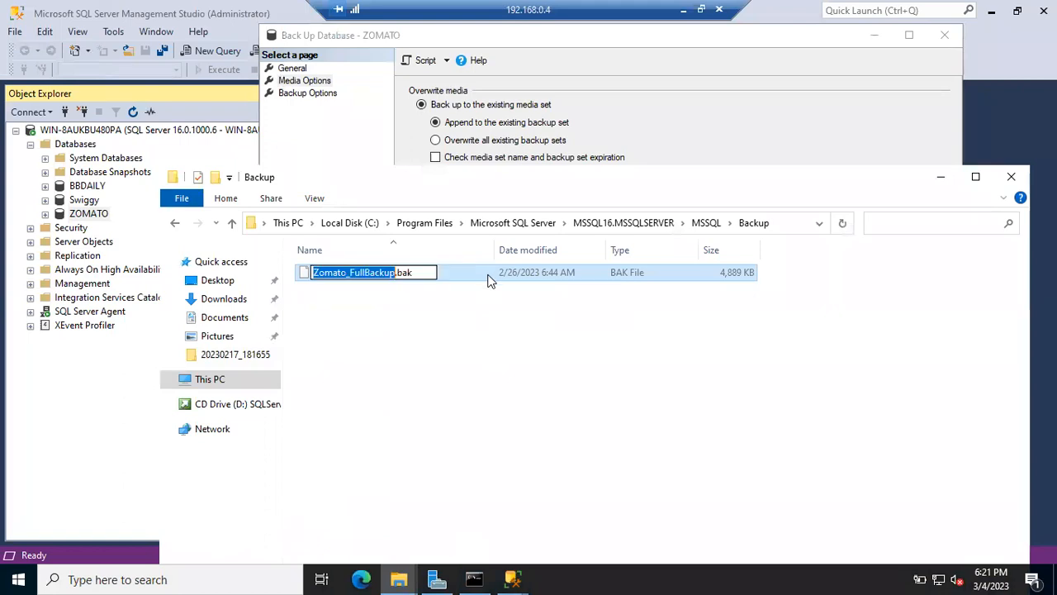
{"action": "left_click", "coordinate": [488, 275]}
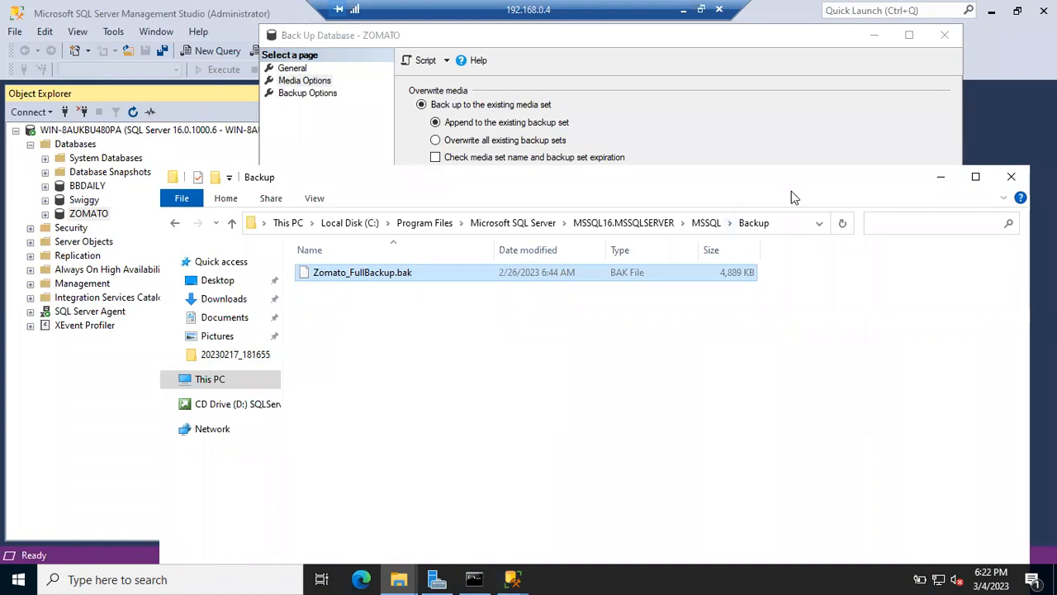
{"action": "left_click", "coordinate": [939, 178]}
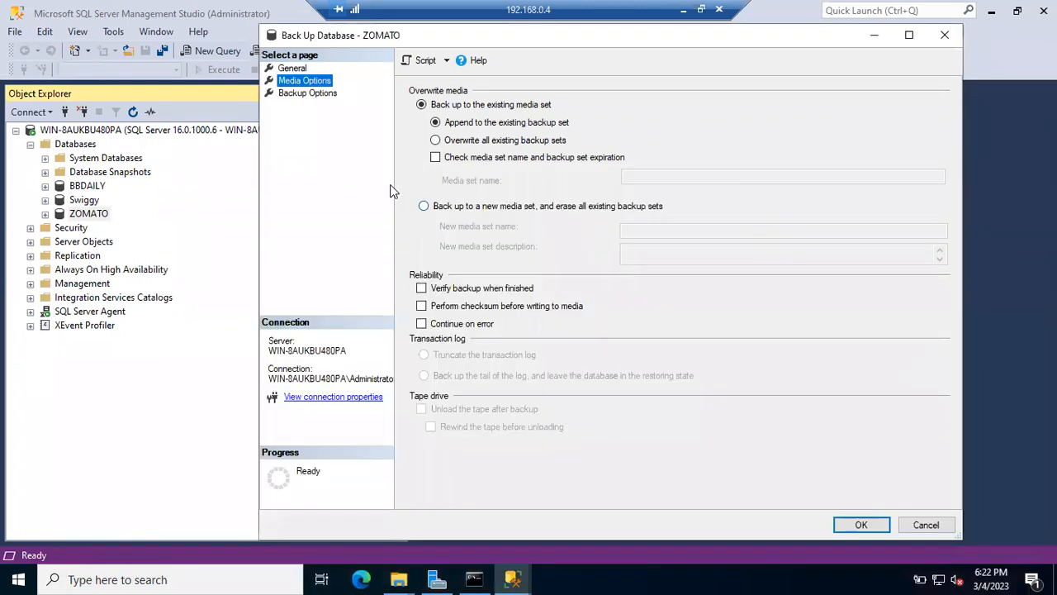
Step: Bring the Backup folder back and reveal its full C:\Program Files\Microsoft SQL Server path
{"action": "left_click", "coordinate": [399, 579]}
{"action": "left_click", "coordinate": [458, 522]}
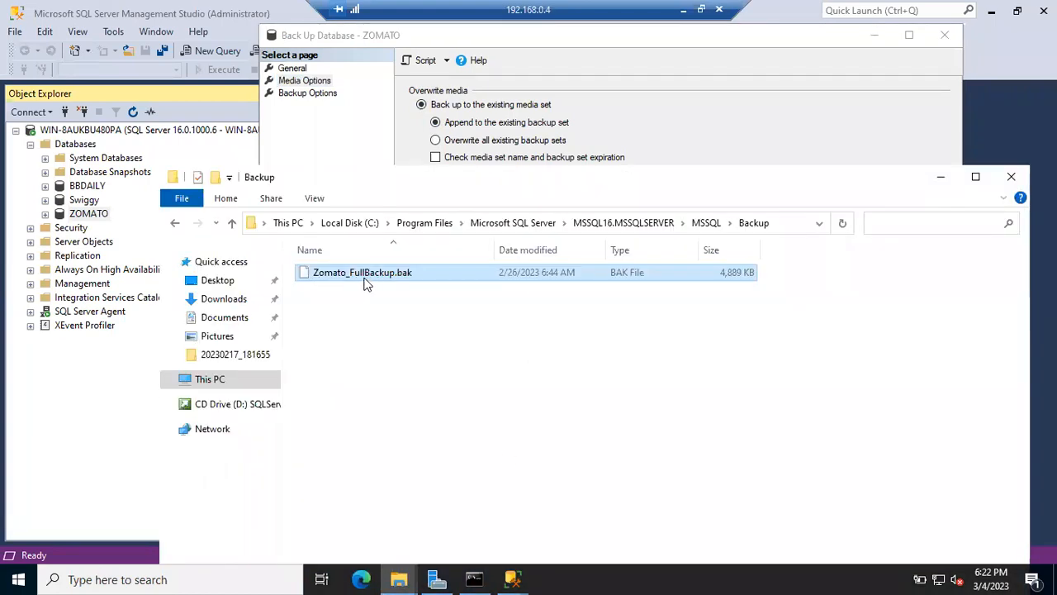
{"action": "left_click", "coordinate": [789, 222]}
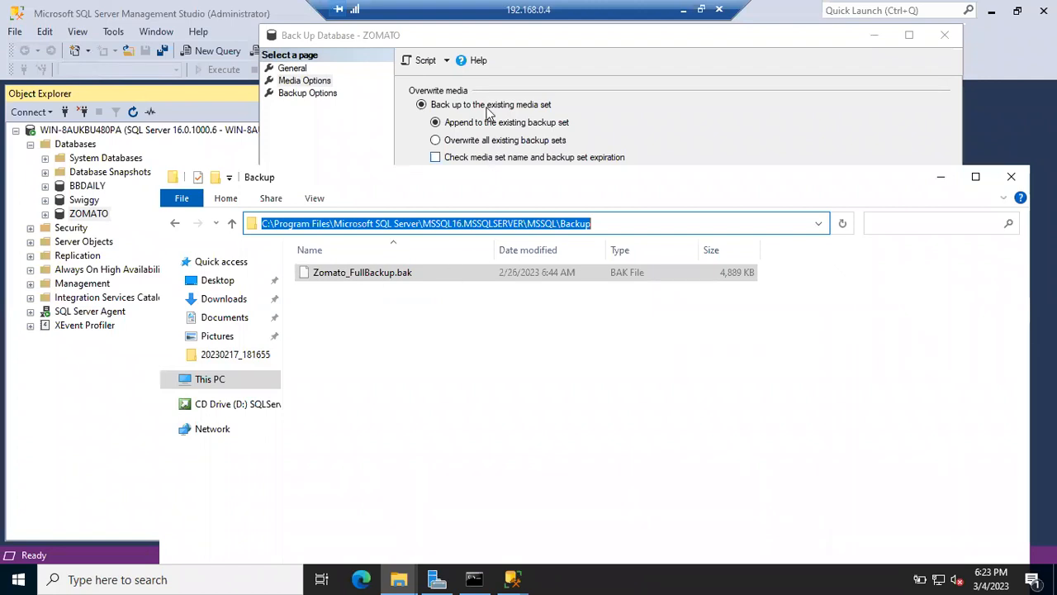
Step: Select Zomato_FullBackup.bak (4,889 KB) in the Backup folder, then go back to the ZOMATO backup dialog
{"action": "left_click", "coordinate": [520, 58]}
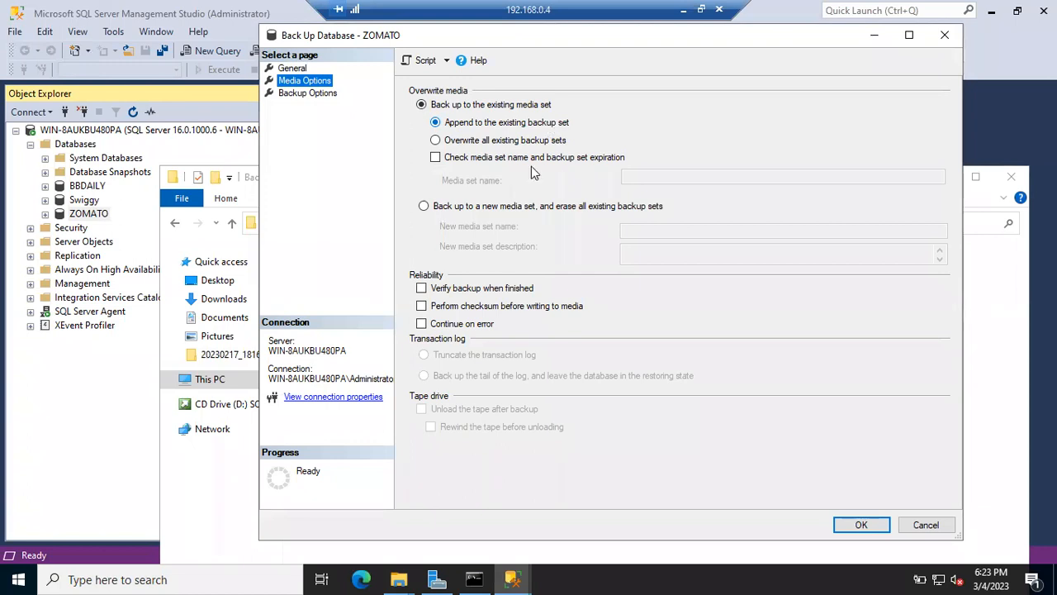
{"action": "left_click", "coordinate": [400, 578]}
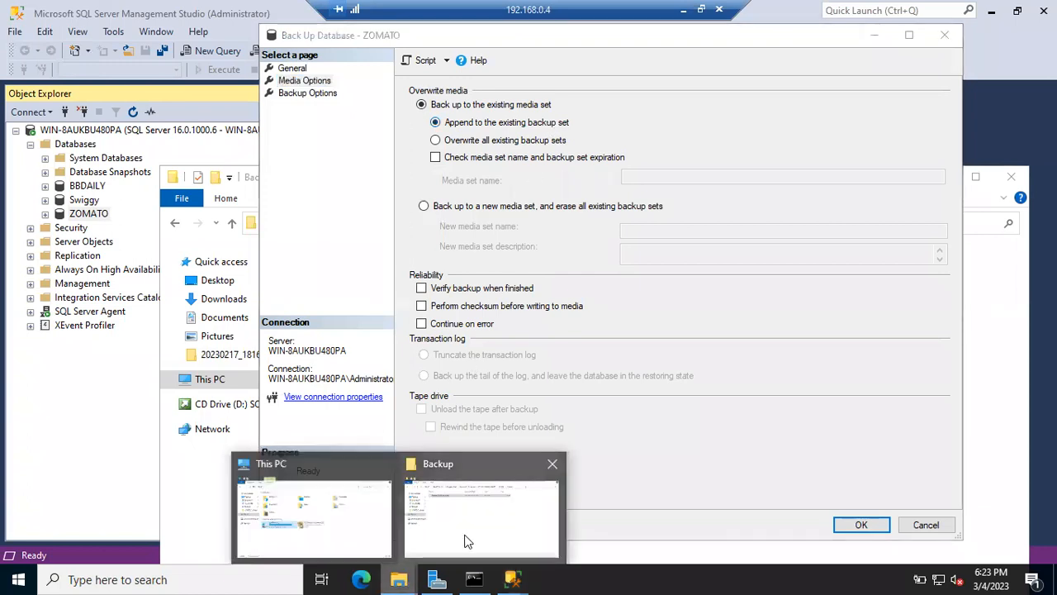
{"action": "left_click", "coordinate": [472, 535]}
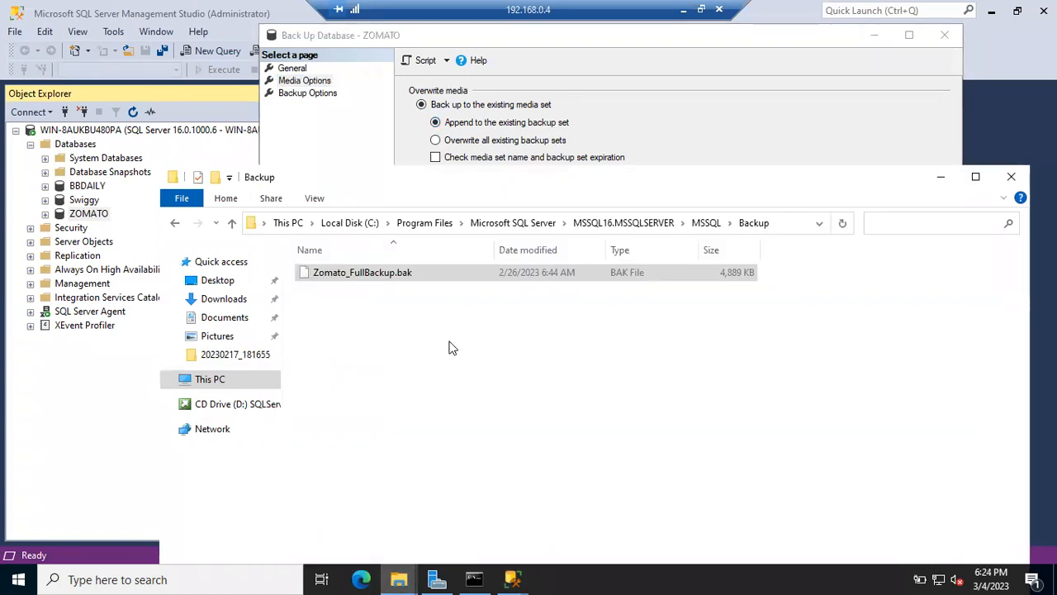
{"action": "left_click", "coordinate": [421, 279]}
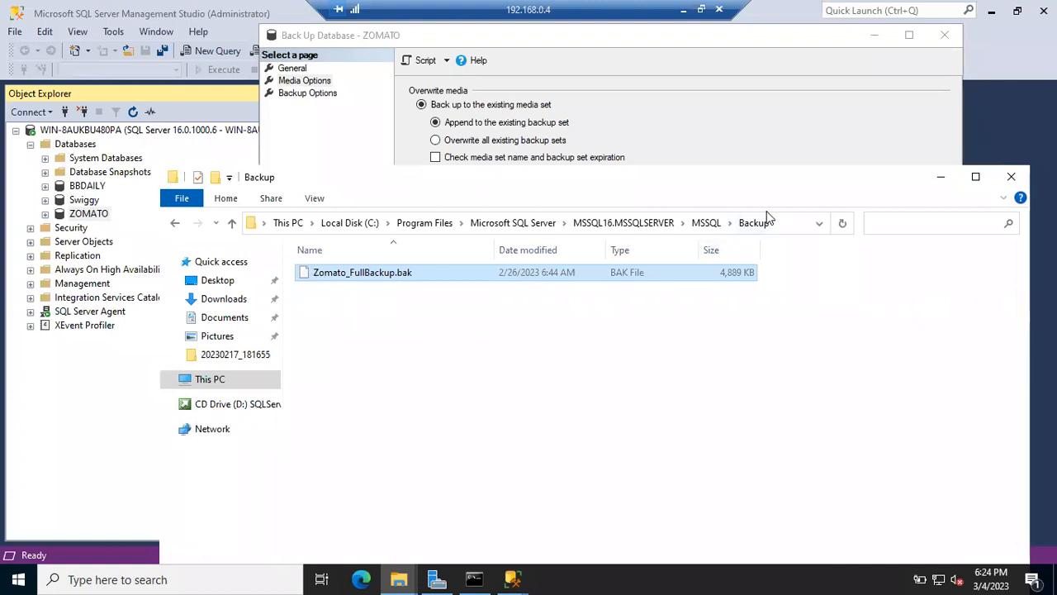
{"action": "left_click", "coordinate": [612, 74]}
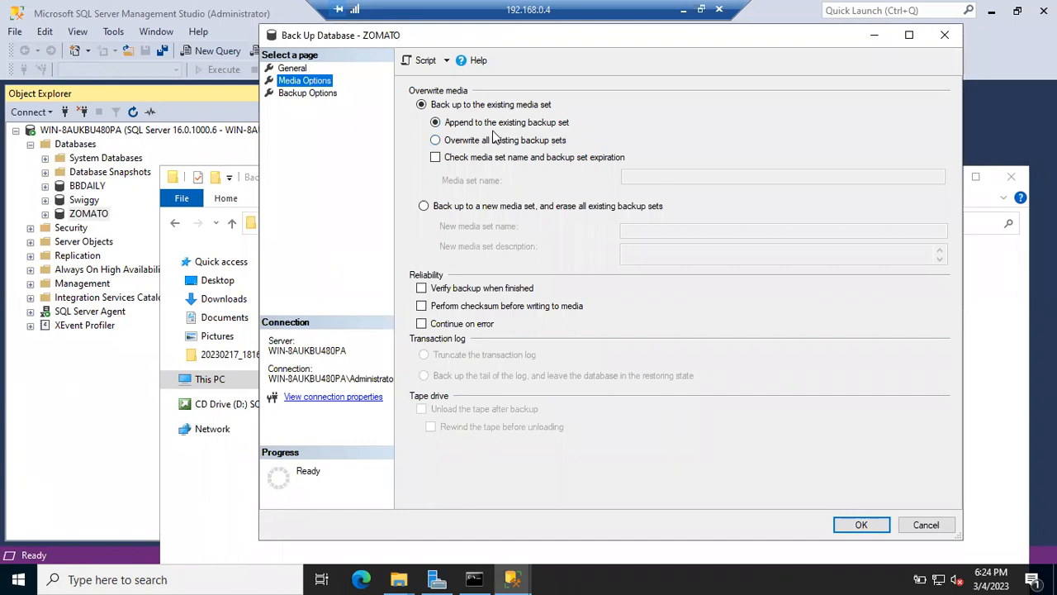
Step: Leave Media Options appending to the existing backup set with verification off, and show Backup Options
{"action": "left_click", "coordinate": [467, 146]}
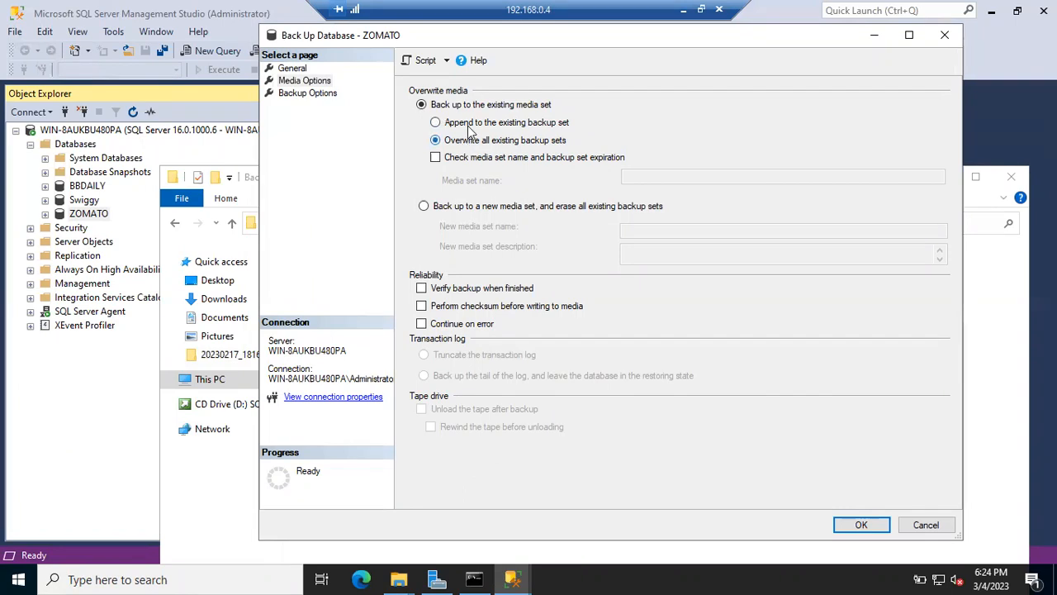
{"action": "left_click", "coordinate": [471, 124]}
{"action": "left_click", "coordinate": [469, 142]}
{"action": "left_click", "coordinate": [465, 125]}
{"action": "left_click", "coordinate": [436, 291]}
{"action": "left_click", "coordinate": [436, 293]}
{"action": "left_click", "coordinate": [307, 94]}
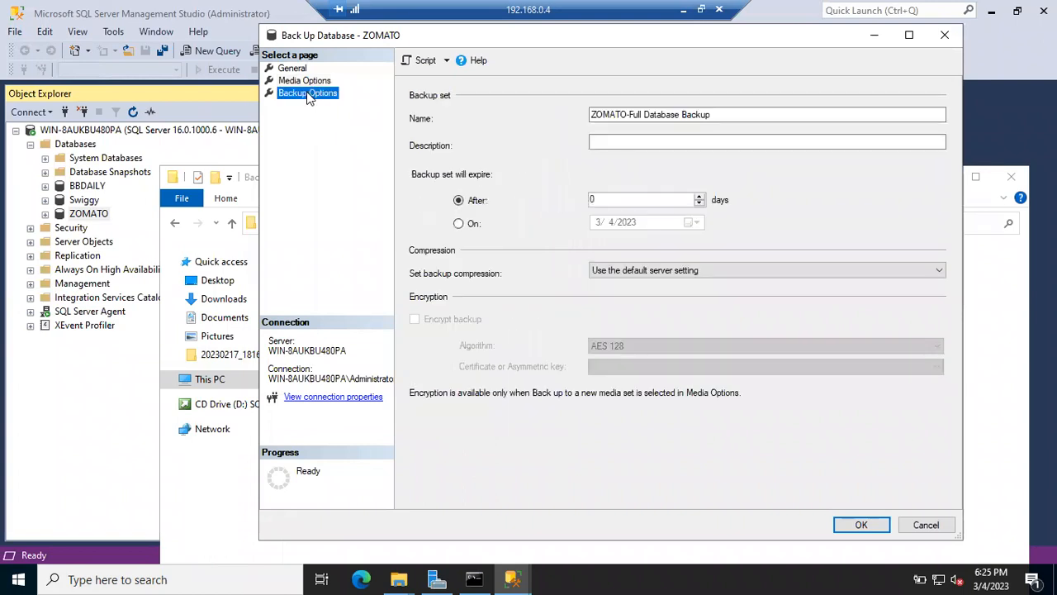
Step: Highlight the 'ZOMATO-Full Database Backup' set name and set the expiry to After 2 days
{"action": "left_click", "coordinate": [715, 114]}
{"action": "left_click_drag", "start_coordinate": [686, 112], "coordinate": [554, 90]}
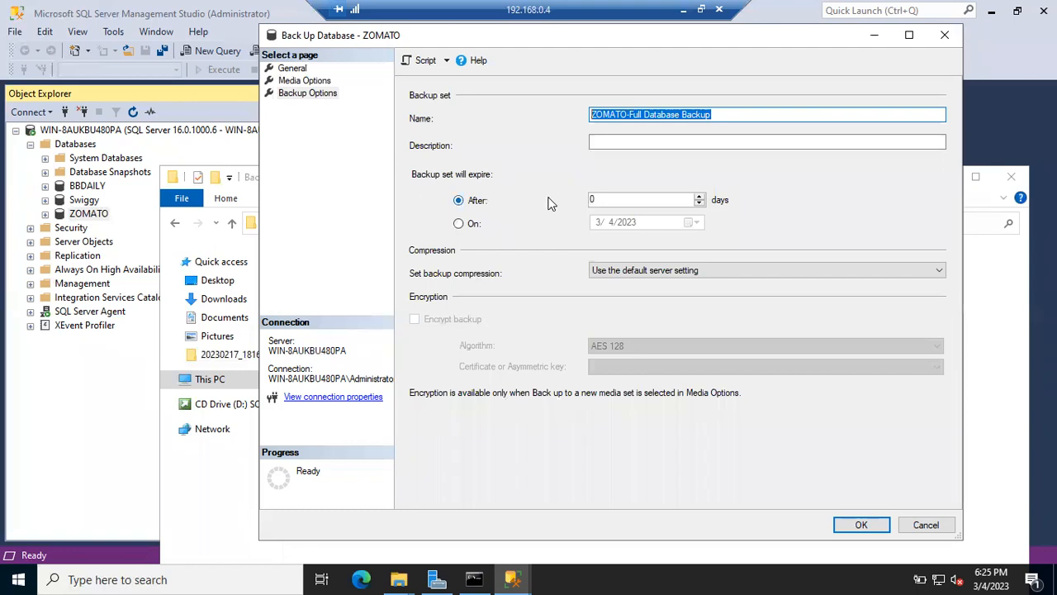
{"action": "double_click", "coordinate": [610, 199]}
{"action": "type", "text": "2"}
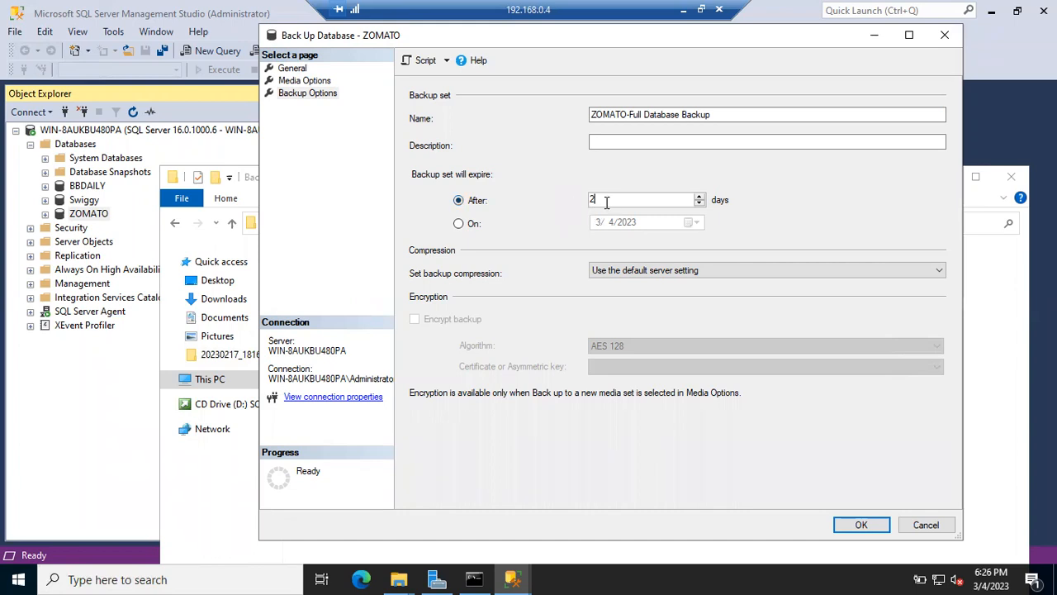
Step: Change the After days expiry to 0, then 1, and finally back to 0
{"action": "left_click_drag", "start_coordinate": [598, 197], "coordinate": [567, 200]}
{"action": "type", "text": "0"}
{"action": "left_click_drag", "start_coordinate": [622, 197], "coordinate": [538, 207]}
{"action": "type", "text": "1"}
{"action": "left_click_drag", "start_coordinate": [613, 199], "coordinate": [557, 196]}
{"action": "type", "text": "0"}
{"action": "left_click", "coordinate": [292, 67]}
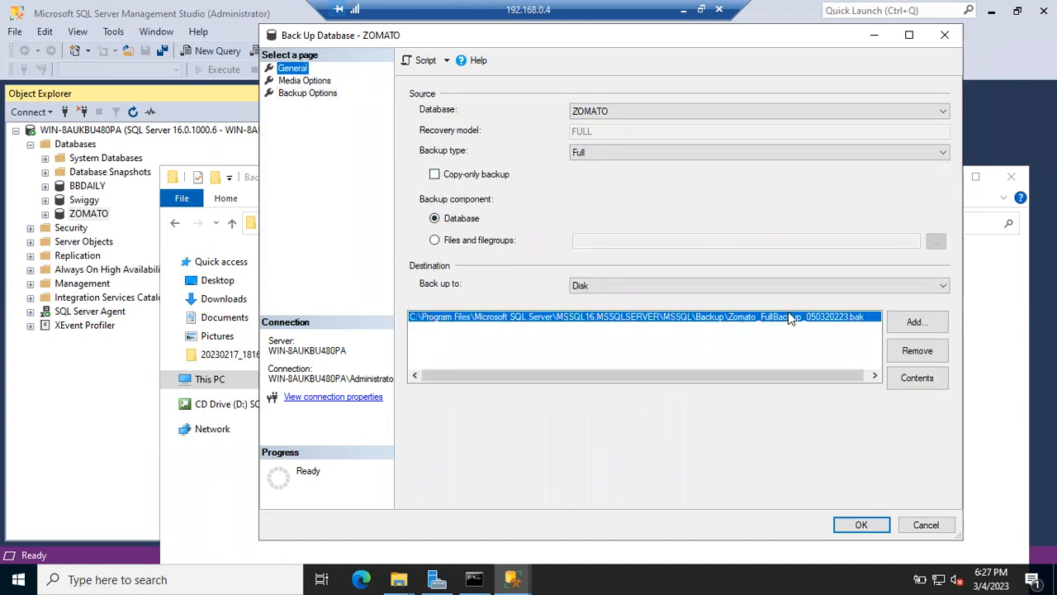
{"action": "left_click", "coordinate": [297, 81]}
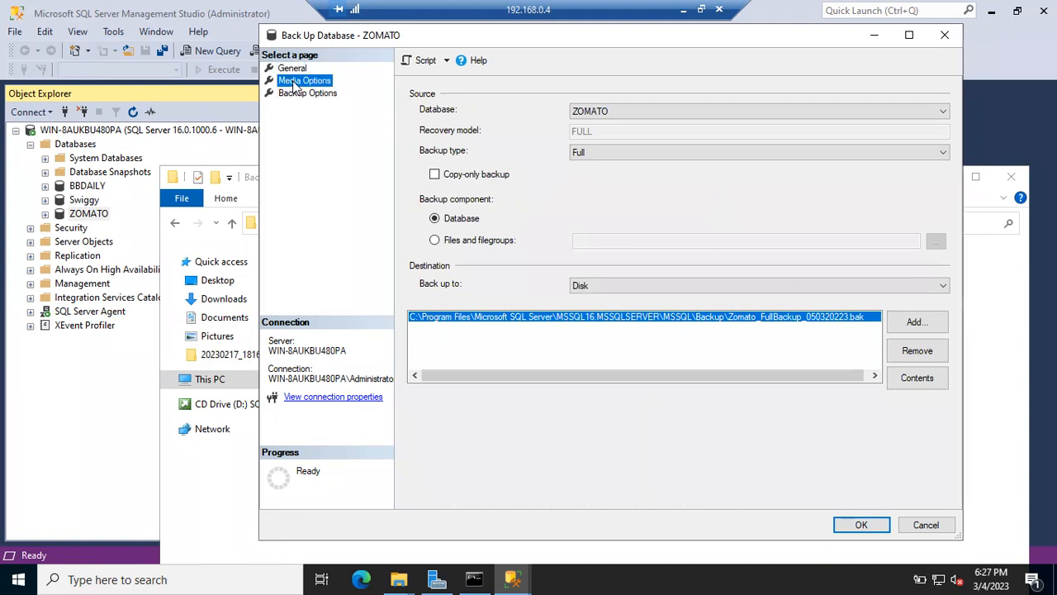
{"action": "left_click", "coordinate": [297, 94]}
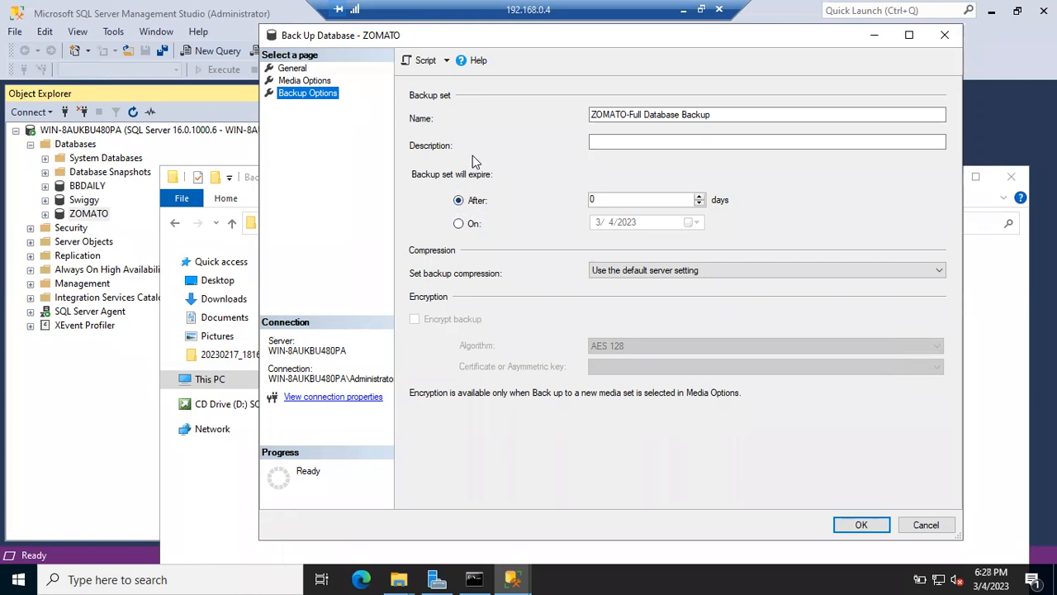
Step: Preview the On-date expiry calendar, revert to After 0 days, then minimize the remote session
{"action": "left_click", "coordinate": [460, 224]}
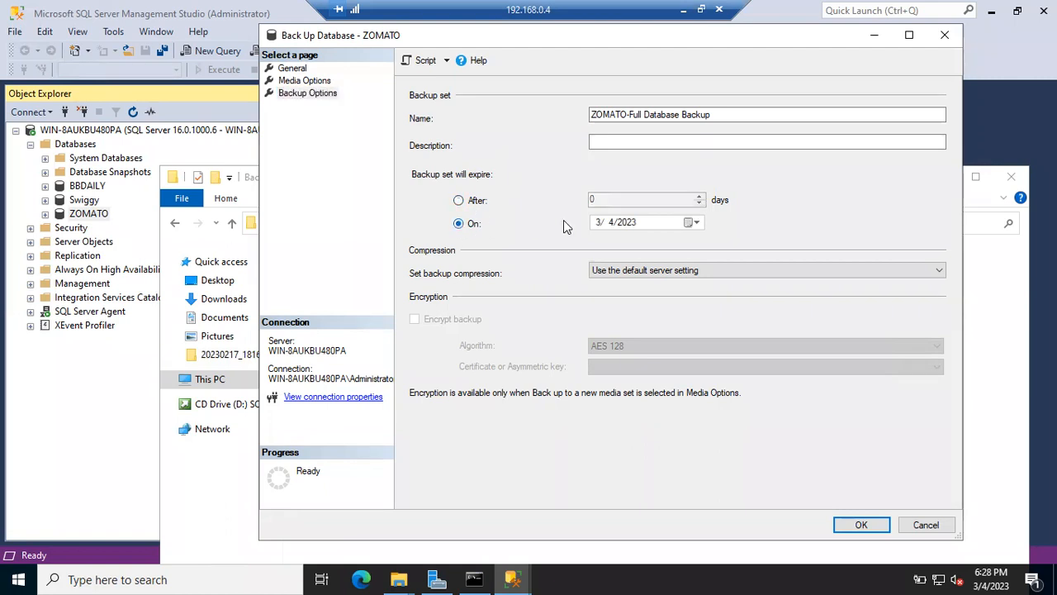
{"action": "left_click", "coordinate": [696, 223]}
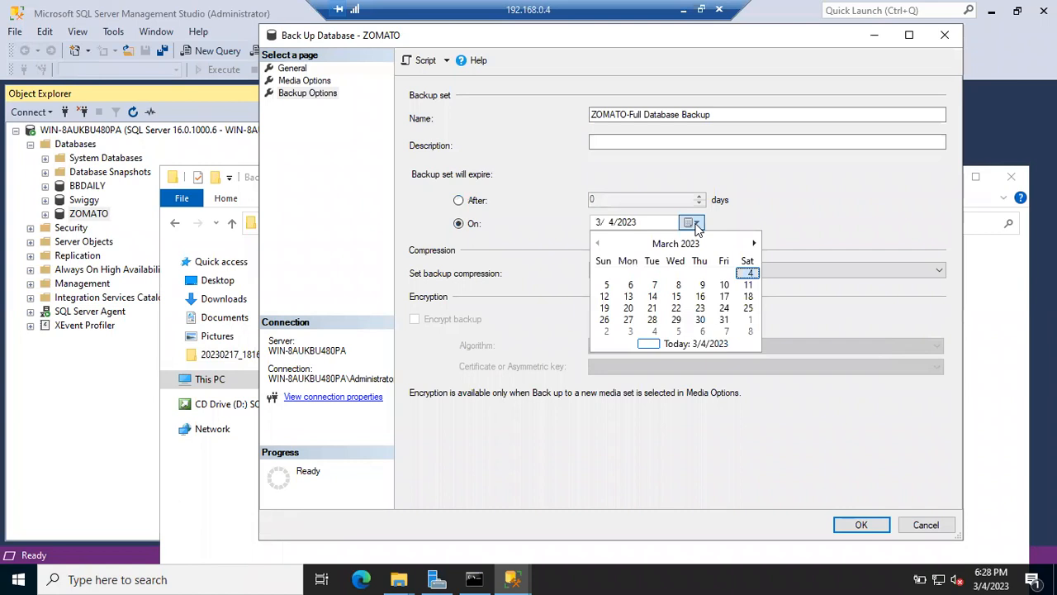
{"action": "left_click", "coordinate": [466, 203]}
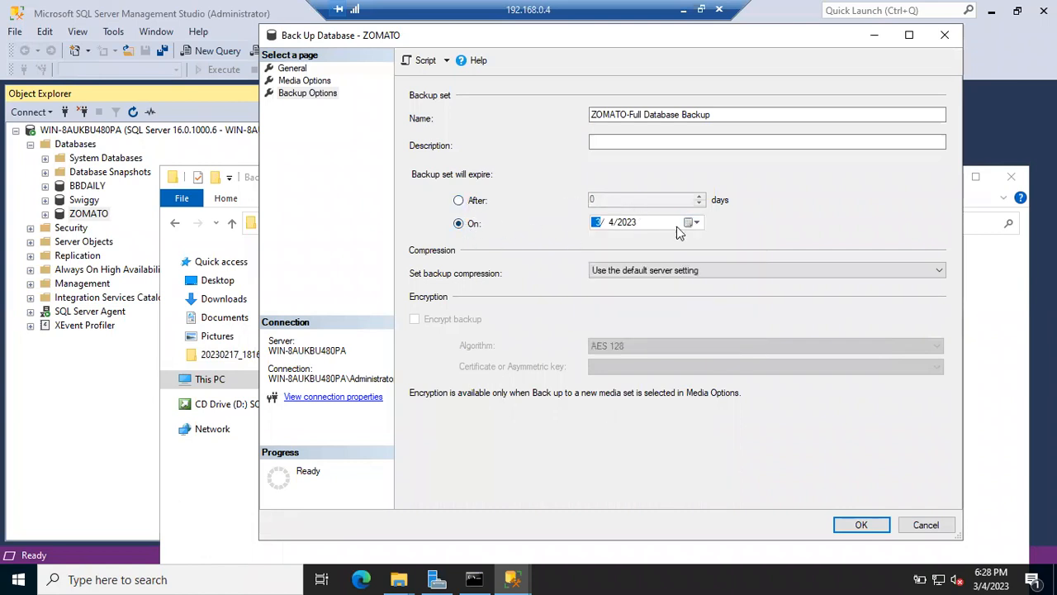
{"action": "left_click", "coordinate": [467, 204]}
{"action": "left_click_drag", "start_coordinate": [633, 201], "coordinate": [524, 199]}
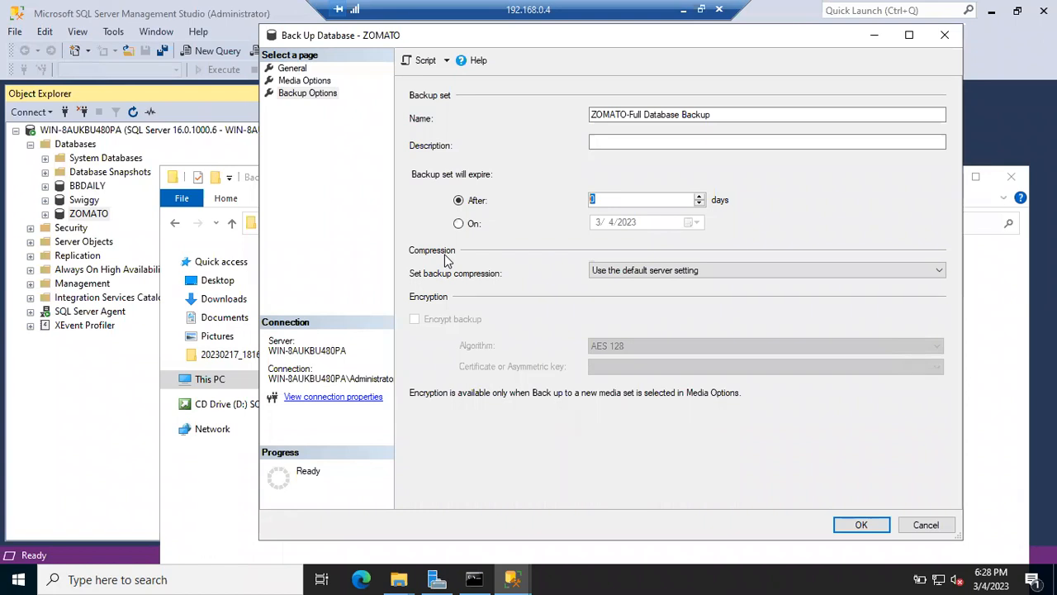
{"action": "left_click", "coordinate": [681, 10]}
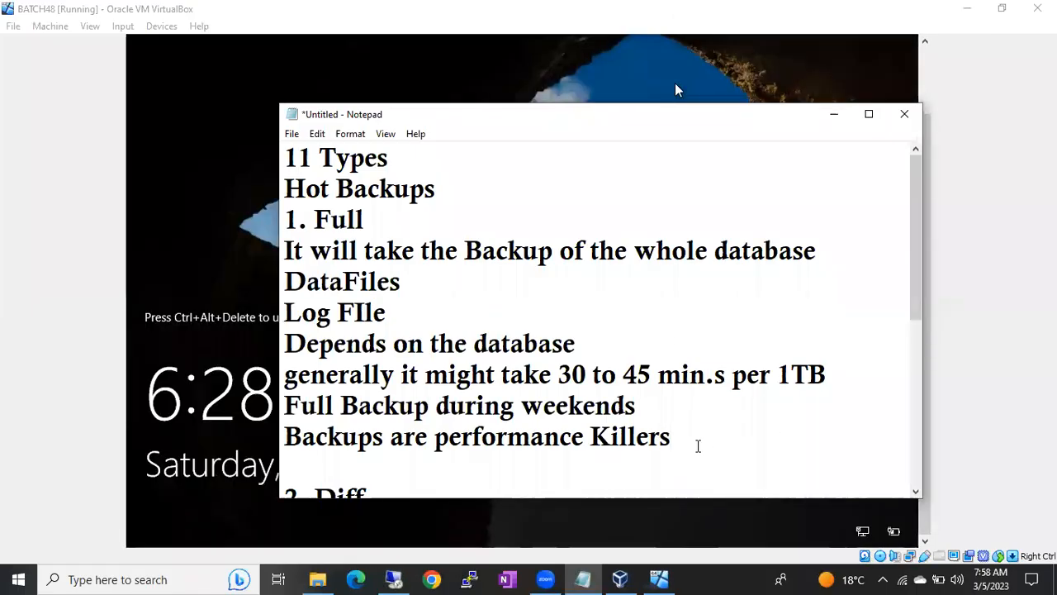
Step: Add a 'Compression' heading and the line '1TB- 1TB- Backup File' to the Notepad notes
{"action": "key", "text": "Return"}
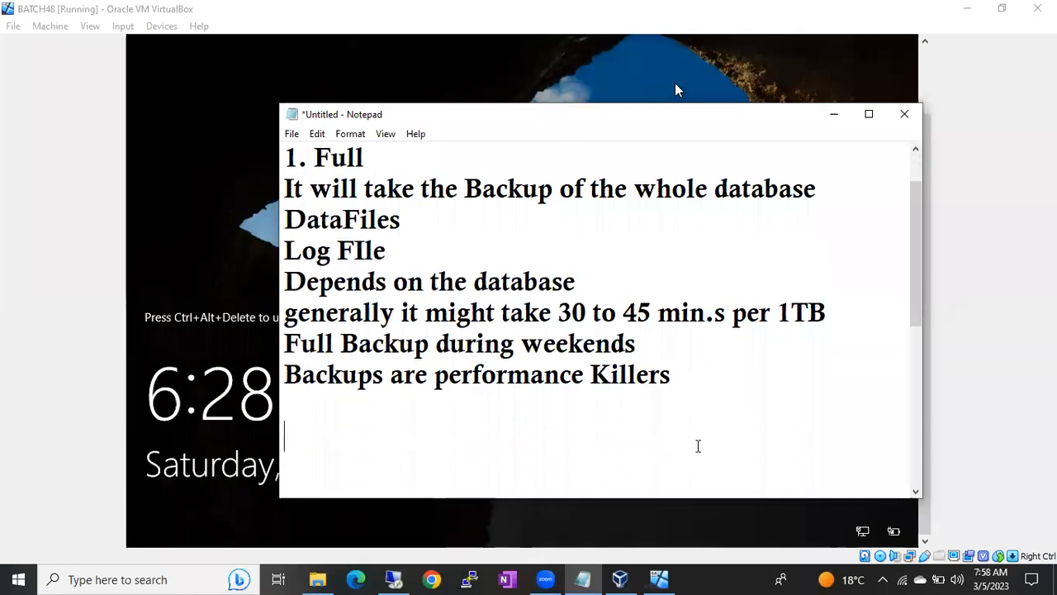
{"action": "type", "text": "Com"}
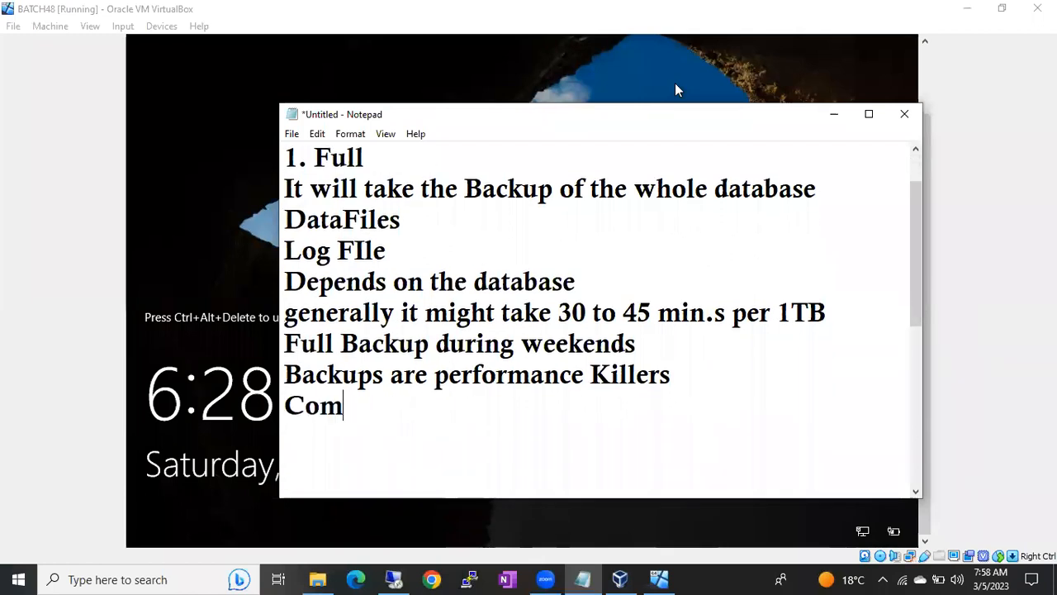
{"action": "type", "text": "pression"}
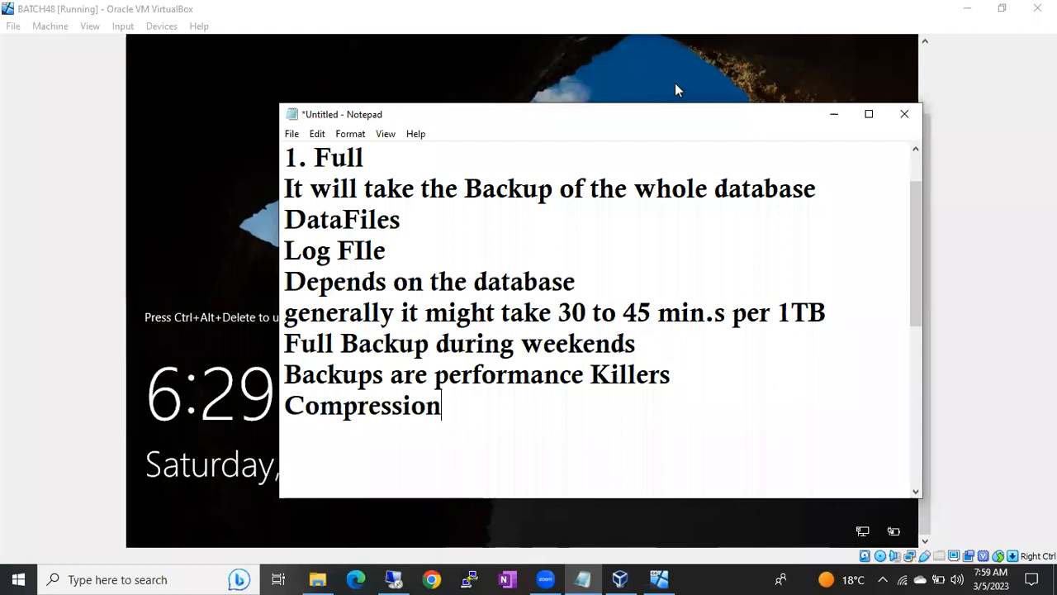
{"action": "key", "text": "Return"}
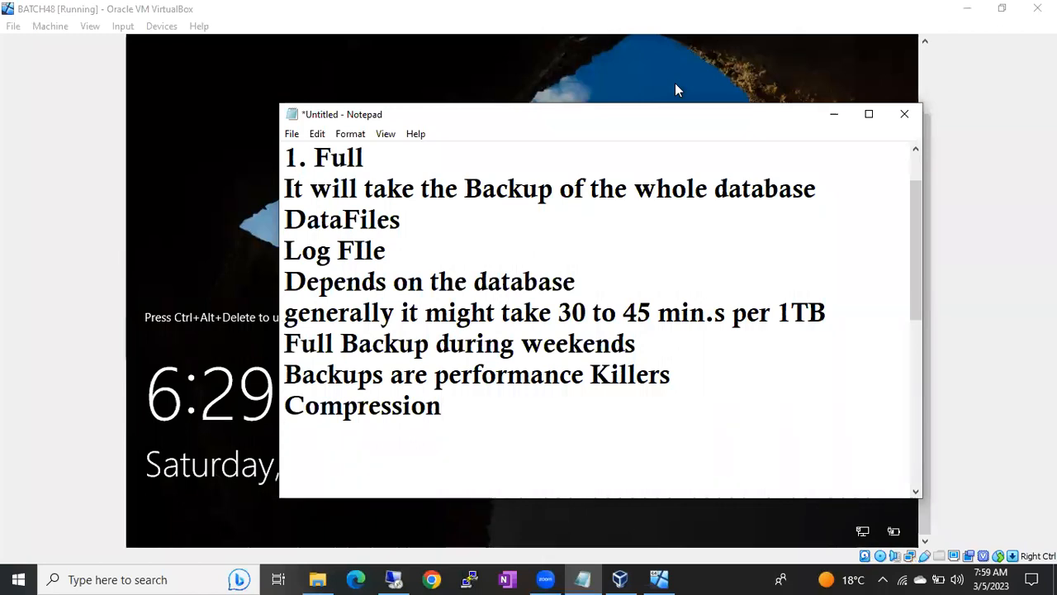
{"action": "type", "text": "1TB-"}
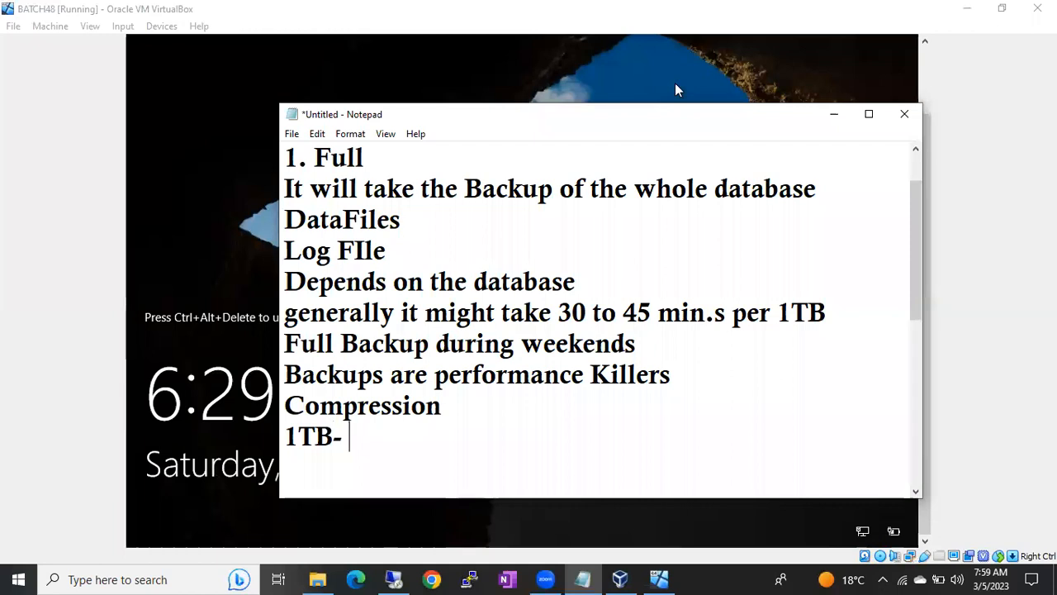
{"action": "type", "text": "1TB"}
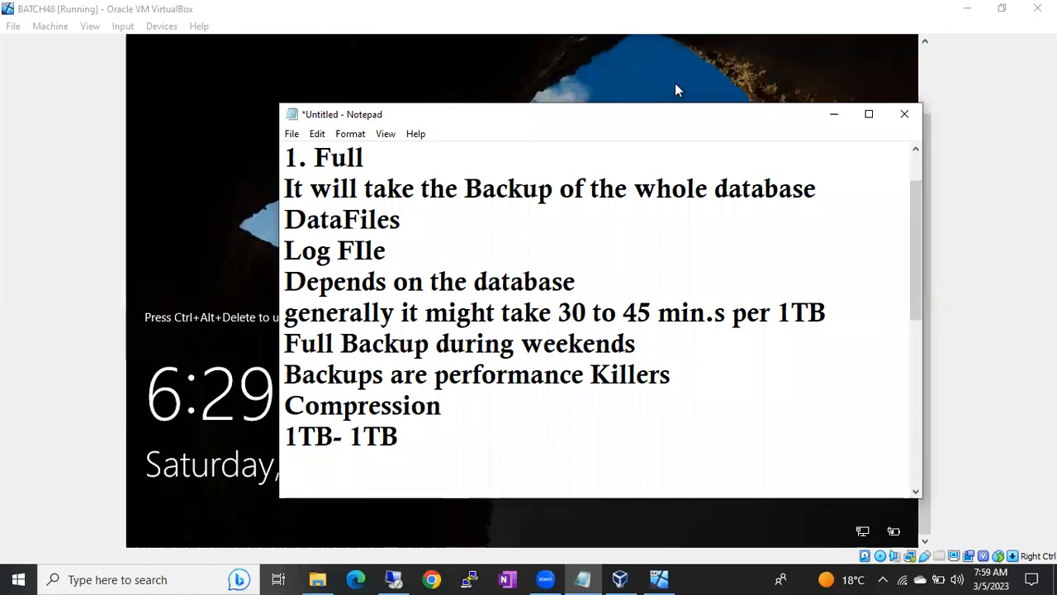
{"action": "left_click_drag", "start_coordinate": [285, 438], "coordinate": [335, 435]}
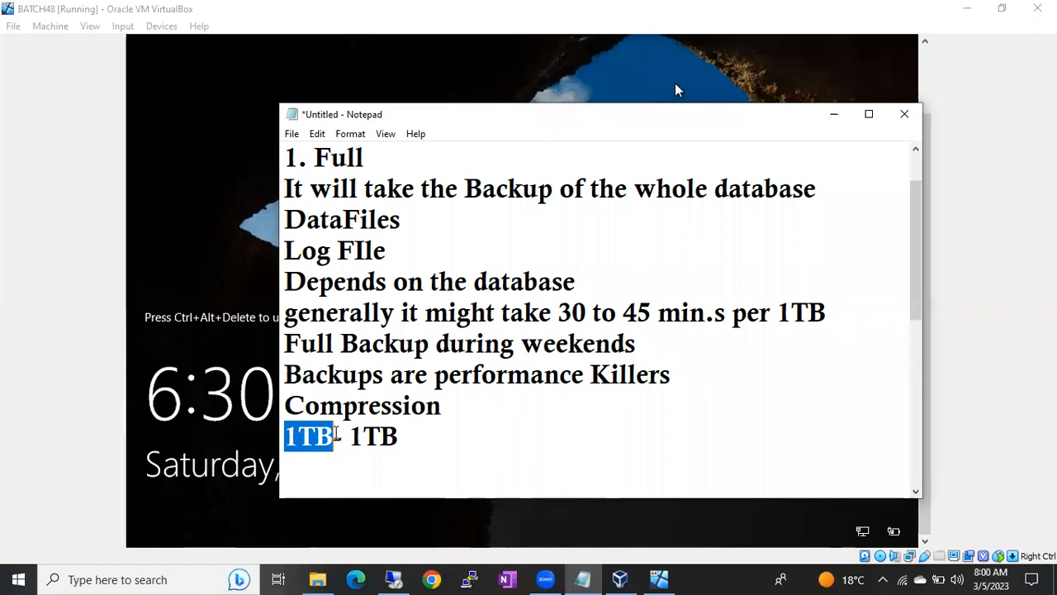
{"action": "left_click", "coordinate": [337, 435]}
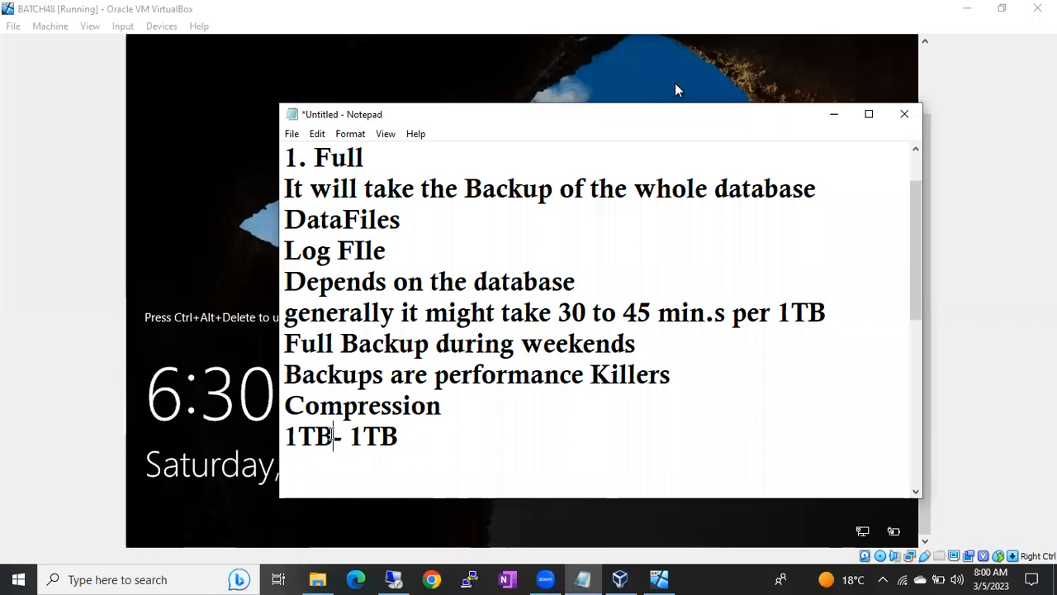
{"action": "left_click_drag", "start_coordinate": [289, 436], "coordinate": [427, 425]}
{"action": "left_click", "coordinate": [349, 436]}
{"action": "left_click", "coordinate": [427, 425]}
{"action": "type", "text": "- Backup "}
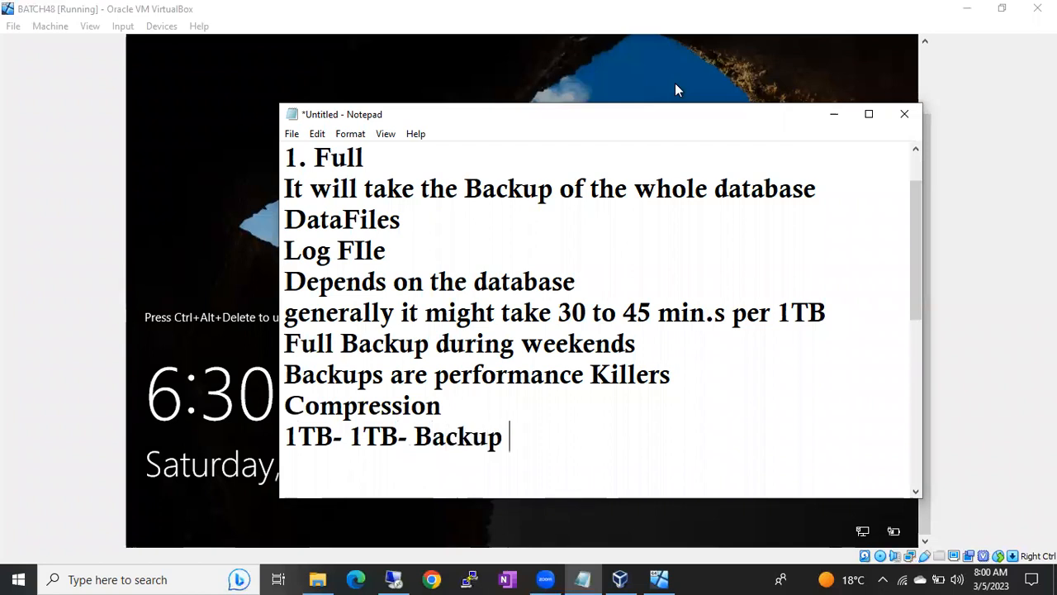
{"action": "type", "text": "File"}
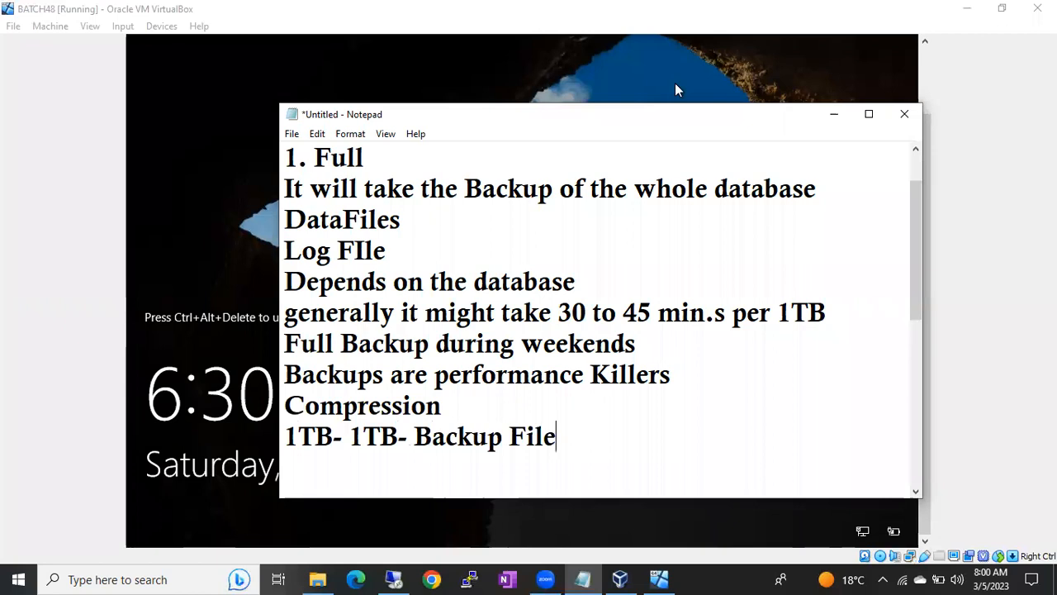
{"action": "key", "text": "Return"}
Step: Type '1TB- 80- 90%- 200GB- 300GB' and highlight the 1TB and 200GB- 300GB values
{"action": "type", "text": "1TB-"}
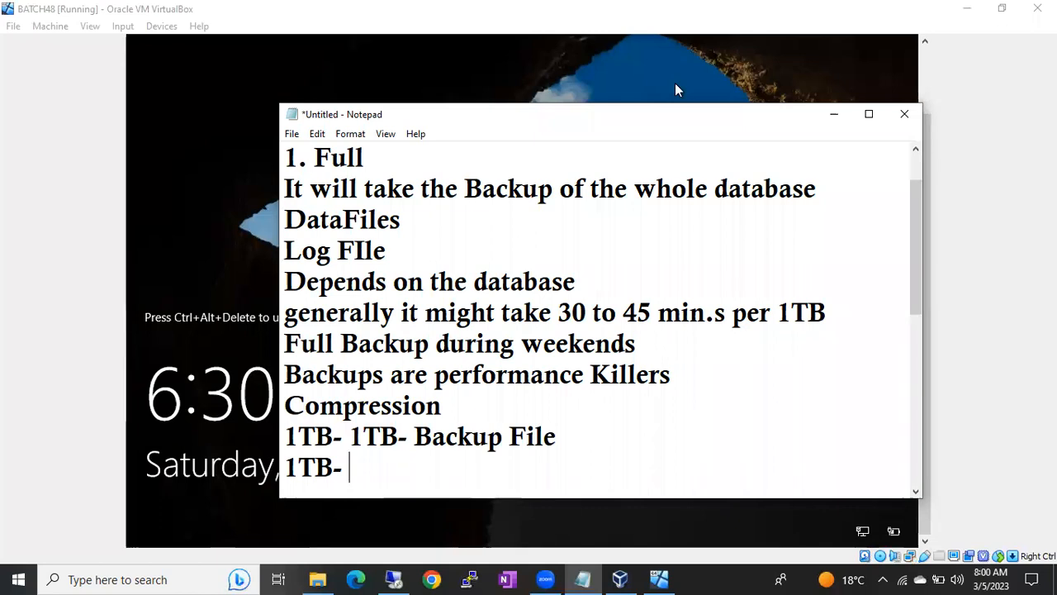
{"action": "type", "text": "80- 9"}
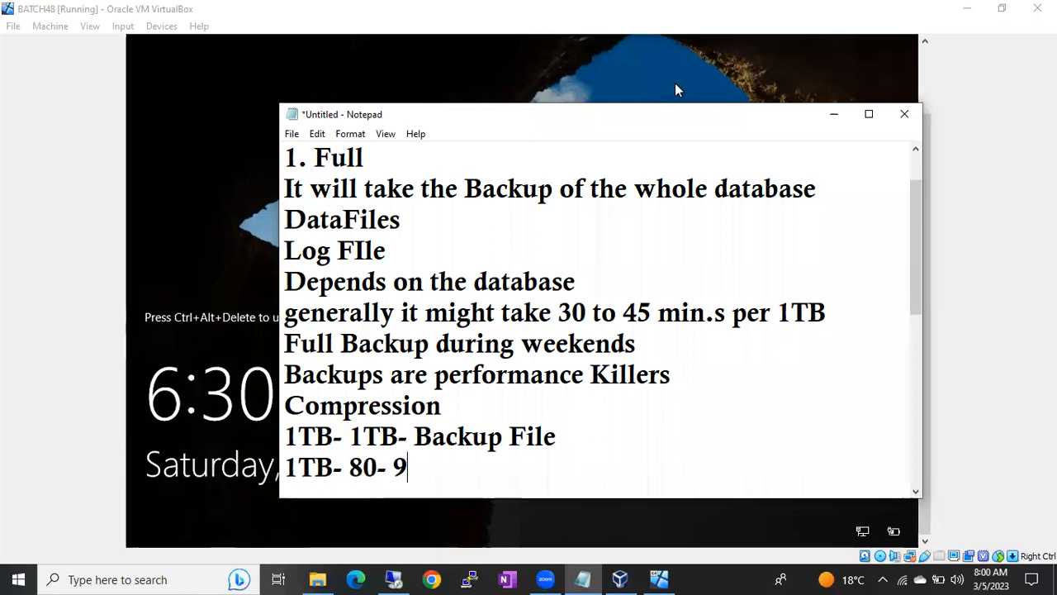
{"action": "type", "text": "0%- 200G"}
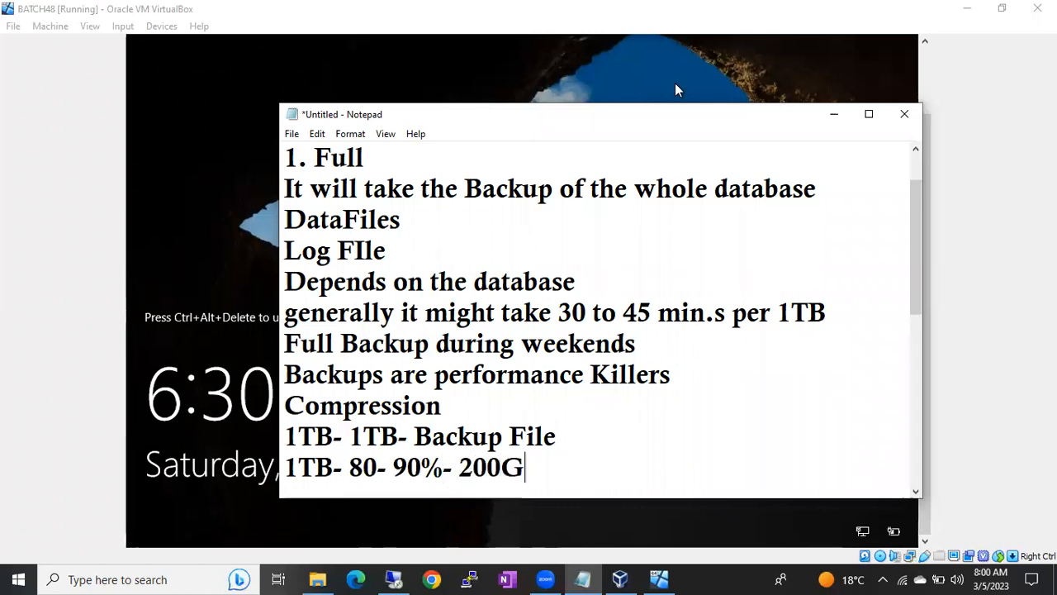
{"action": "type", "text": "B- 300"}
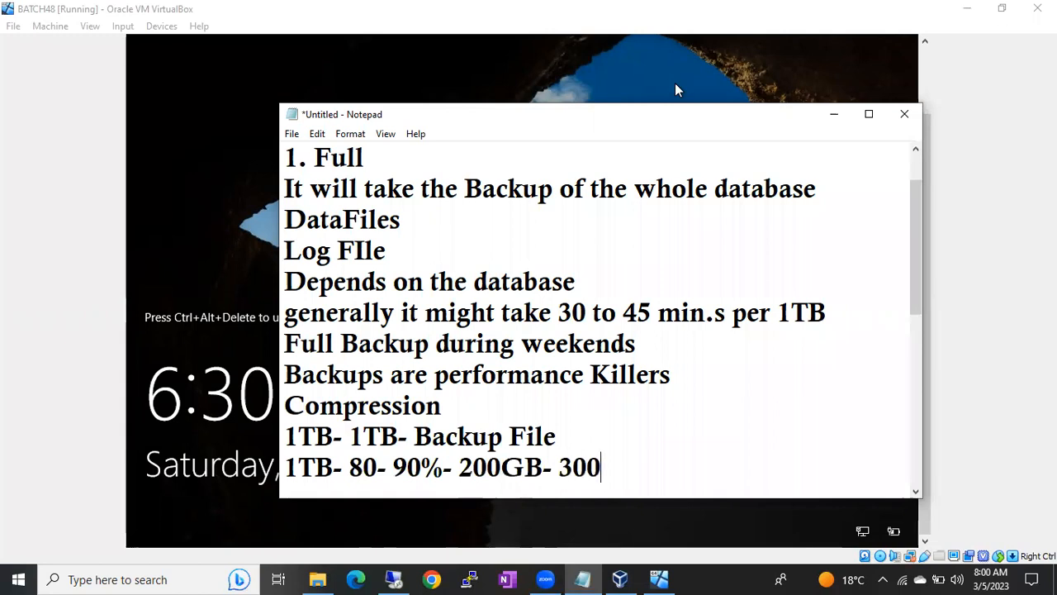
{"action": "type", "text": "GB"}
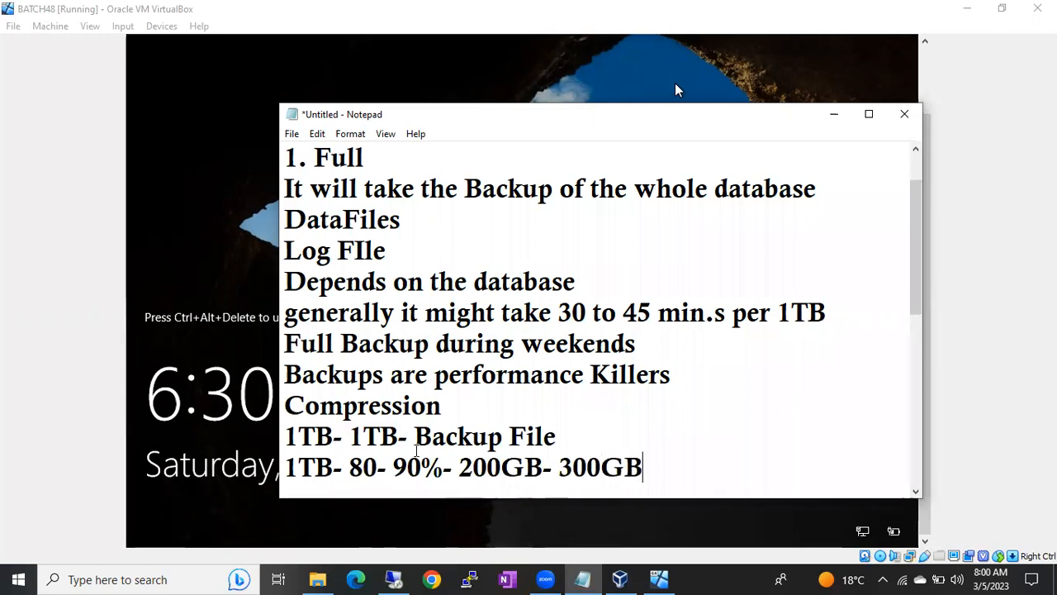
{"action": "left_click_drag", "start_coordinate": [351, 436], "coordinate": [393, 436]}
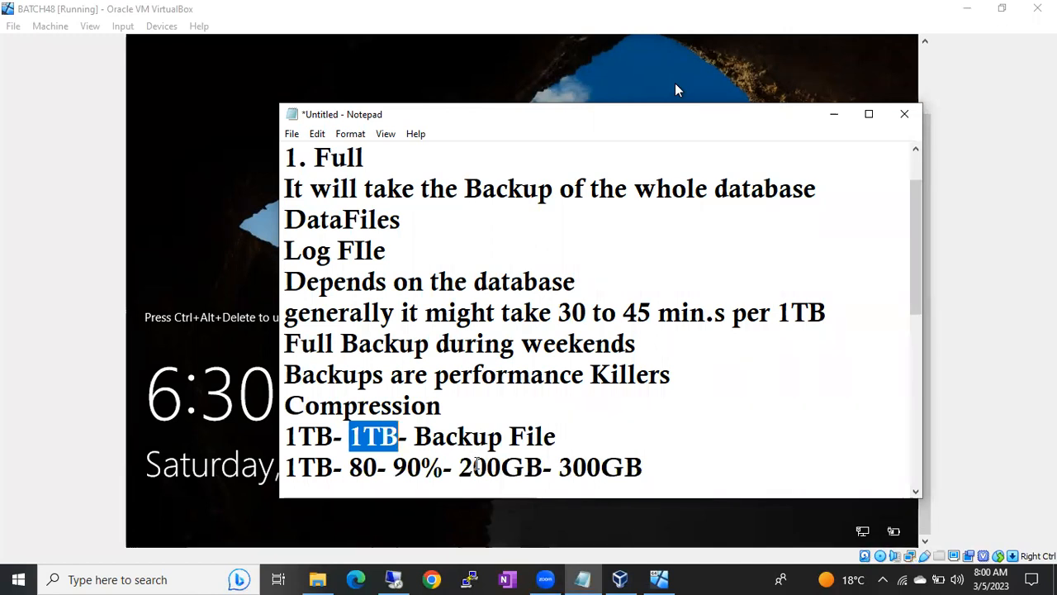
{"action": "left_click_drag", "start_coordinate": [465, 469], "coordinate": [652, 471]}
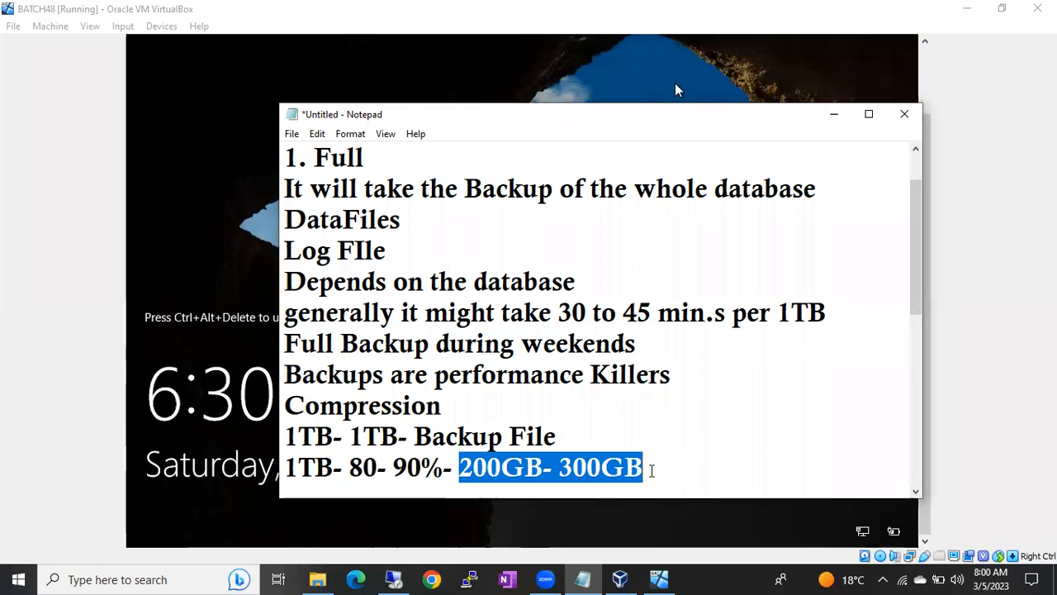
{"action": "left_click_drag", "start_coordinate": [350, 436], "coordinate": [399, 438]}
{"action": "left_click_drag", "start_coordinate": [458, 467], "coordinate": [648, 479]}
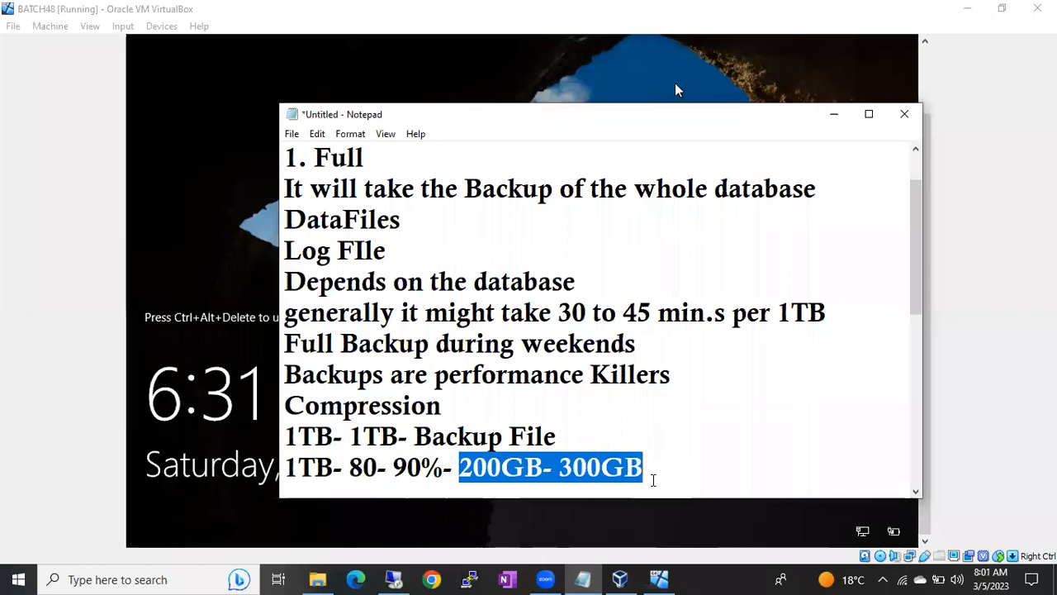
{"action": "left_click", "coordinate": [652, 480]}
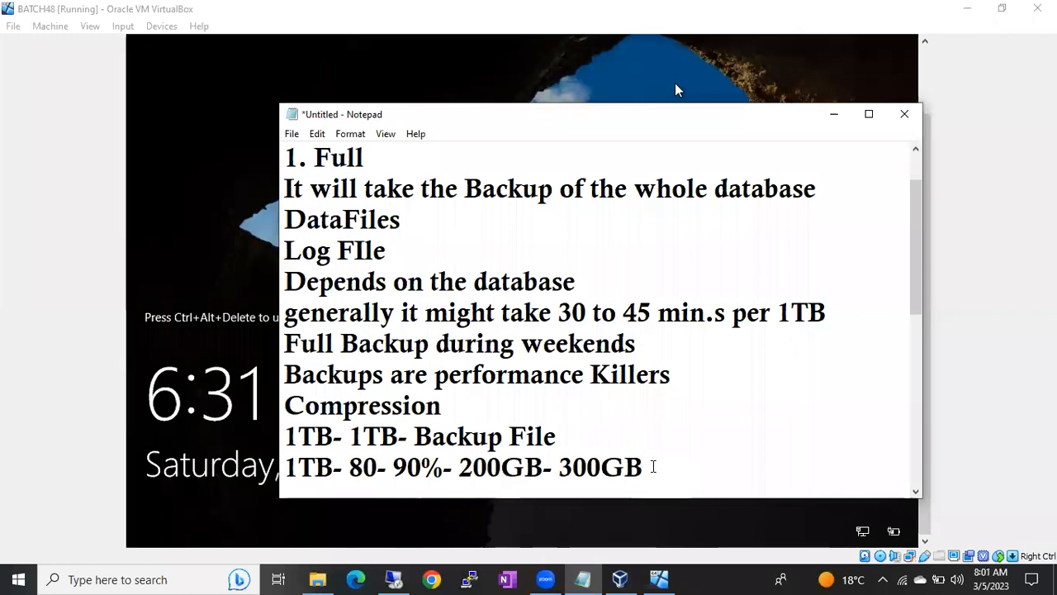
{"action": "left_click_drag", "start_coordinate": [350, 436], "coordinate": [399, 436]}
{"action": "left_click_drag", "start_coordinate": [460, 467], "coordinate": [647, 472]}
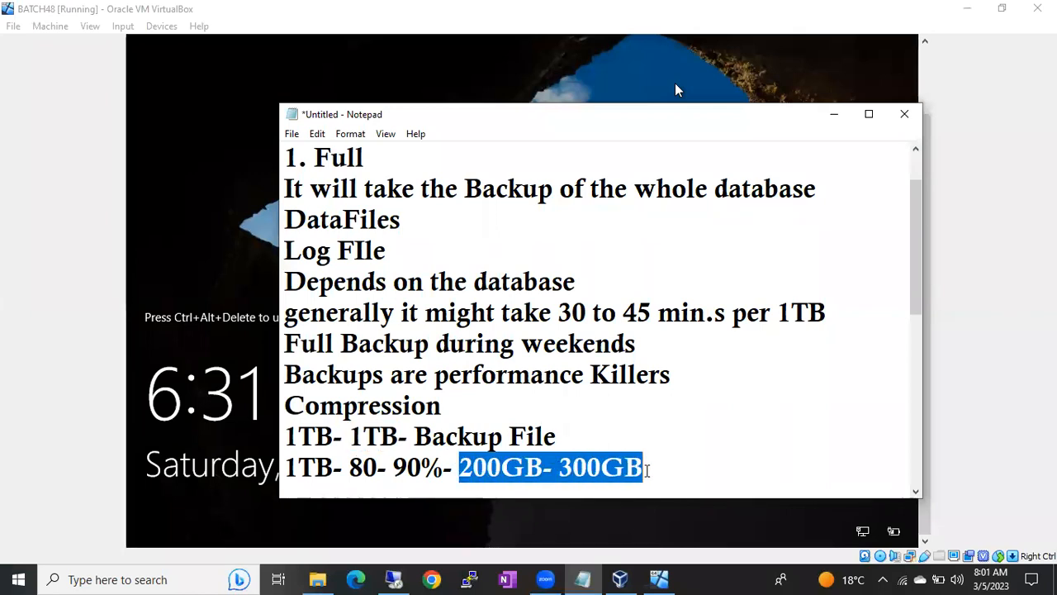
Step: List Time, Storage and Money on separate lines below the sizes line
{"action": "left_click", "coordinate": [648, 470]}
{"action": "key", "text": "Return"}
{"action": "type", "text": "Time"}
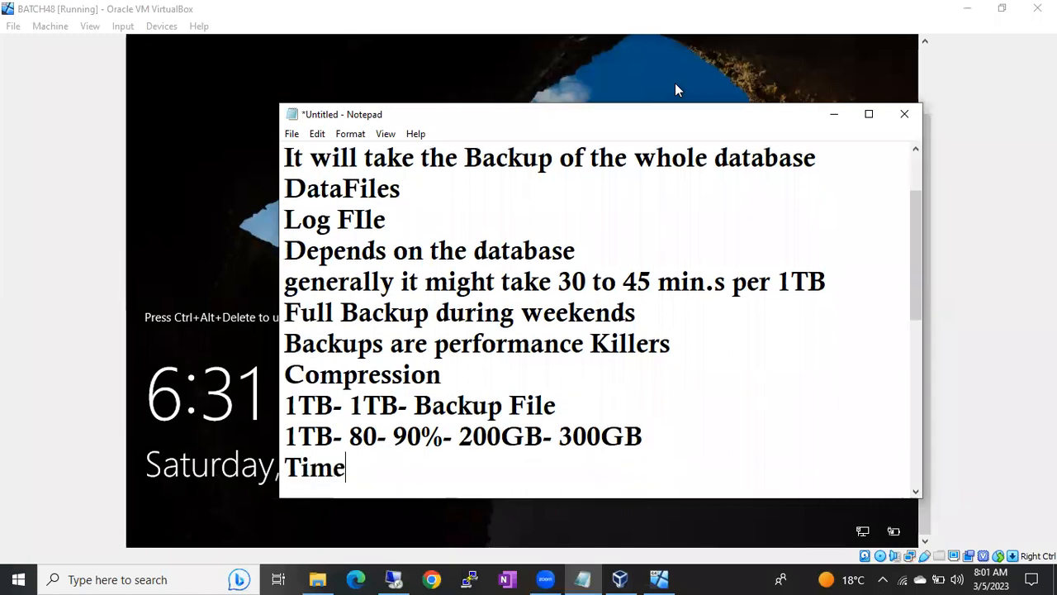
{"action": "key", "text": "Return"}
{"action": "type", "text": "S"}
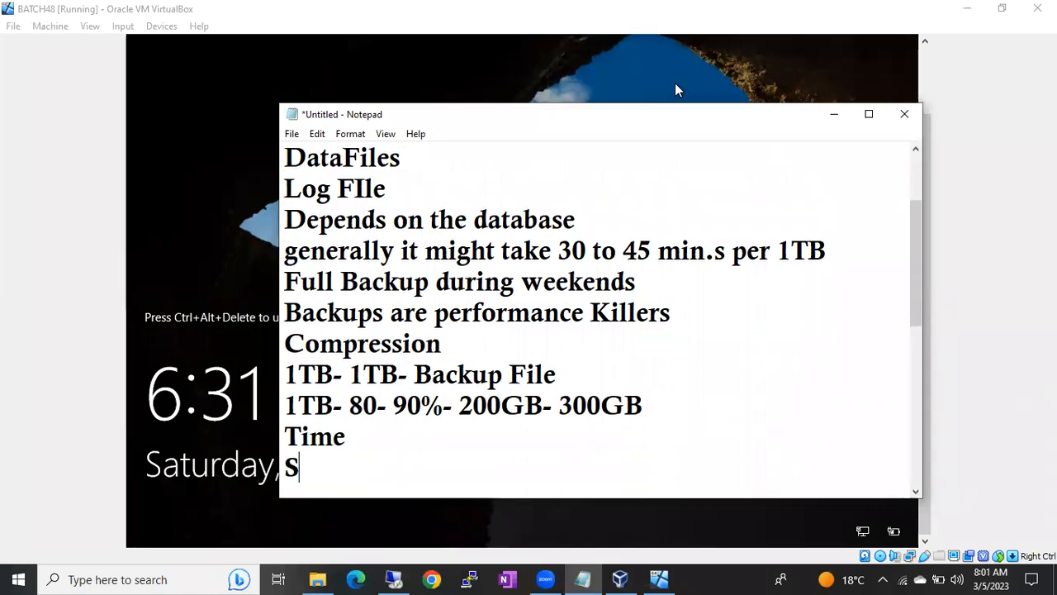
{"action": "type", "text": "torage"}
{"action": "key", "text": "Return"}
{"action": "type", "text": "Money"}
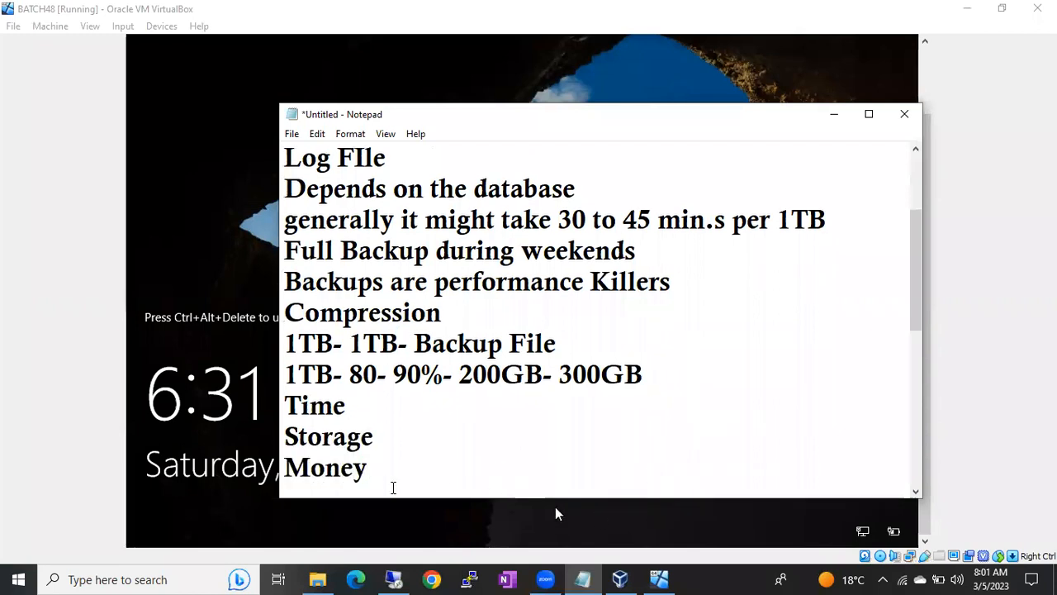
Step: Highlight the benefit lines, the 1TB- and 200GB- 300 values, then return to SSMS
{"action": "left_click_drag", "start_coordinate": [382, 476], "coordinate": [280, 402]}
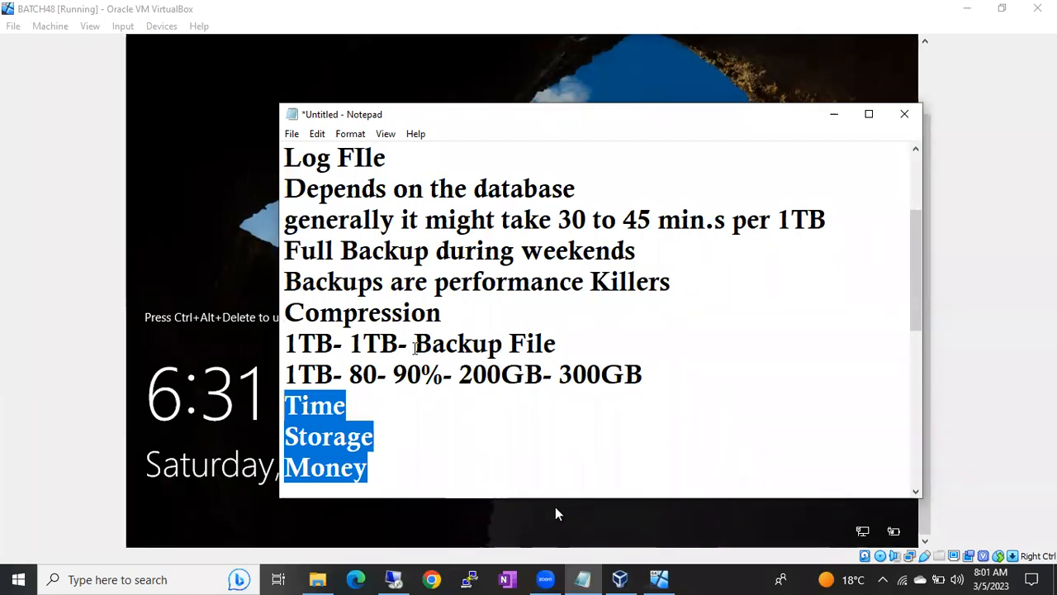
{"action": "left_click_drag", "start_coordinate": [349, 342], "coordinate": [405, 345]}
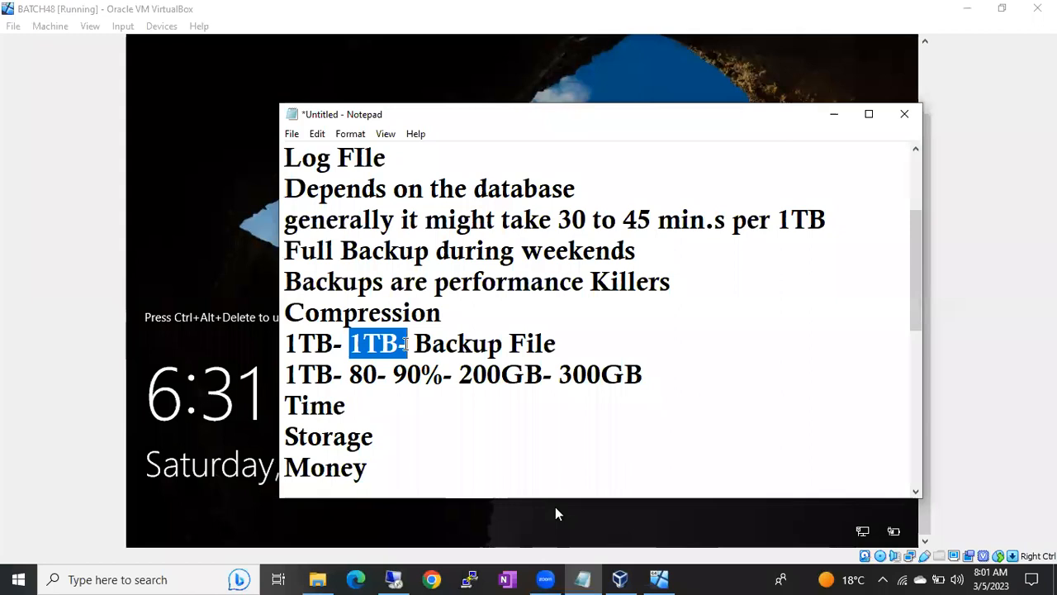
{"action": "left_click", "coordinate": [404, 343]}
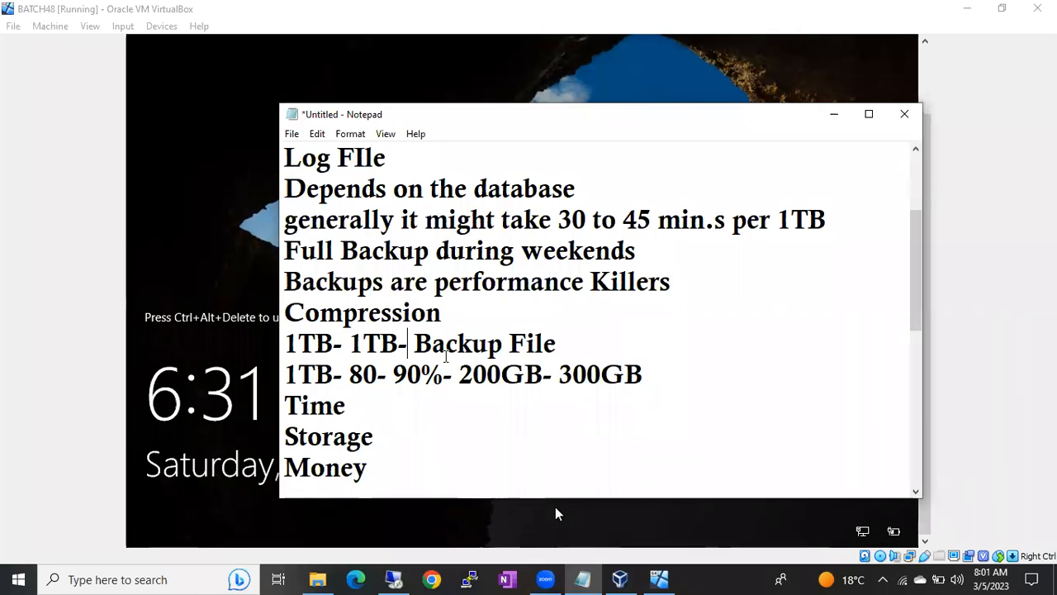
{"action": "left_click", "coordinate": [460, 374]}
{"action": "left_click_drag", "start_coordinate": [460, 374], "coordinate": [607, 372]}
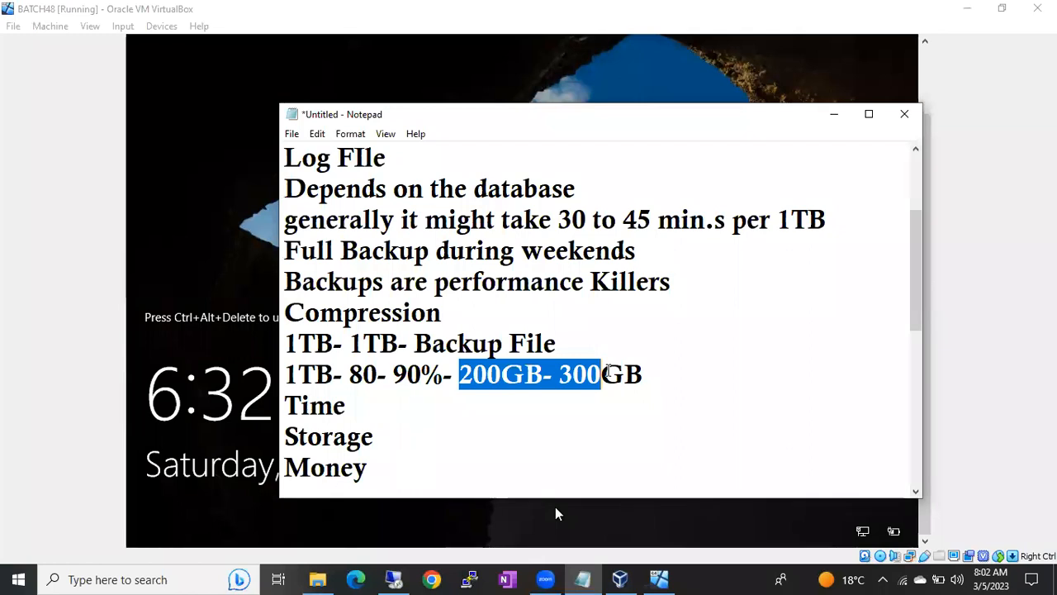
{"action": "left_click", "coordinate": [395, 579]}
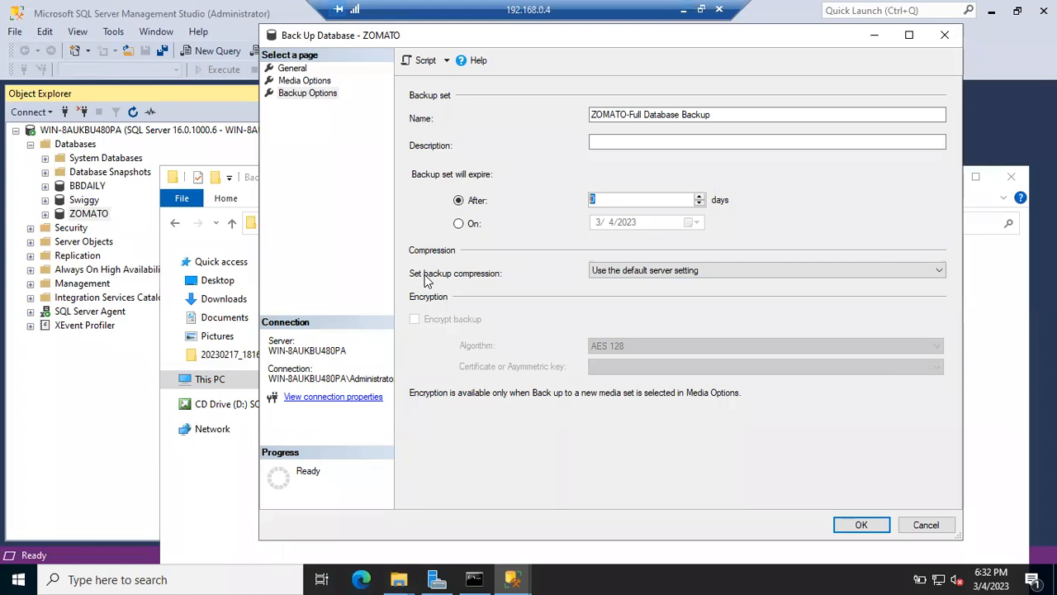
Step: Keep backup compression at 'Use the default server setting'
{"action": "left_click", "coordinate": [620, 275]}
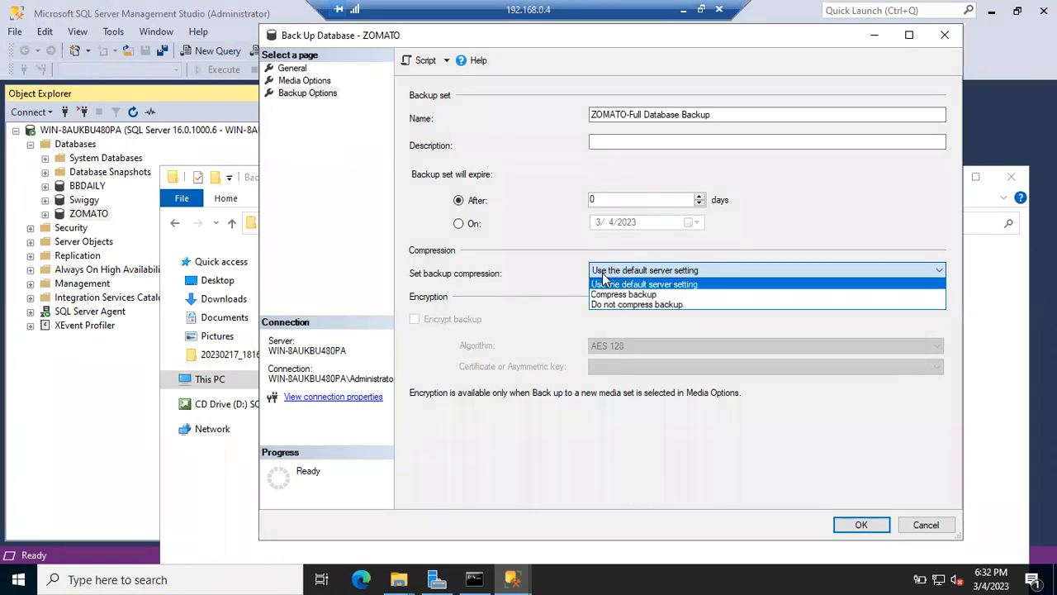
{"action": "left_click", "coordinate": [615, 284]}
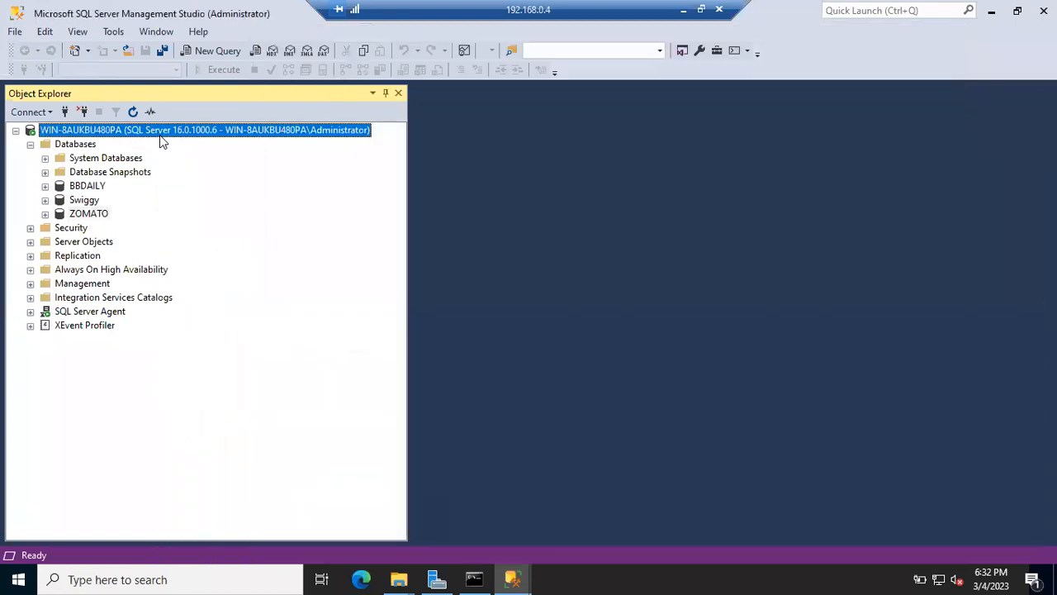
Step: Show the server-wide compress backup default in Server Properties' Database Settings
{"action": "right_click", "coordinate": [162, 142]}
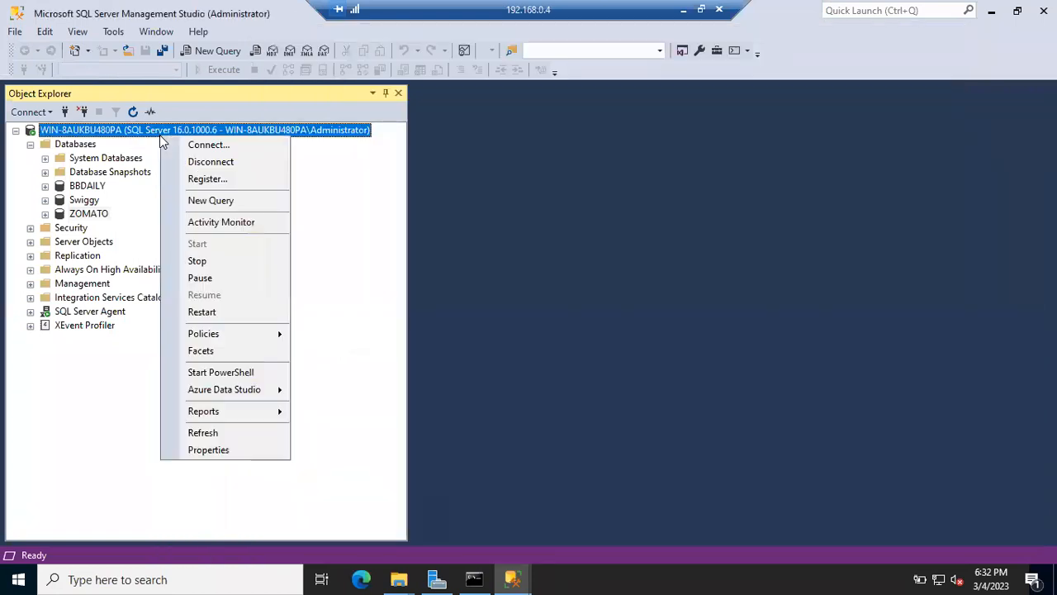
{"action": "left_click", "coordinate": [206, 451]}
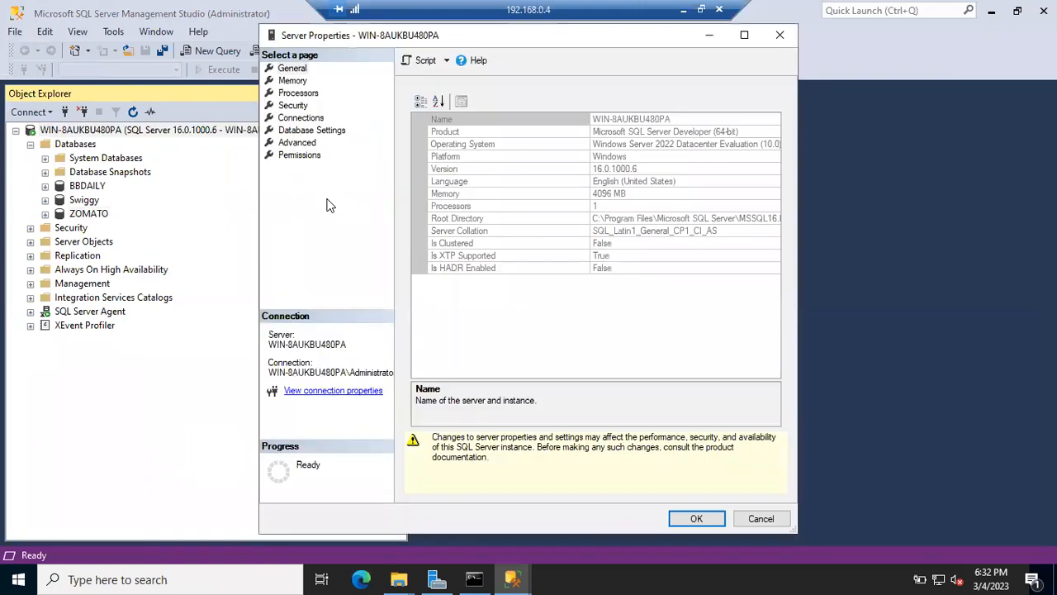
{"action": "left_click", "coordinate": [307, 129]}
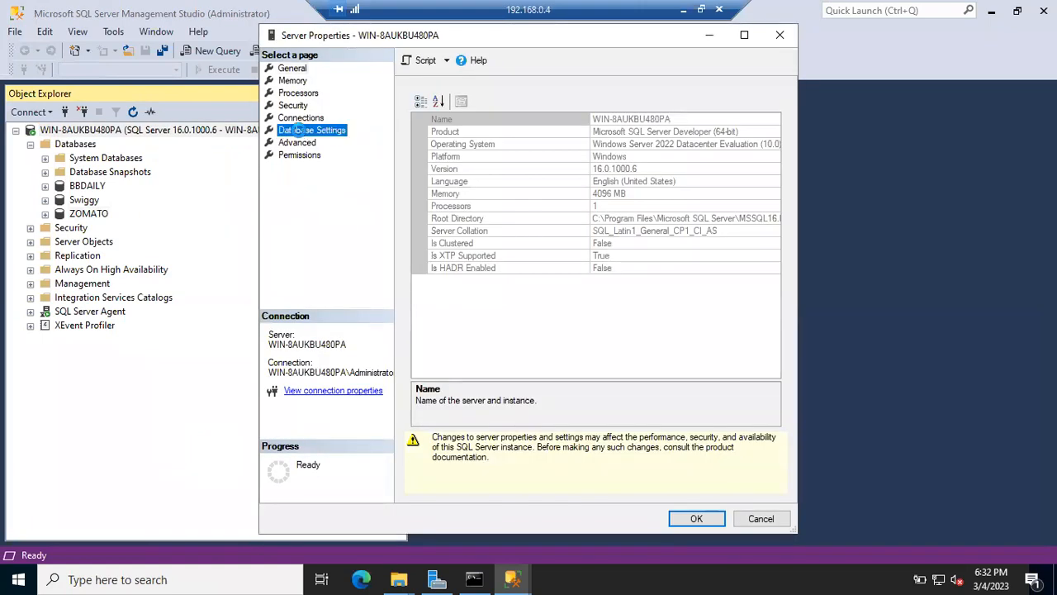
{"action": "left_click", "coordinate": [416, 278]}
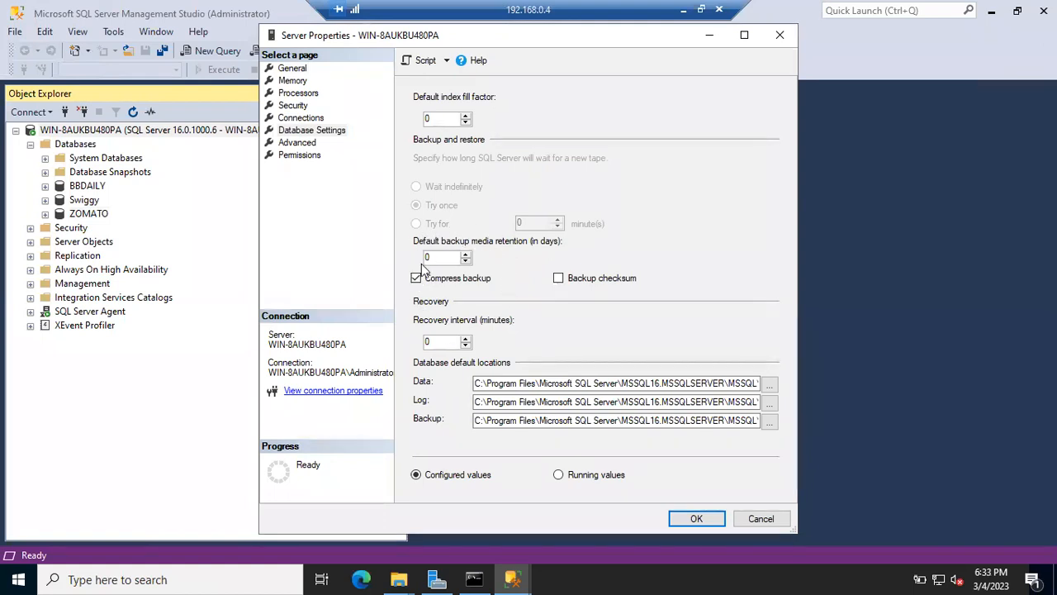
Step: Bring the 'Back Up Database - ZOMATO' window back in front of Server Properties
{"action": "left_click", "coordinate": [512, 579]}
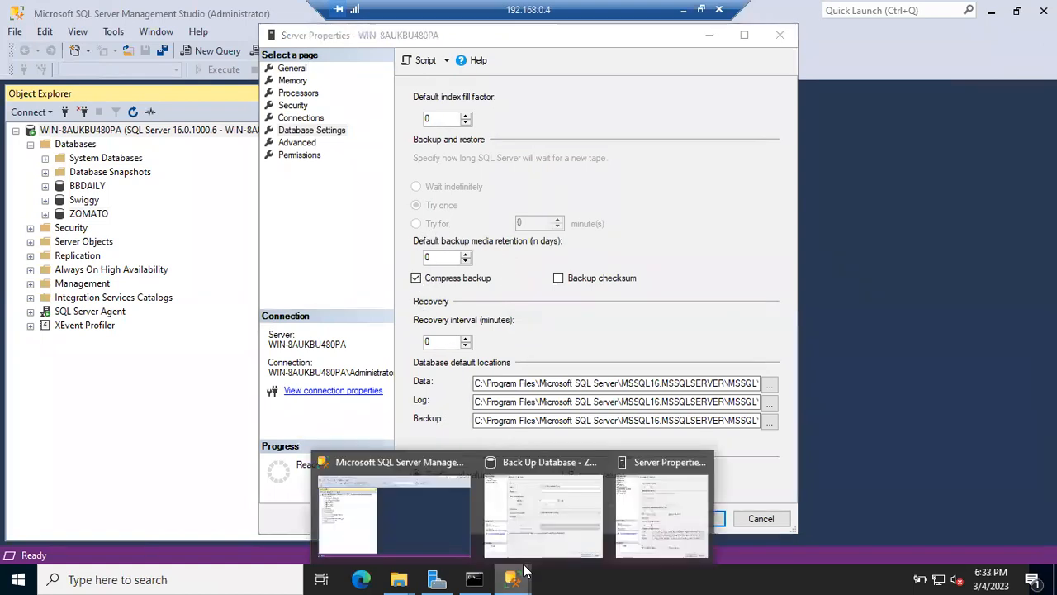
{"action": "left_click", "coordinate": [628, 520]}
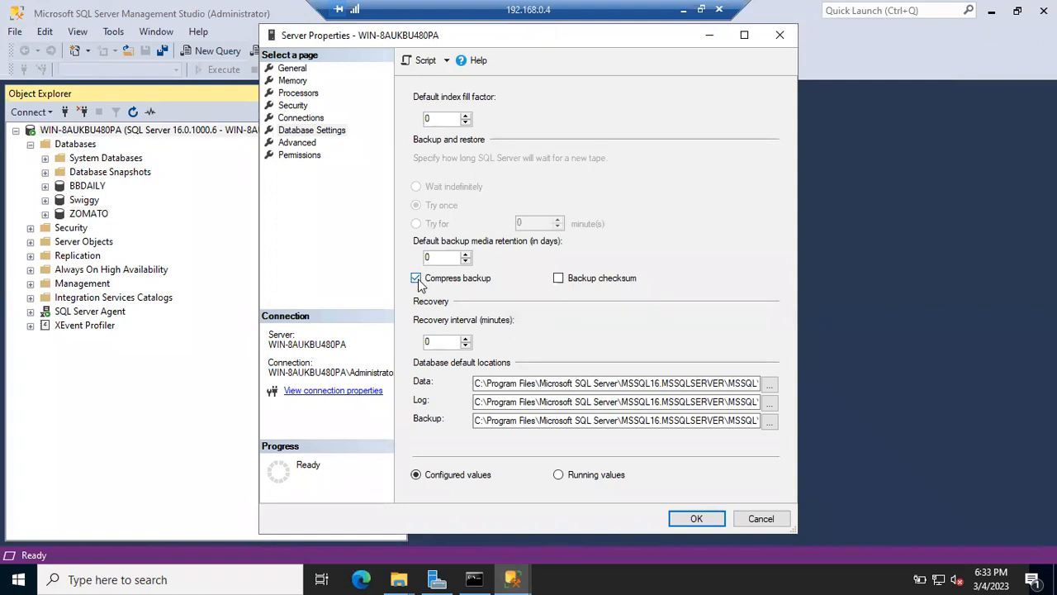
{"action": "left_click", "coordinate": [512, 579]}
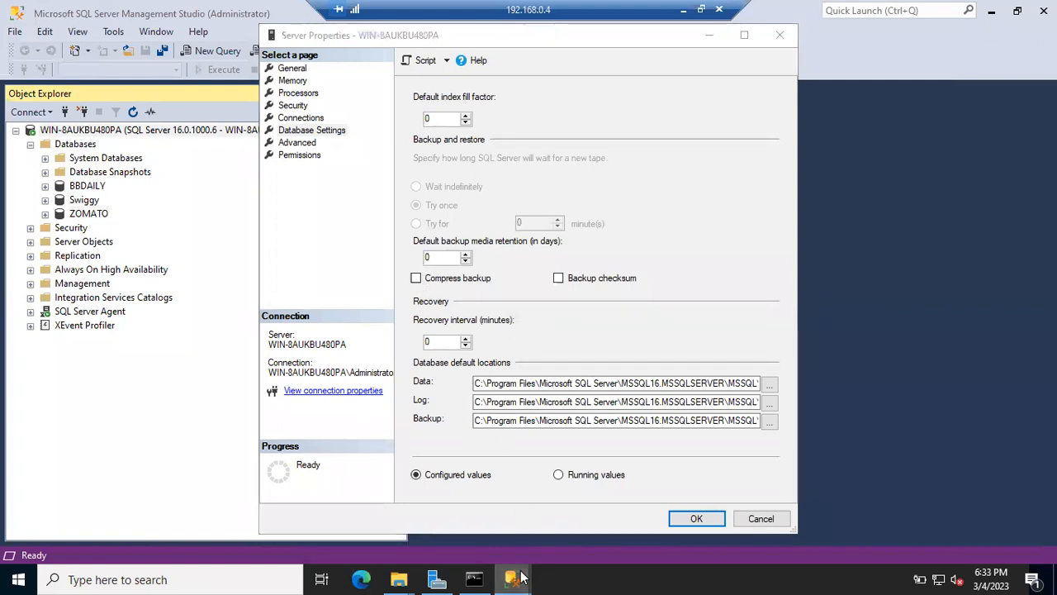
{"action": "left_click", "coordinate": [533, 519]}
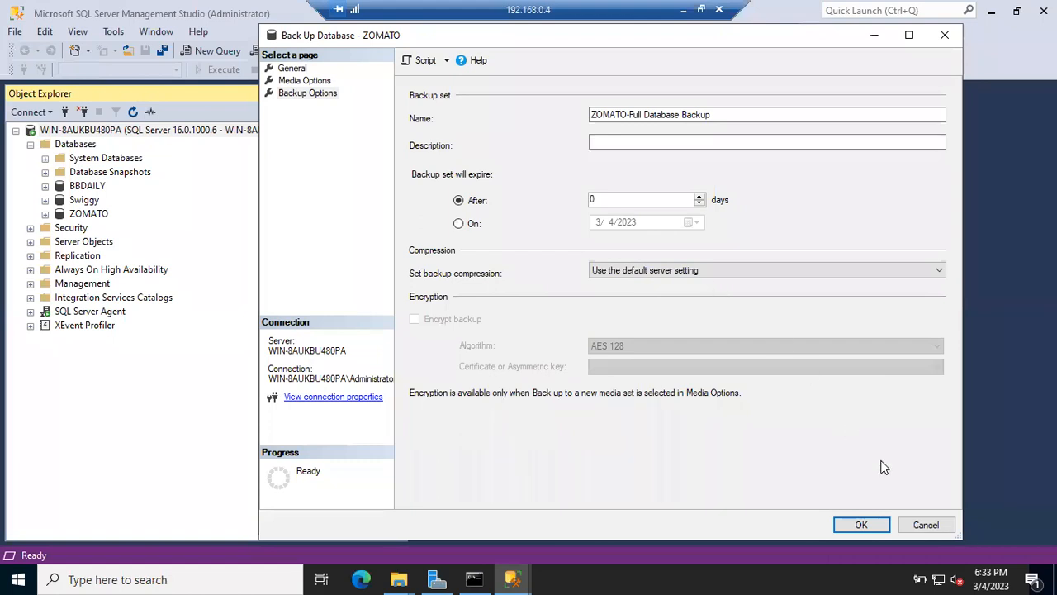
Step: Return to the Server Properties window and cancel it without saving any changes
{"action": "left_click", "coordinate": [534, 568]}
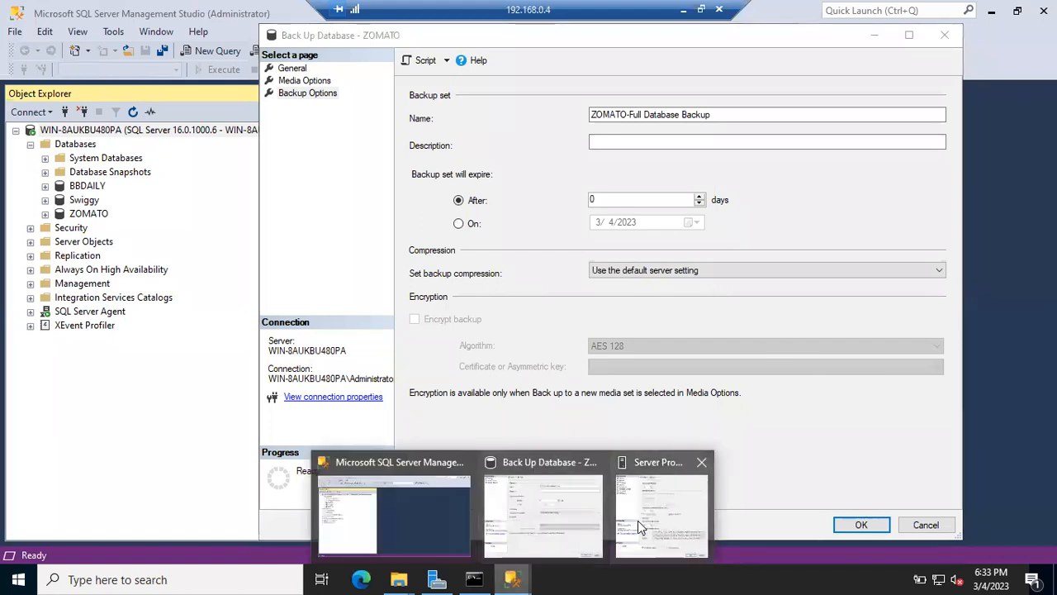
{"action": "left_click", "coordinate": [644, 523]}
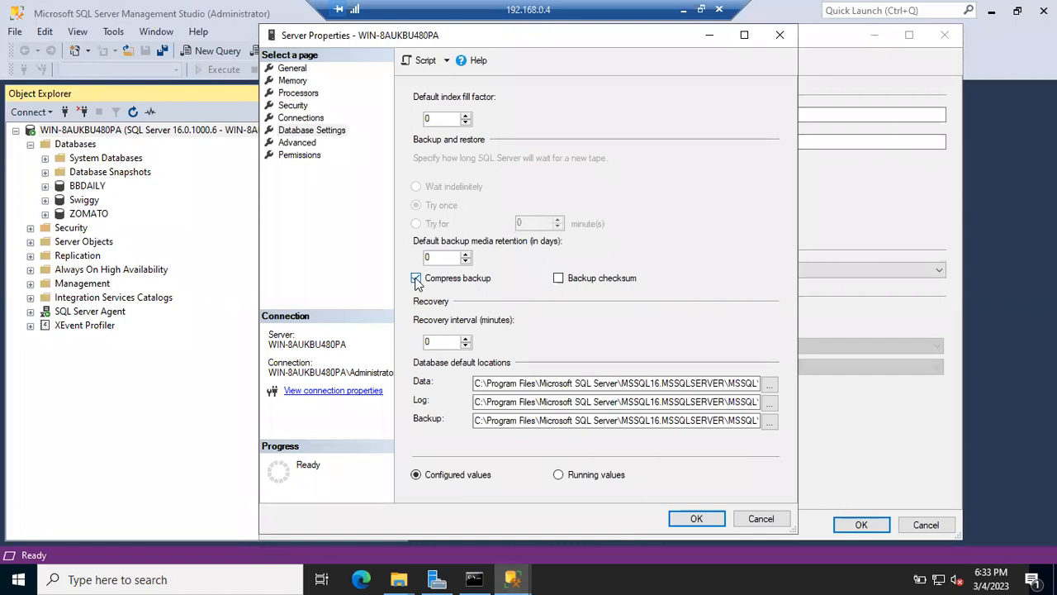
{"action": "left_click", "coordinate": [755, 518]}
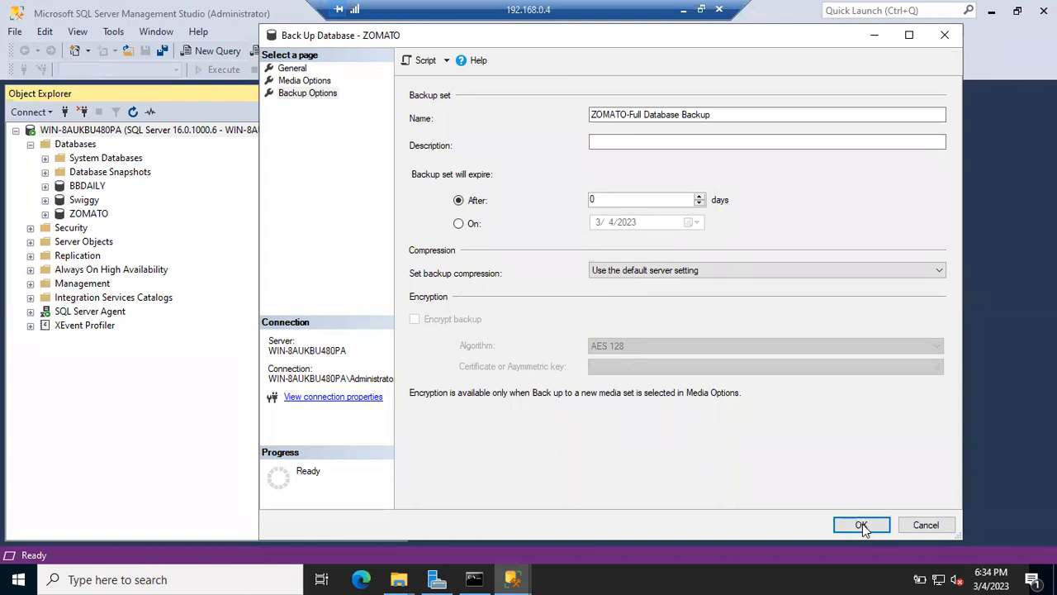
Step: Script the ZOMATO backup into SQLQuery1.sql, breaking DISK and WITH NOFORMAT onto separate lines
{"action": "left_click", "coordinate": [422, 62]}
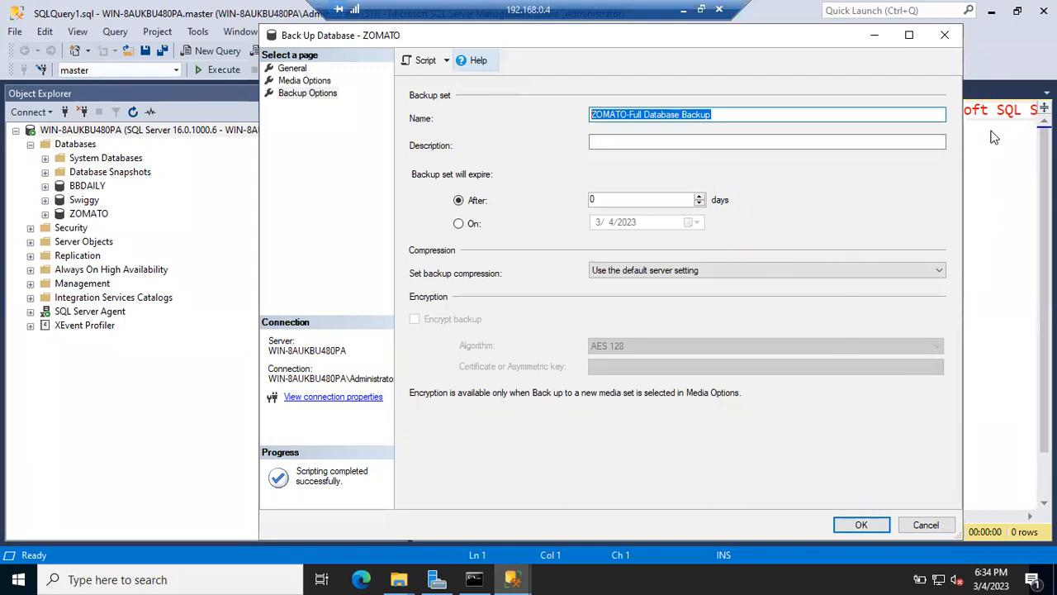
{"action": "key", "text": "Escape"}
{"action": "left_click", "coordinate": [696, 109]}
{"action": "key", "text": "Return"}
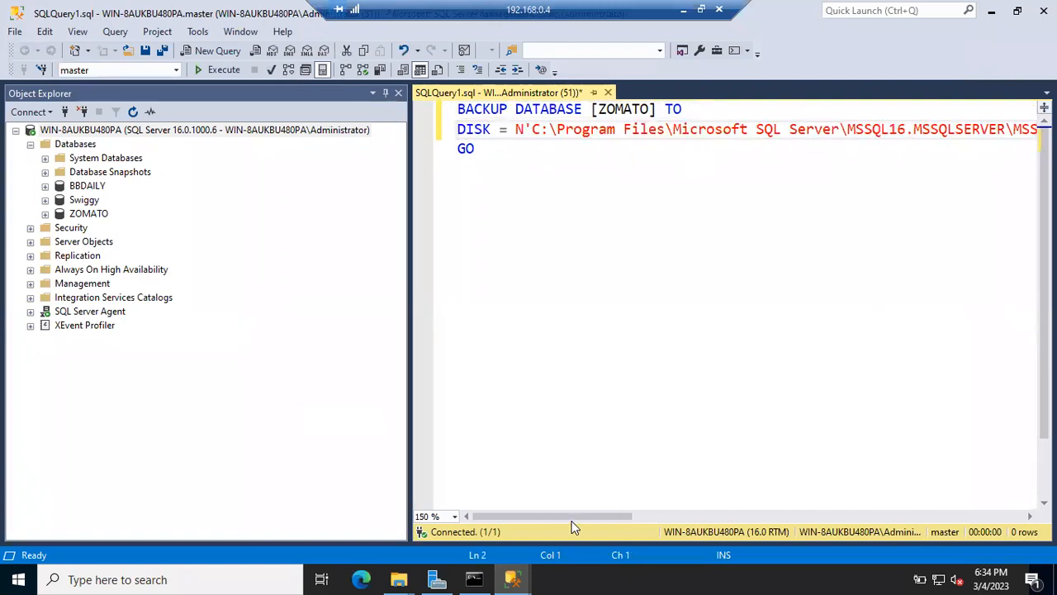
{"action": "left_click_drag", "start_coordinate": [569, 517], "coordinate": [701, 501]}
{"action": "left_click", "coordinate": [948, 128]}
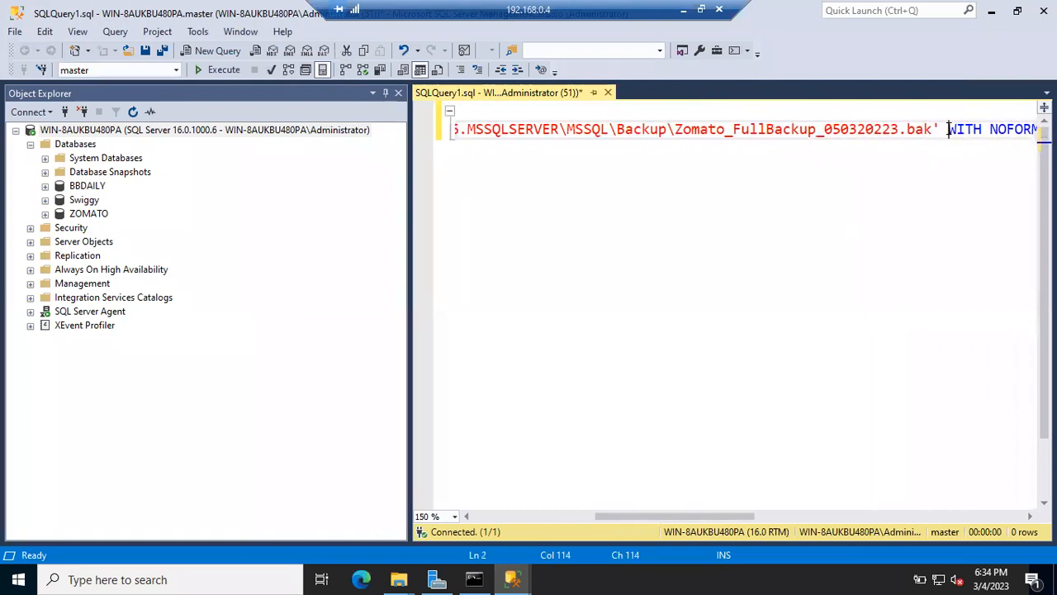
{"action": "key", "text": "Return"}
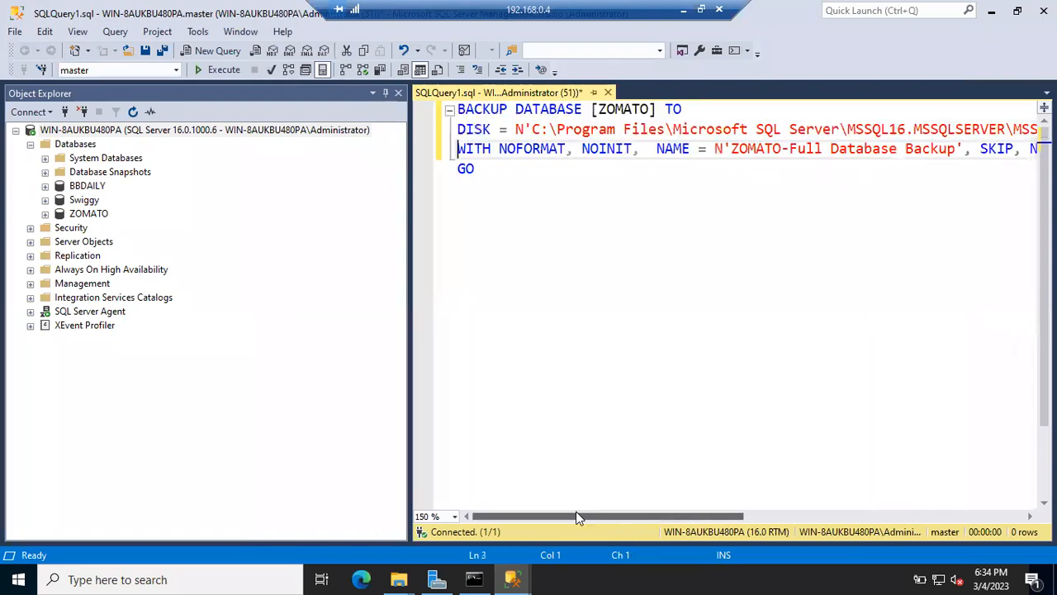
{"action": "left_click_drag", "start_coordinate": [580, 518], "coordinate": [481, 503]}
{"action": "mouse_move", "coordinate": [512, 575]}
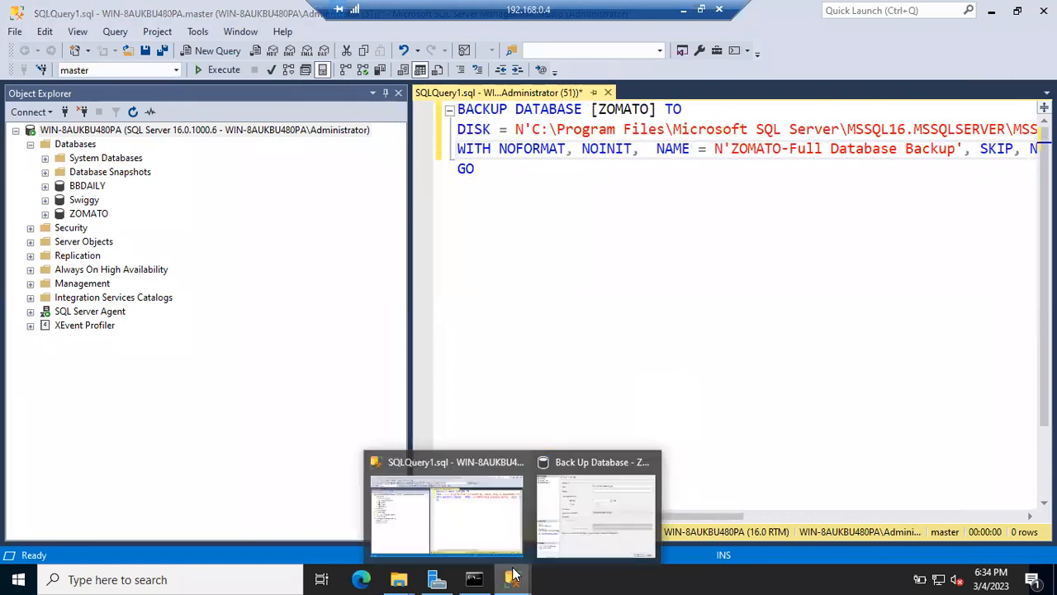
{"action": "left_click", "coordinate": [585, 510]}
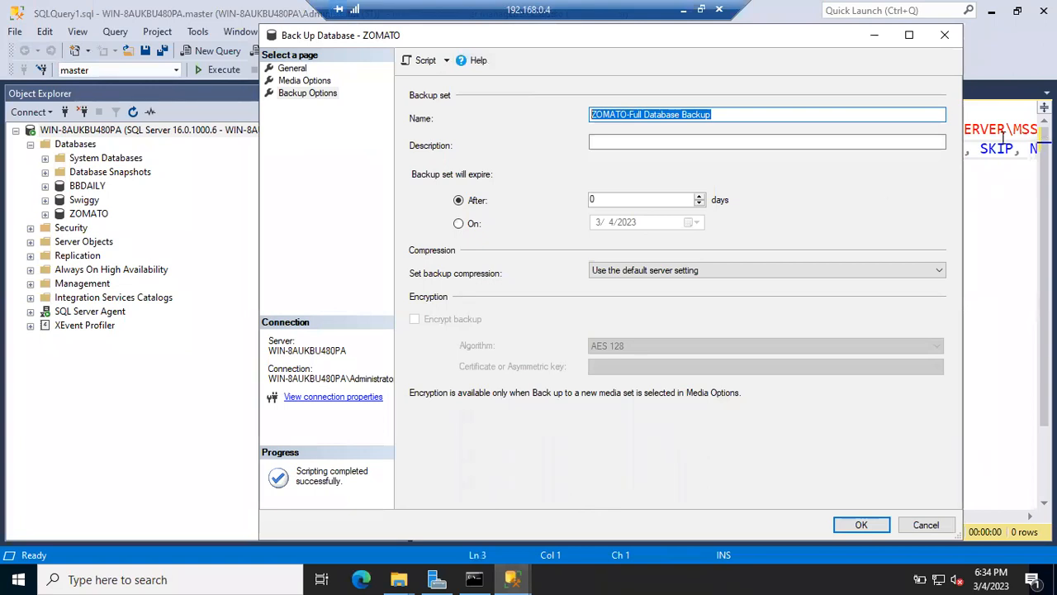
Step: Run the ZOMATO full backup and acknowledge the completed-successfully message
{"action": "left_click", "coordinate": [859, 525]}
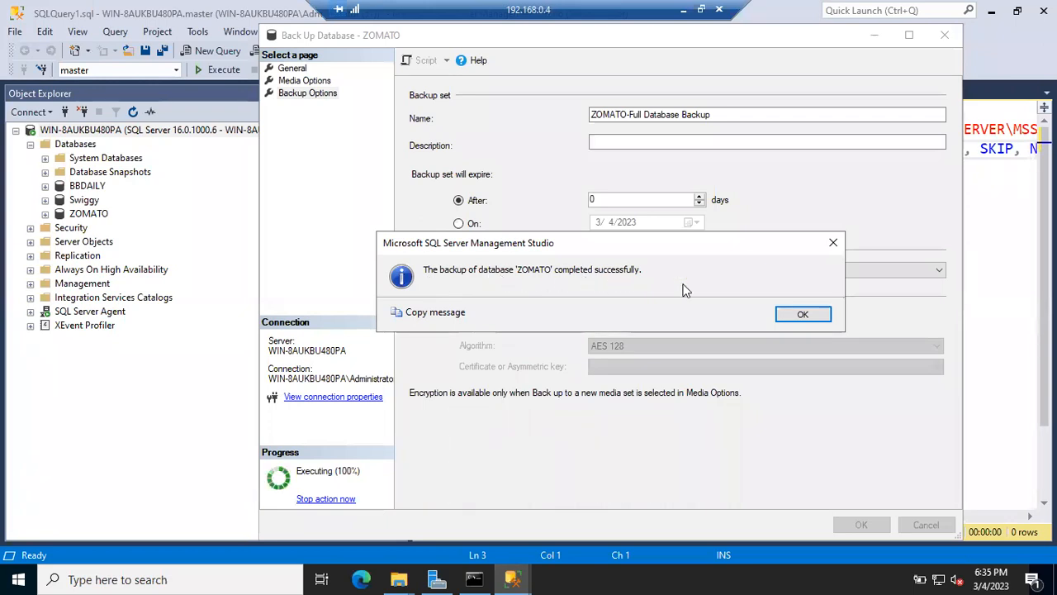
{"action": "left_click", "coordinate": [798, 315]}
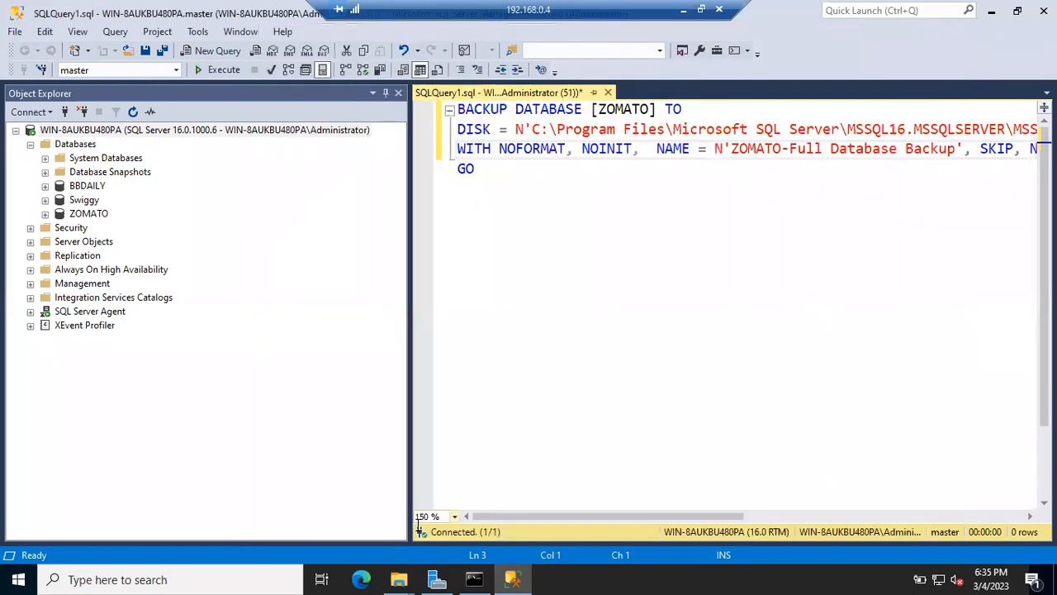
Step: Select the new 4,953 KB Zomato_FullBackup_050320223.bak in the Backup folder, then minimize Explorer
{"action": "mouse_move", "coordinate": [406, 578]}
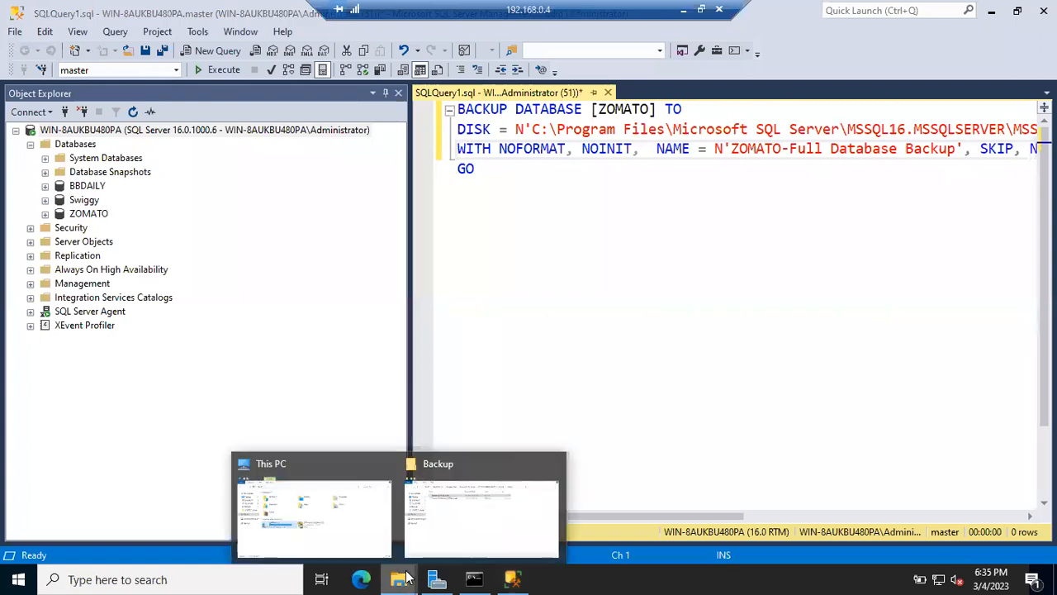
{"action": "left_click", "coordinate": [465, 527]}
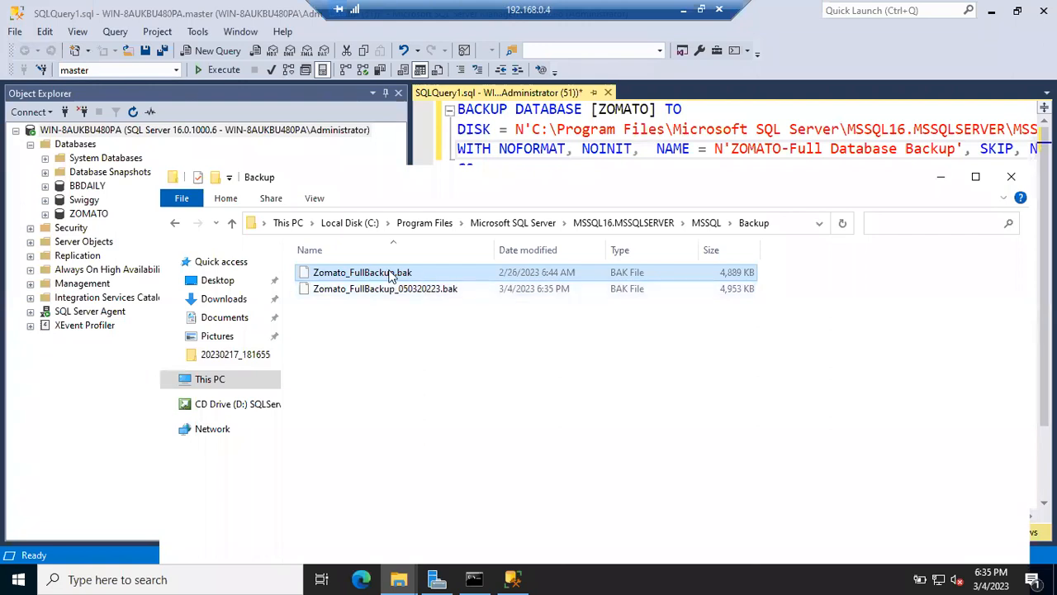
{"action": "left_click", "coordinate": [432, 288]}
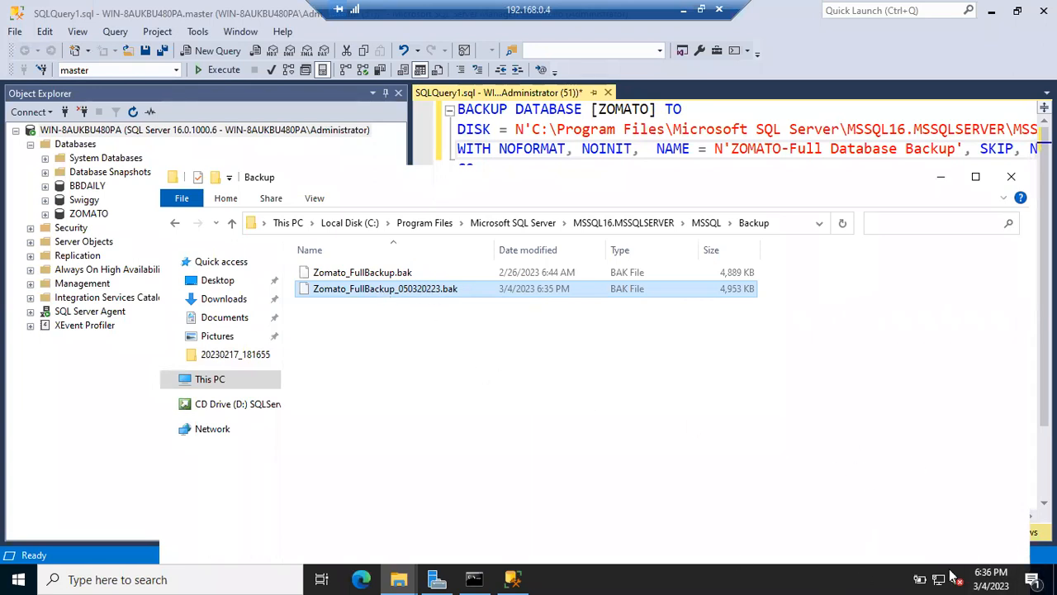
{"action": "left_click", "coordinate": [940, 176]}
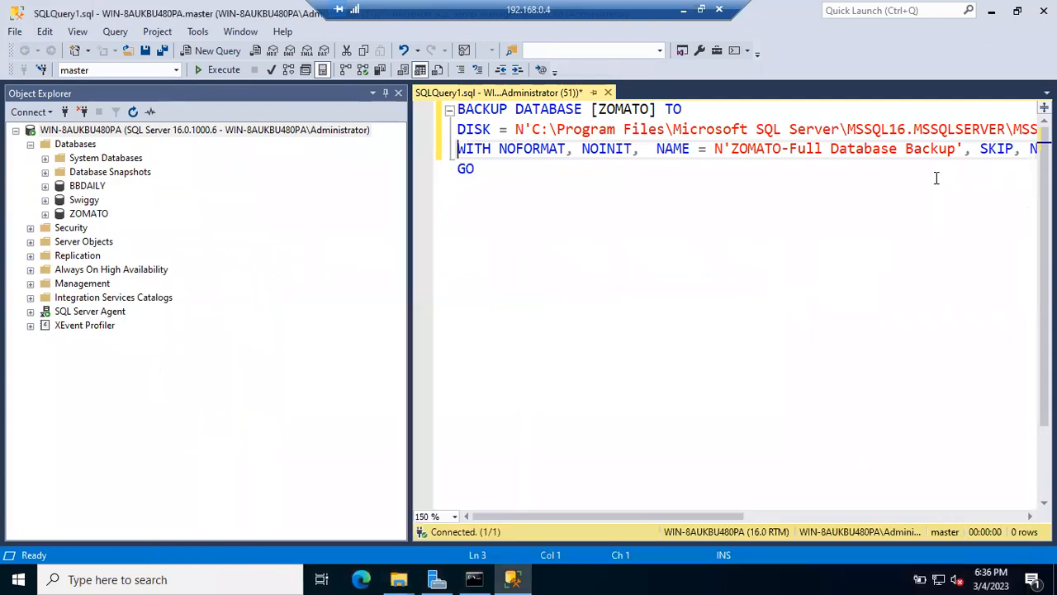
Step: Open the Back Up Database dialog for ZOMATO via Tasks > Back Up
{"action": "right_click", "coordinate": [95, 214]}
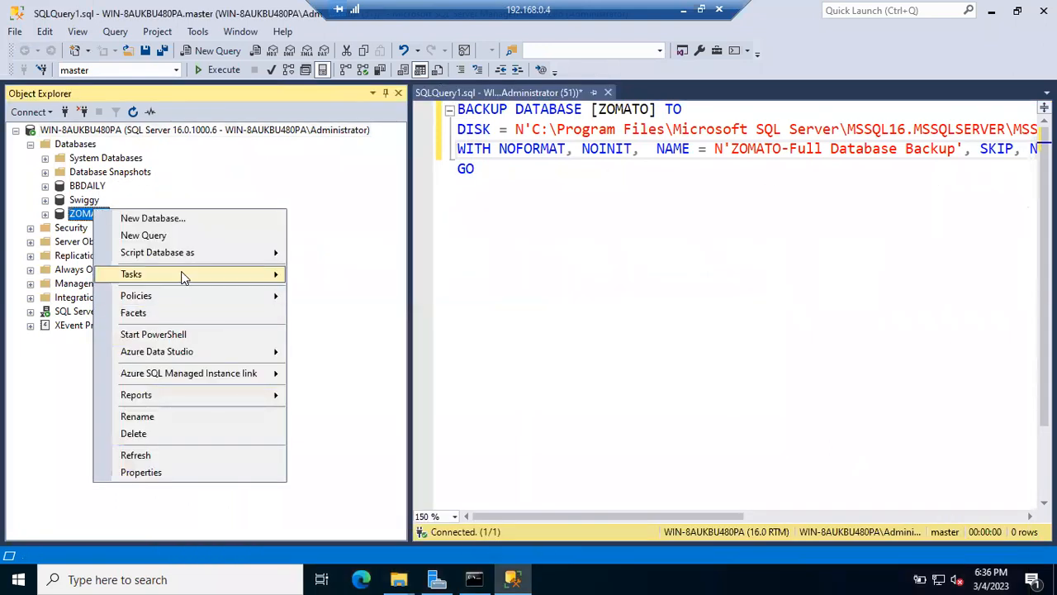
{"action": "mouse_move", "coordinate": [181, 272]}
{"action": "left_click", "coordinate": [393, 218]}
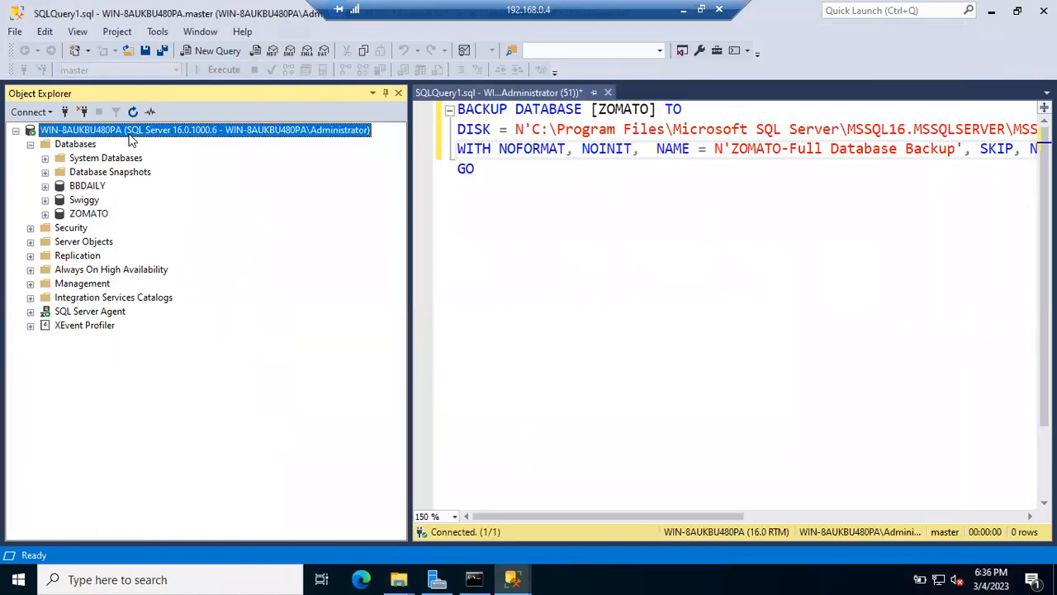
Step: Turn on Compress backup in the server's Database Settings, then return to the ZOMATO backup dialog
{"action": "right_click", "coordinate": [131, 135]}
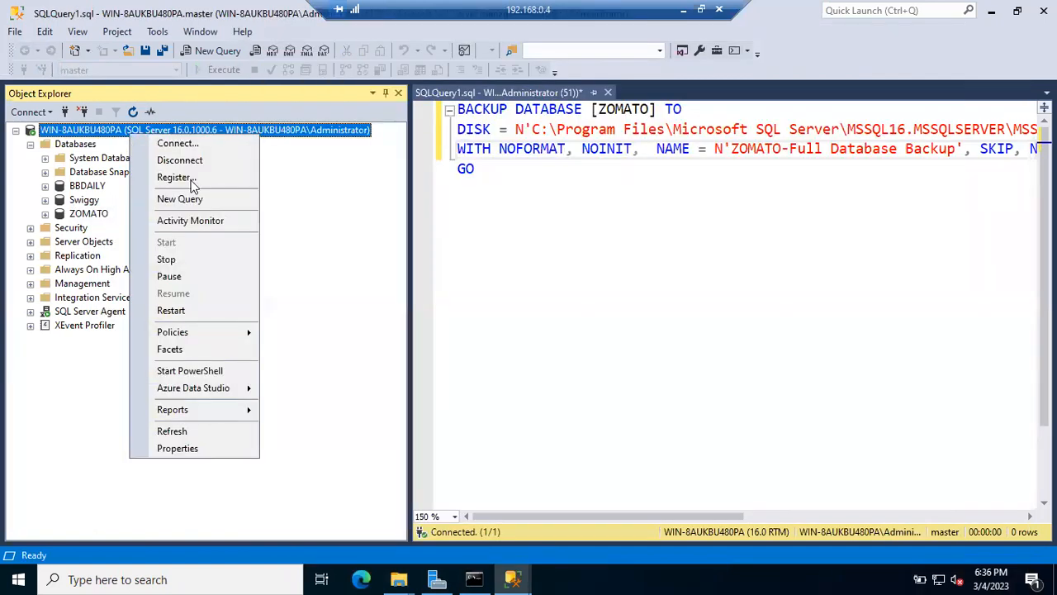
{"action": "left_click", "coordinate": [159, 452]}
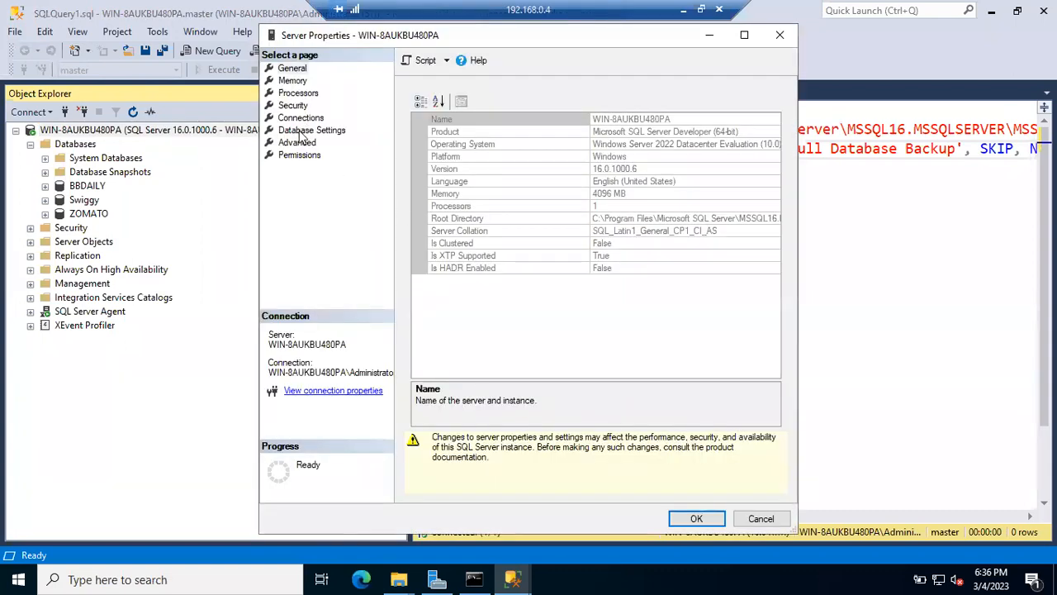
{"action": "left_click", "coordinate": [302, 132]}
{"action": "left_click", "coordinate": [416, 278]}
{"action": "left_click", "coordinate": [686, 519]}
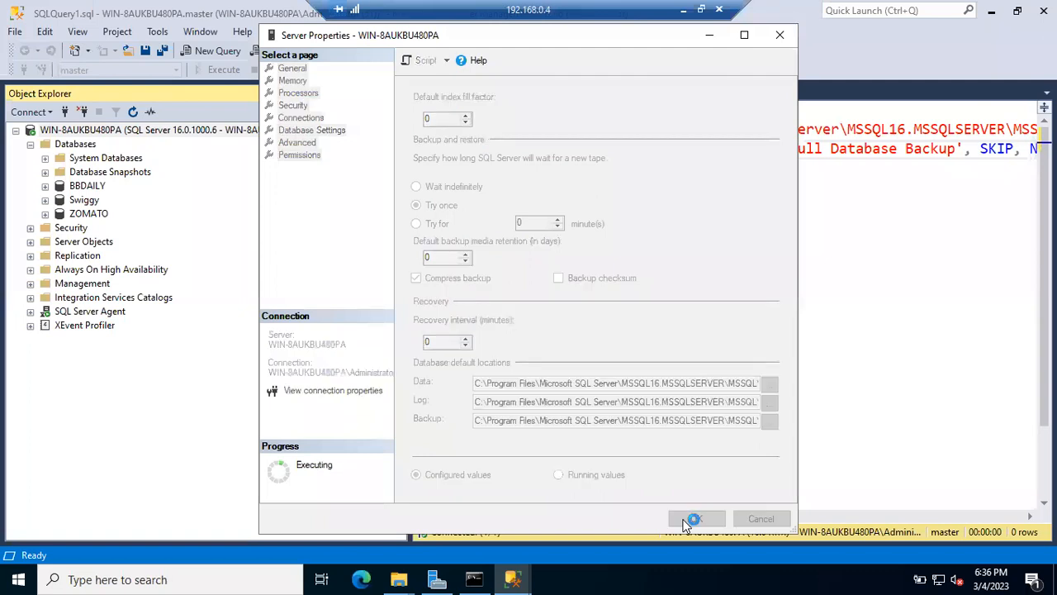
{"action": "mouse_move", "coordinate": [513, 579]}
{"action": "left_click", "coordinate": [592, 531]}
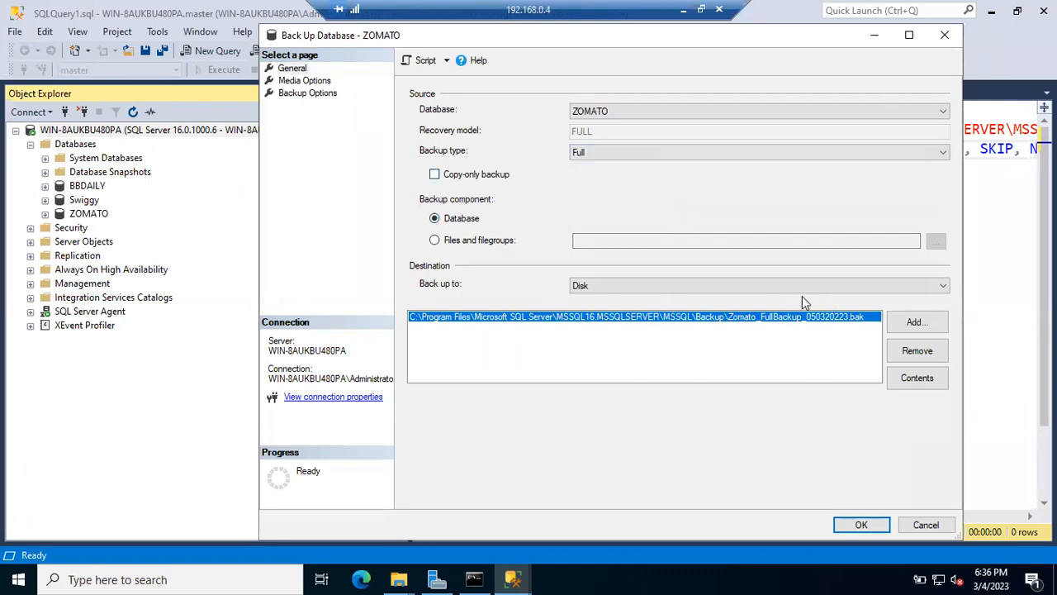
Step: Replace the old destination with a new file, Zomato_FullBackup_05032023_080700.bak, in the MSSQL Backup folder
{"action": "left_click", "coordinate": [917, 353]}
{"action": "left_click", "coordinate": [917, 323]}
{"action": "left_click", "coordinate": [657, 289]}
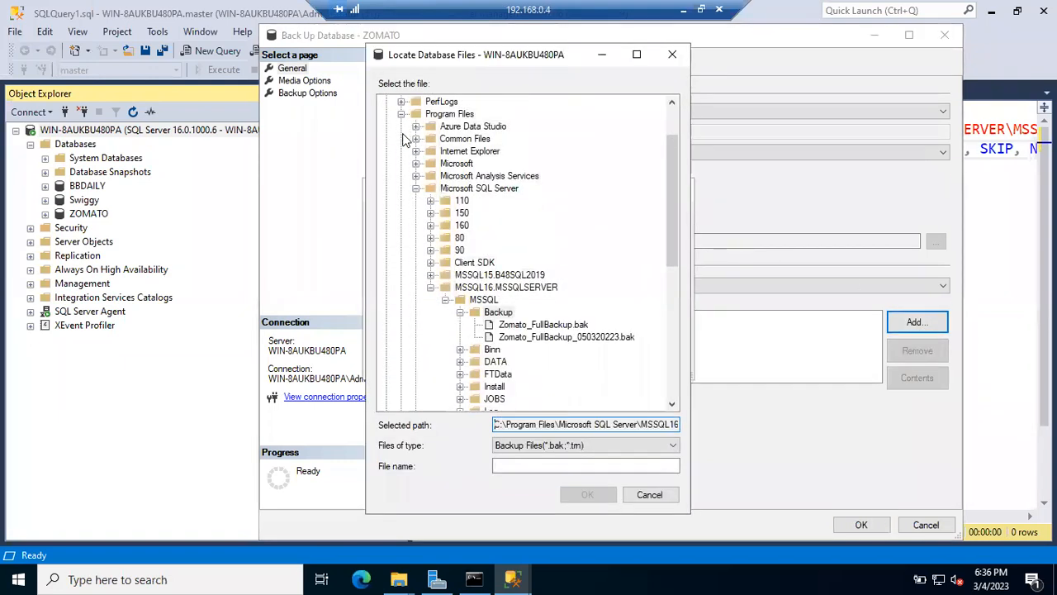
{"action": "left_click", "coordinate": [496, 314]}
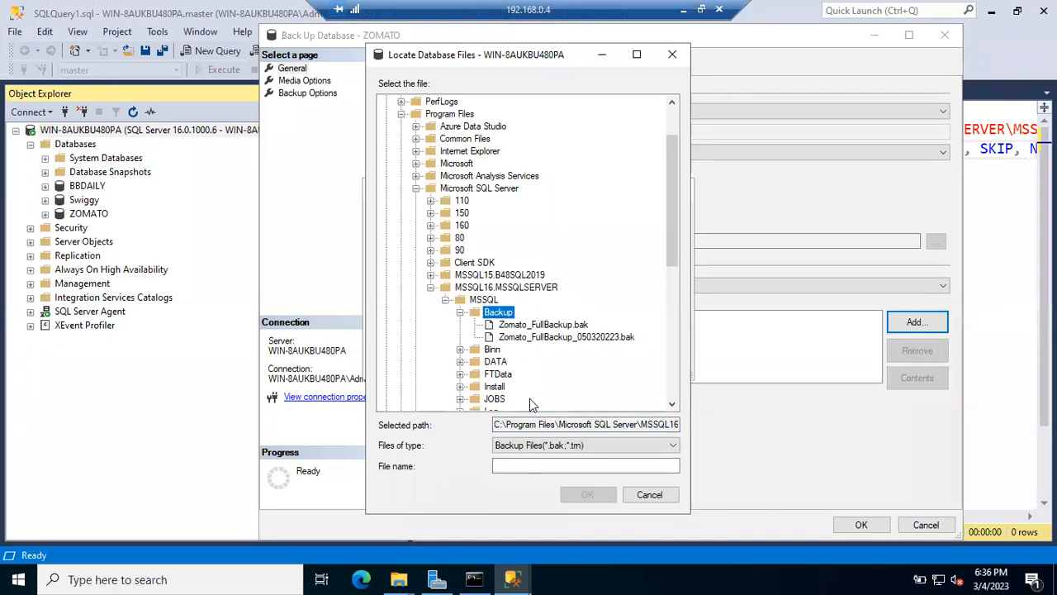
{"action": "left_click", "coordinate": [517, 466]}
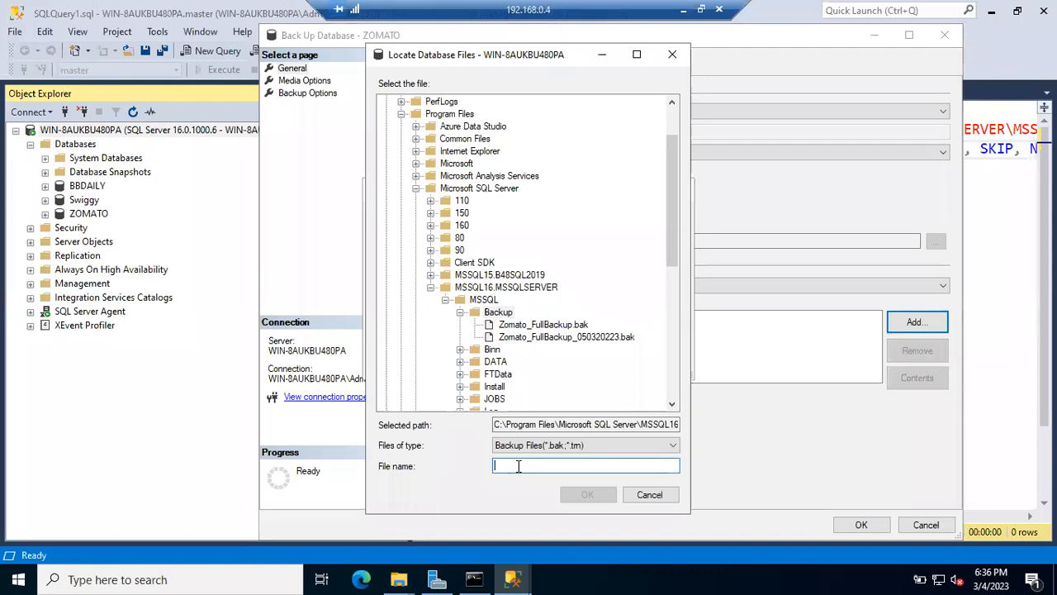
{"action": "type", "text": "Zomato_Full"}
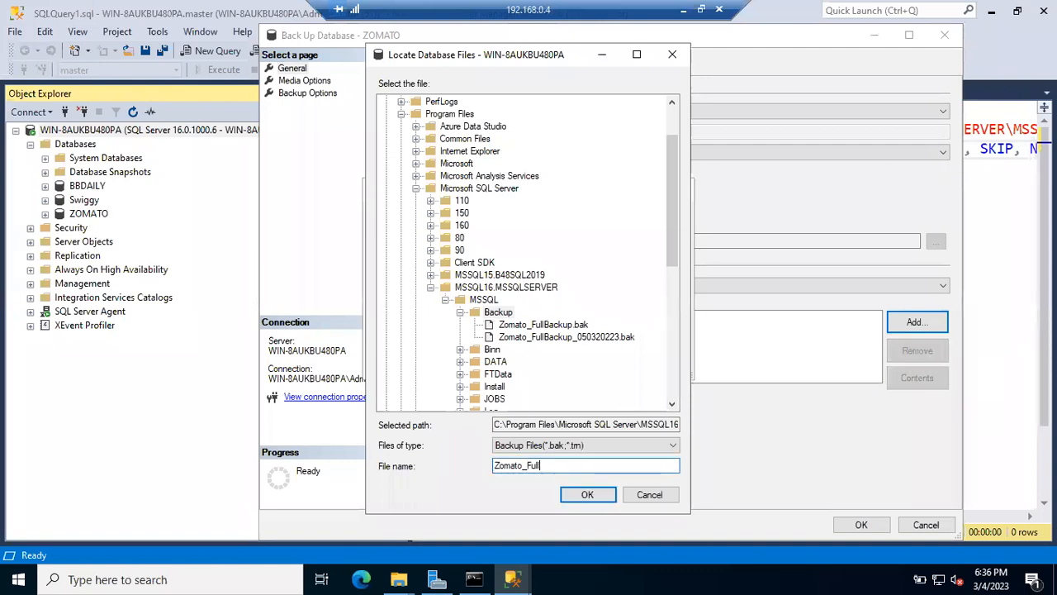
{"action": "type", "text": "Backup_05032022"}
{"action": "key", "text": "BackSpace"}
{"action": "key", "text": "BackSpace"}
{"action": "key", "text": "BackSpace"}
{"action": "key", "text": "BackSpace"}
{"action": "type", "text": "202"}
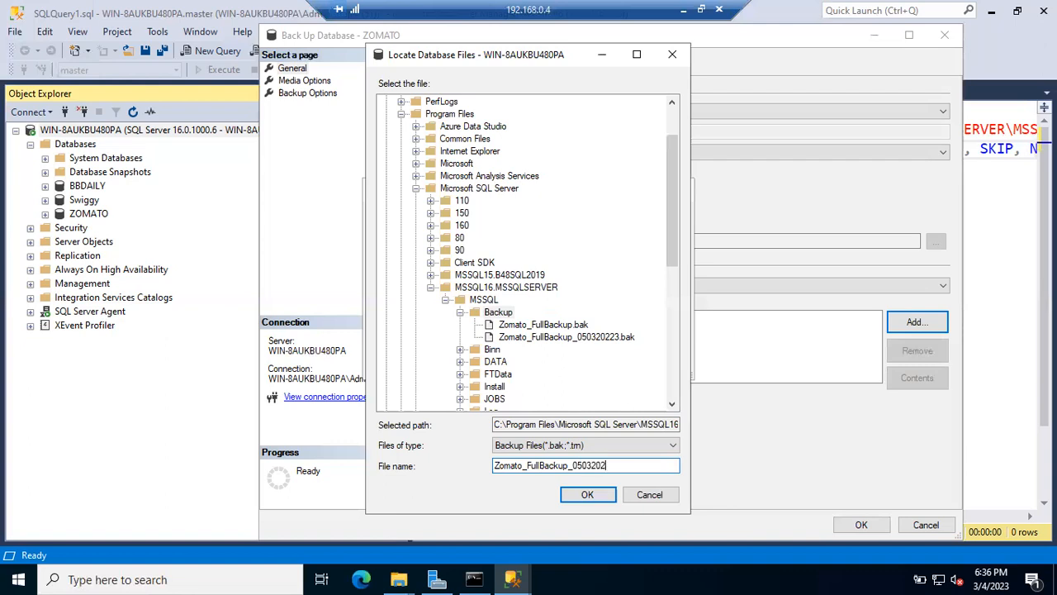
{"action": "type", "text": "3_"}
{"action": "type", "text": "080700"}
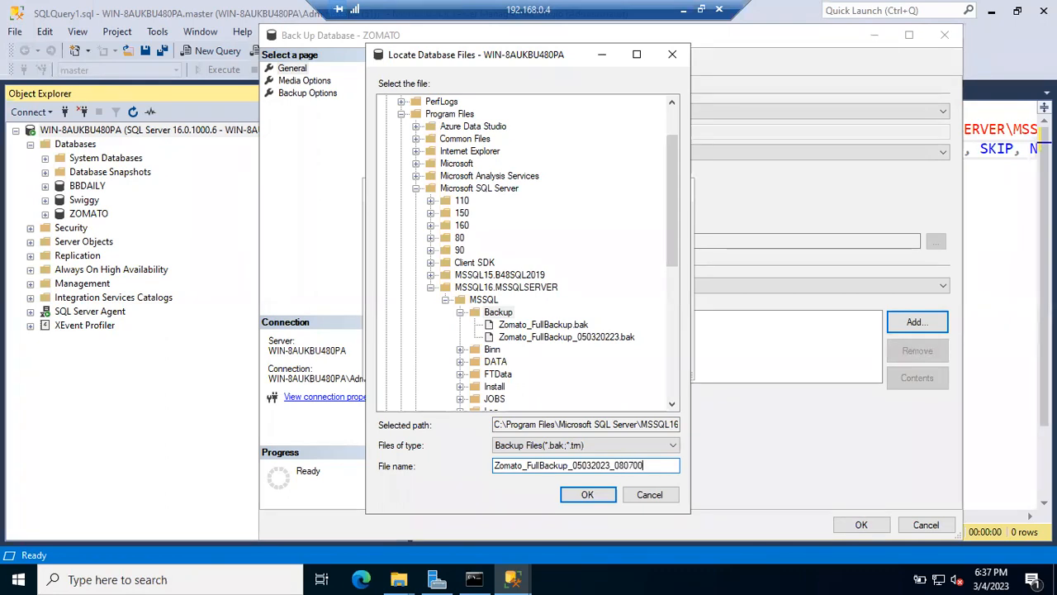
{"action": "type", "text": ".bak"}
{"action": "left_click", "coordinate": [601, 495]}
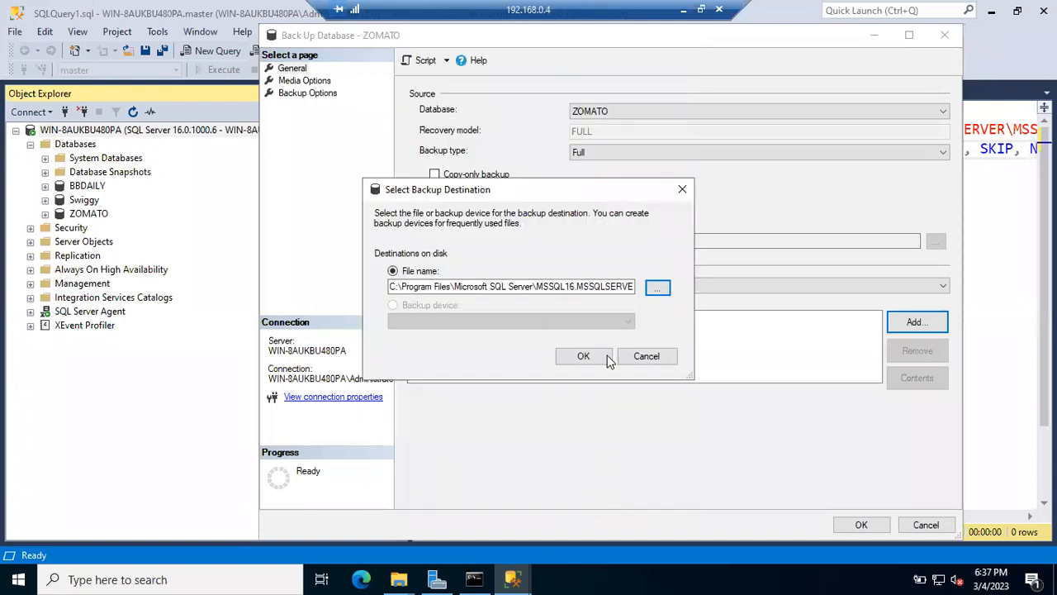
Step: Confirm the 080700 destination, review Media and Backup Options, and run the backup successfully
{"action": "left_click", "coordinate": [583, 356]}
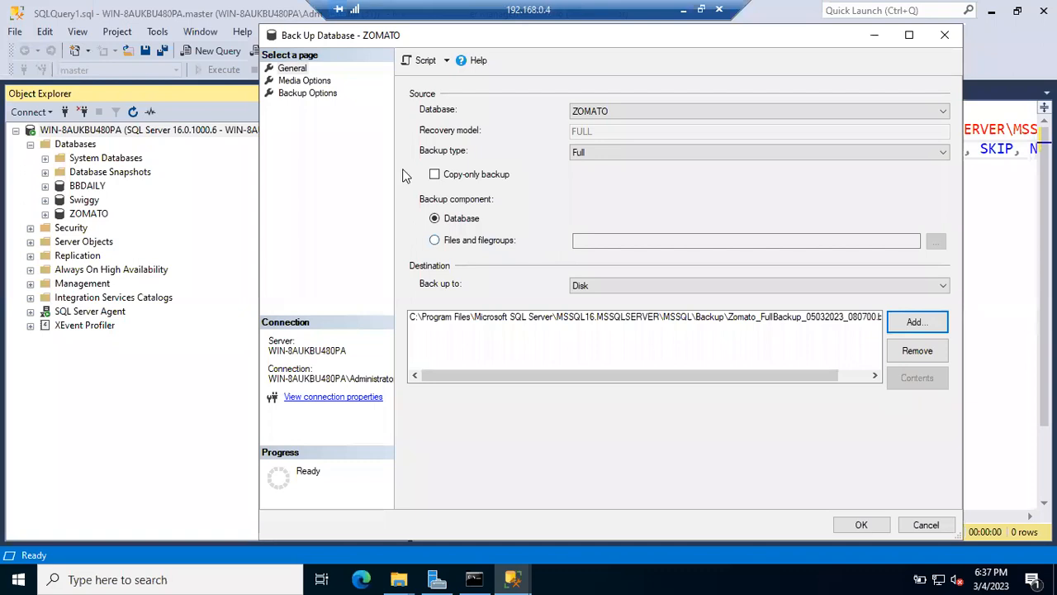
{"action": "left_click", "coordinate": [307, 81]}
{"action": "left_click", "coordinate": [307, 93]}
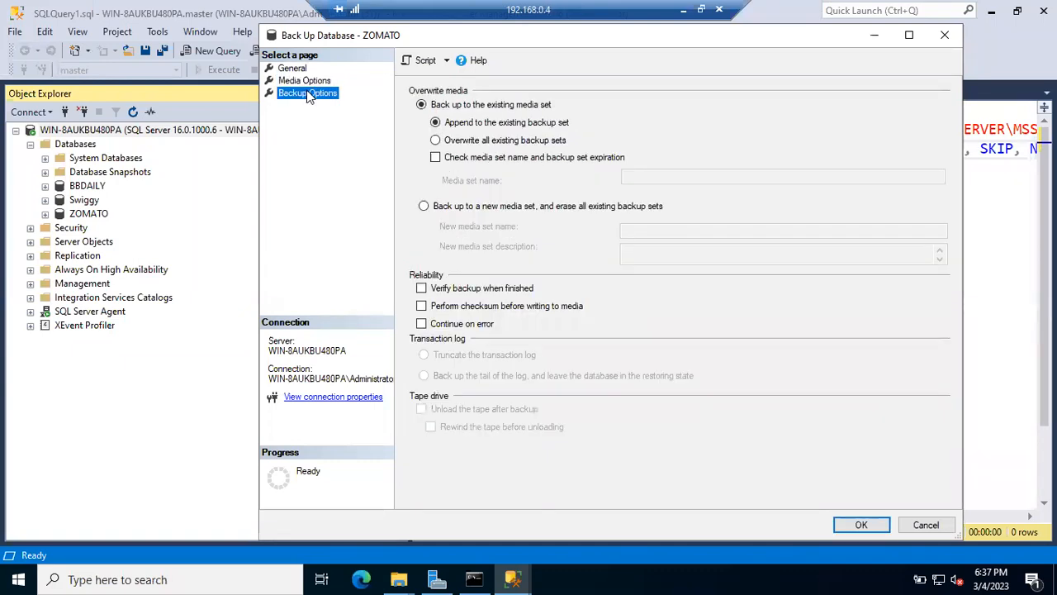
{"action": "left_click", "coordinate": [304, 81]}
{"action": "left_click", "coordinate": [293, 69]}
{"action": "left_click", "coordinate": [850, 529]}
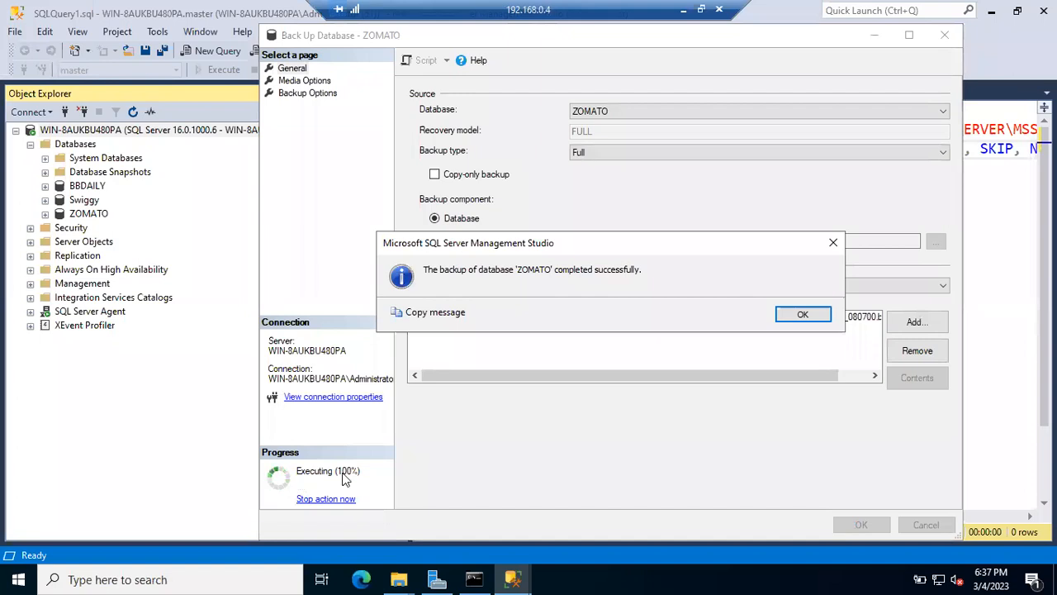
{"action": "left_click", "coordinate": [793, 314]}
{"action": "left_click", "coordinate": [398, 579]}
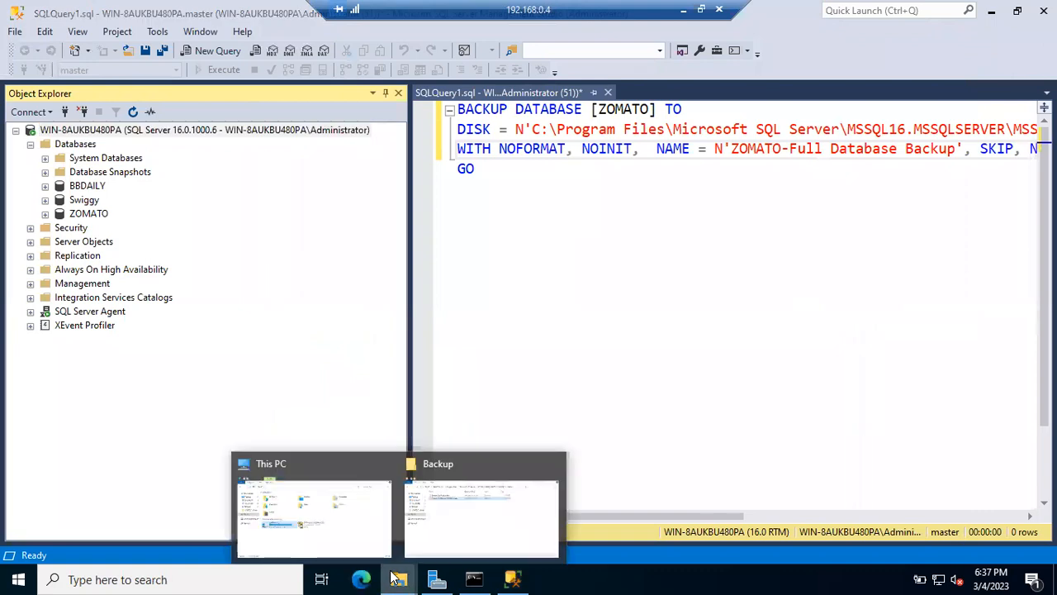
Step: Compare the new 672 KB 080700 backup against the older 4.77 MB Zomato_FullBackup.bak
{"action": "left_click", "coordinate": [445, 536]}
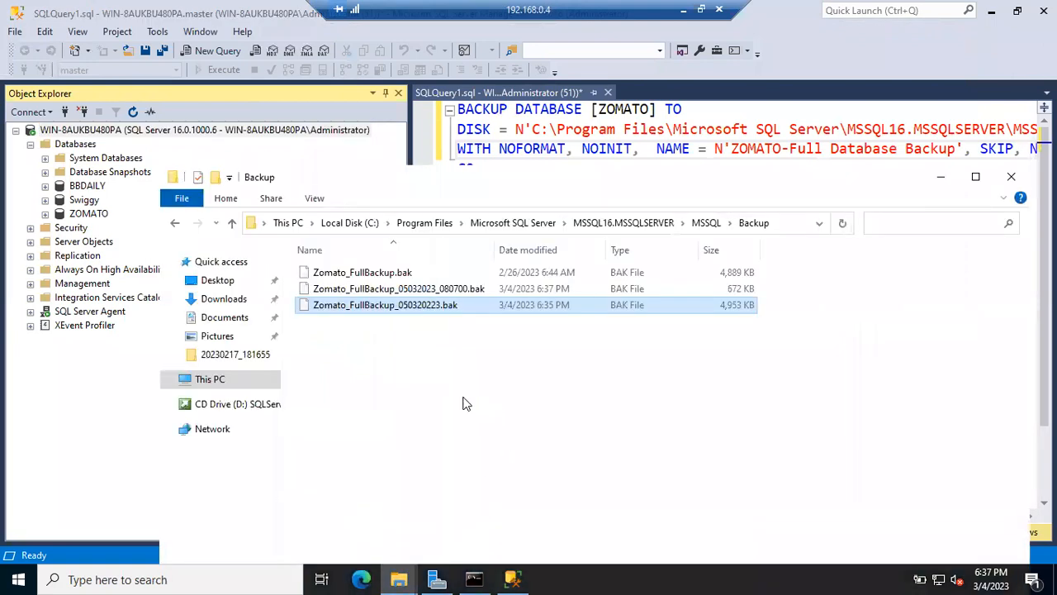
{"action": "left_click", "coordinate": [483, 290]}
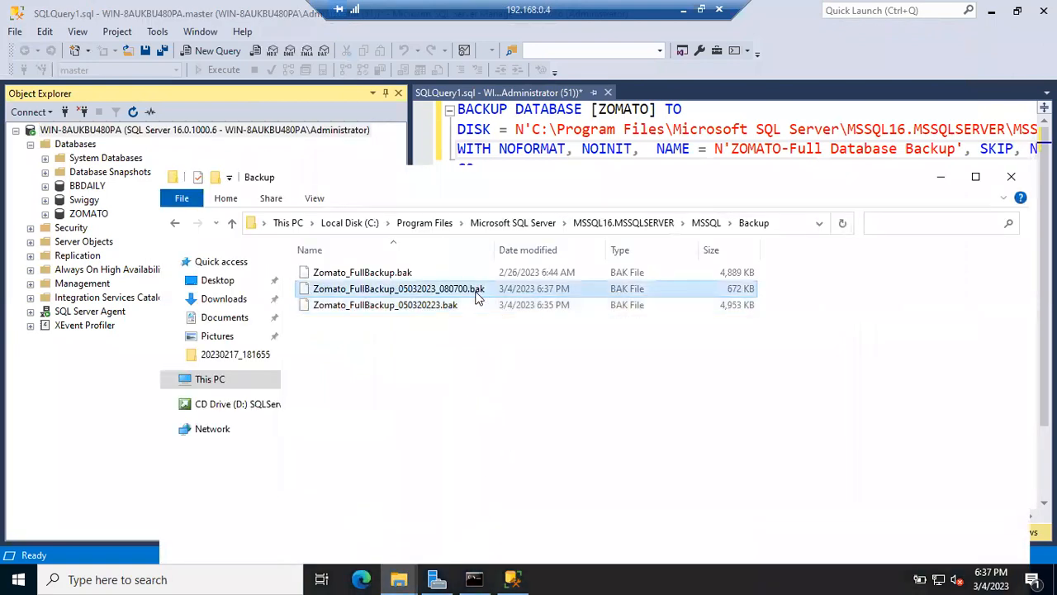
{"action": "left_click", "coordinate": [742, 275]}
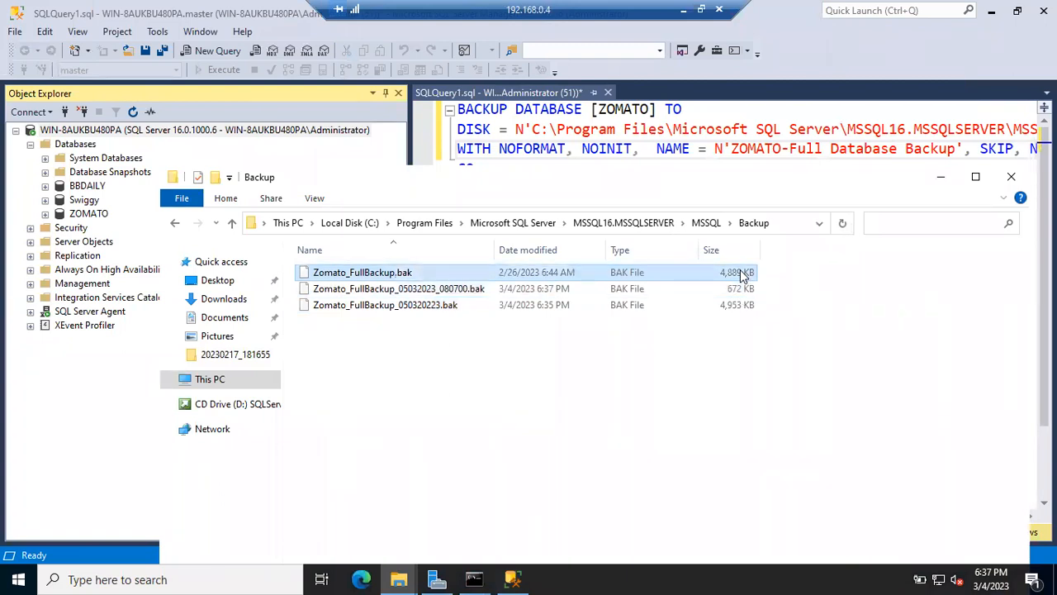
{"action": "left_click", "coordinate": [741, 289]}
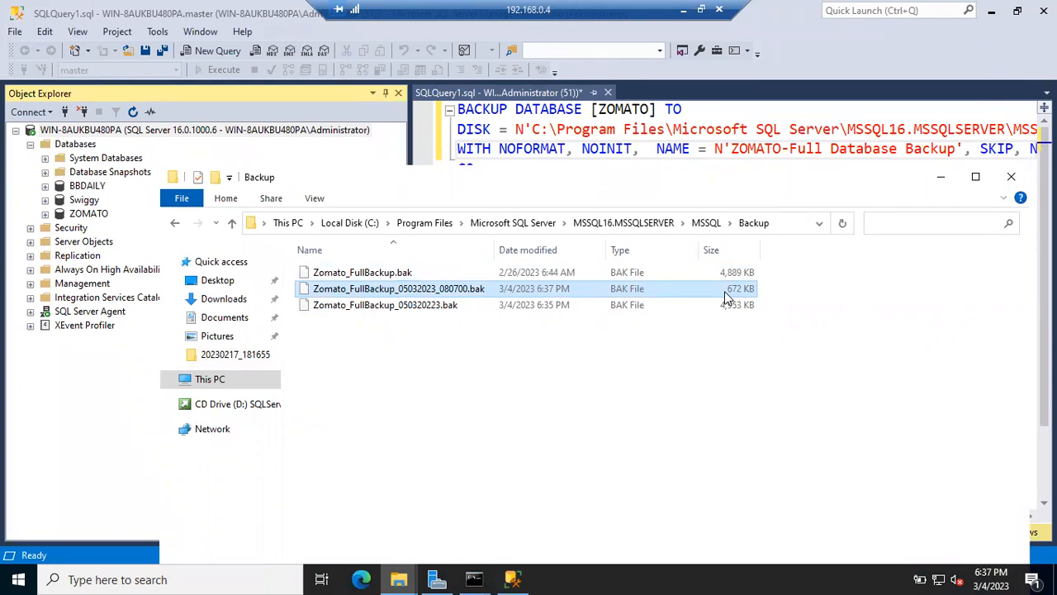
{"action": "left_click_drag", "start_coordinate": [823, 185], "coordinate": [782, 123]}
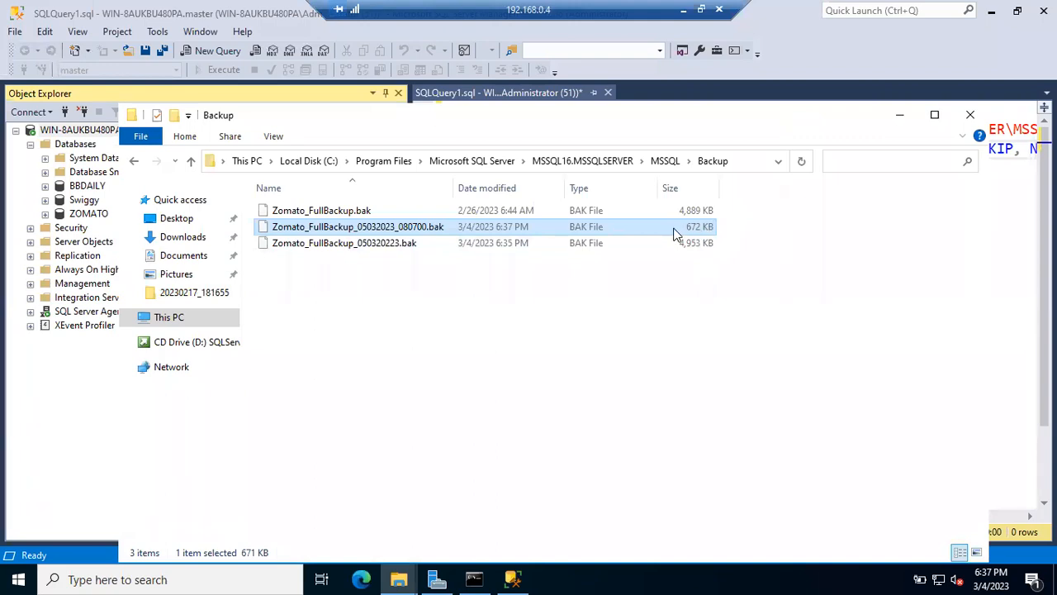
{"action": "left_click", "coordinate": [366, 212]}
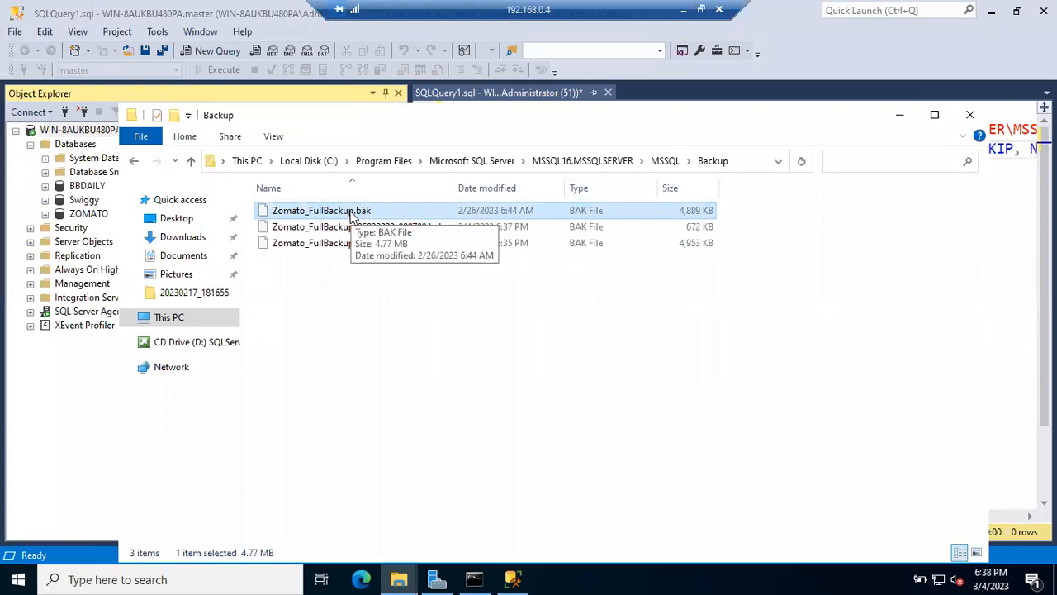
Step: Confirm the 080700 backup is 671 KB, then return to Management Studio and expand Security
{"action": "left_click", "coordinate": [335, 230]}
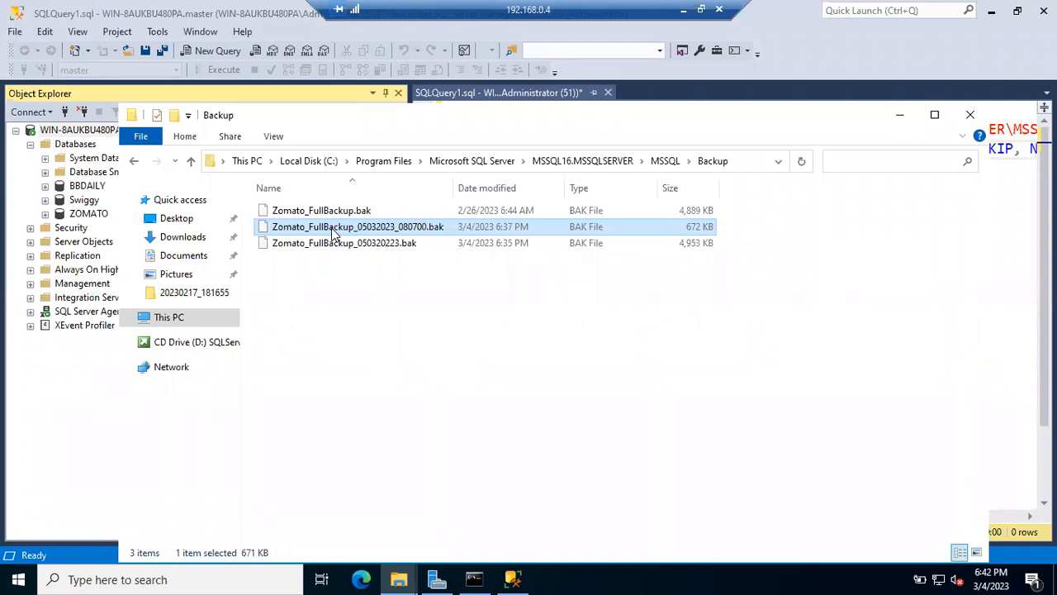
{"action": "left_click", "coordinate": [31, 228]}
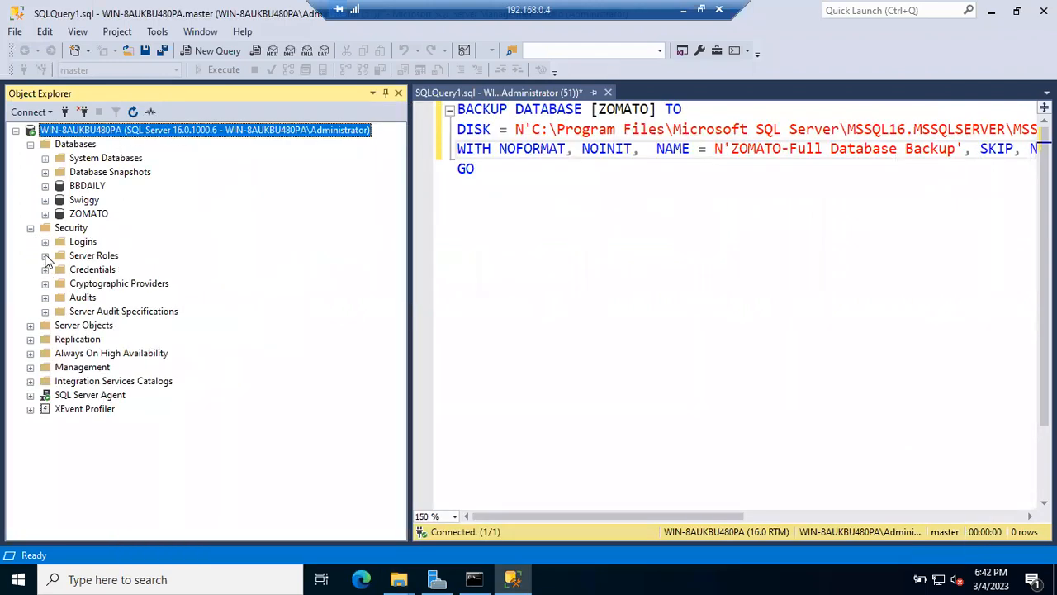
Step: Expand Server Roles under Security, select sysadmin, then collapse the Server Roles list
{"action": "left_click", "coordinate": [45, 256]}
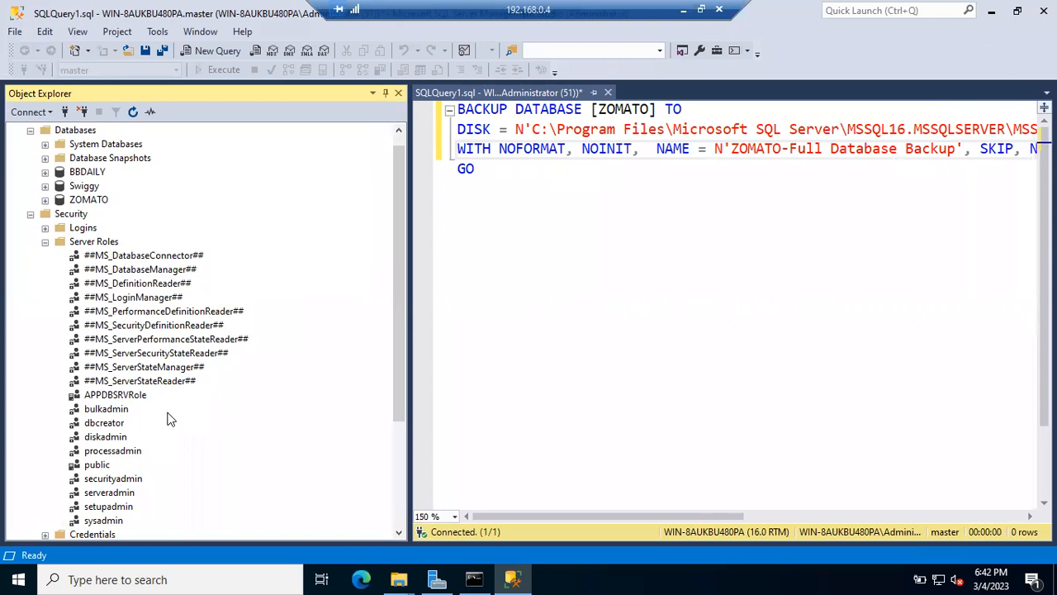
{"action": "scroll", "coordinate": [167, 420], "scroll_direction": "down", "scroll_amount": 1}
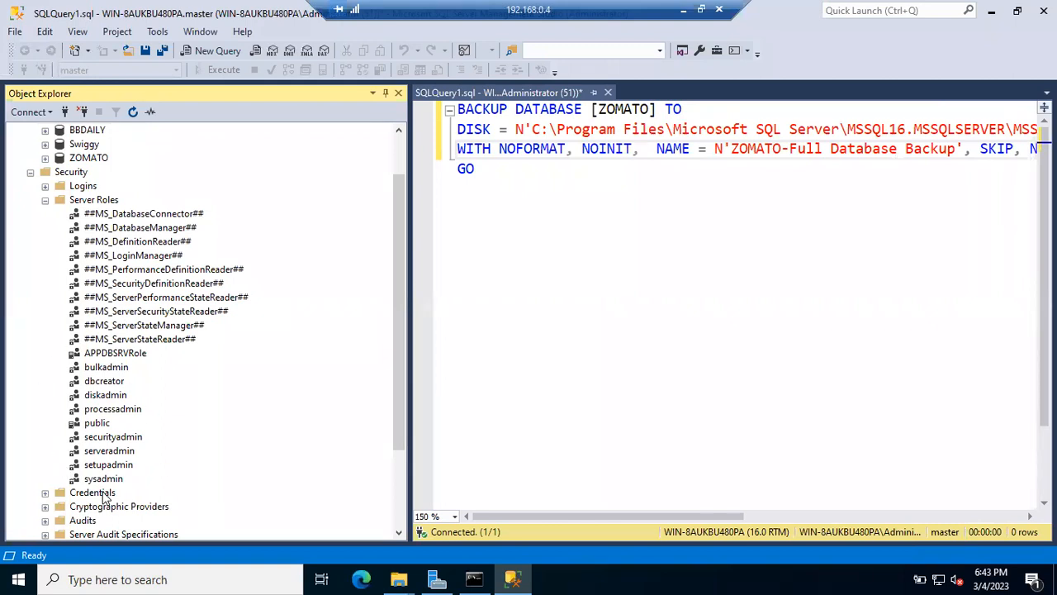
{"action": "left_click", "coordinate": [107, 480]}
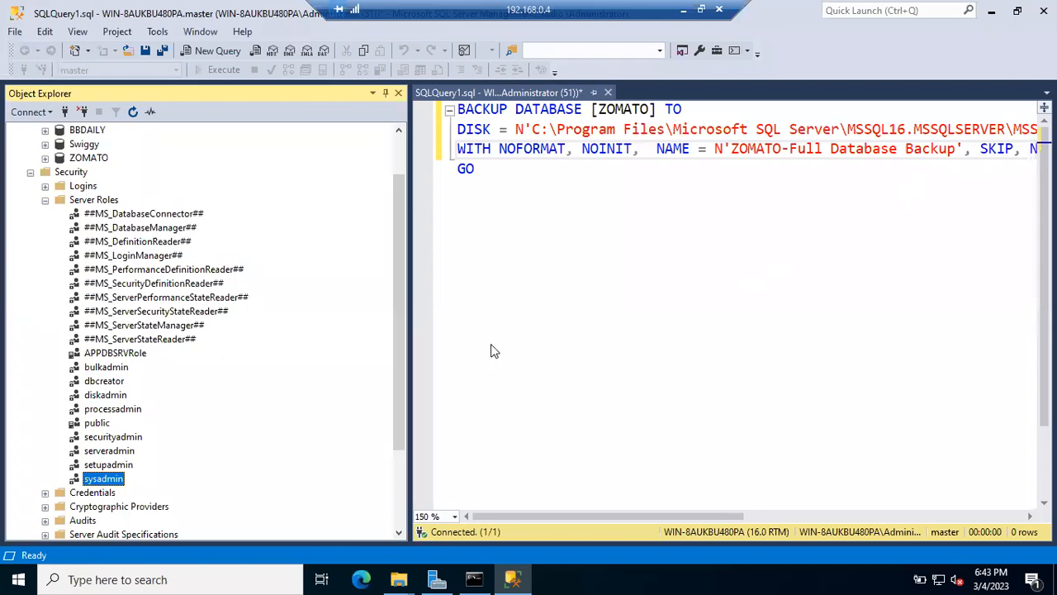
{"action": "left_click", "coordinate": [47, 203]}
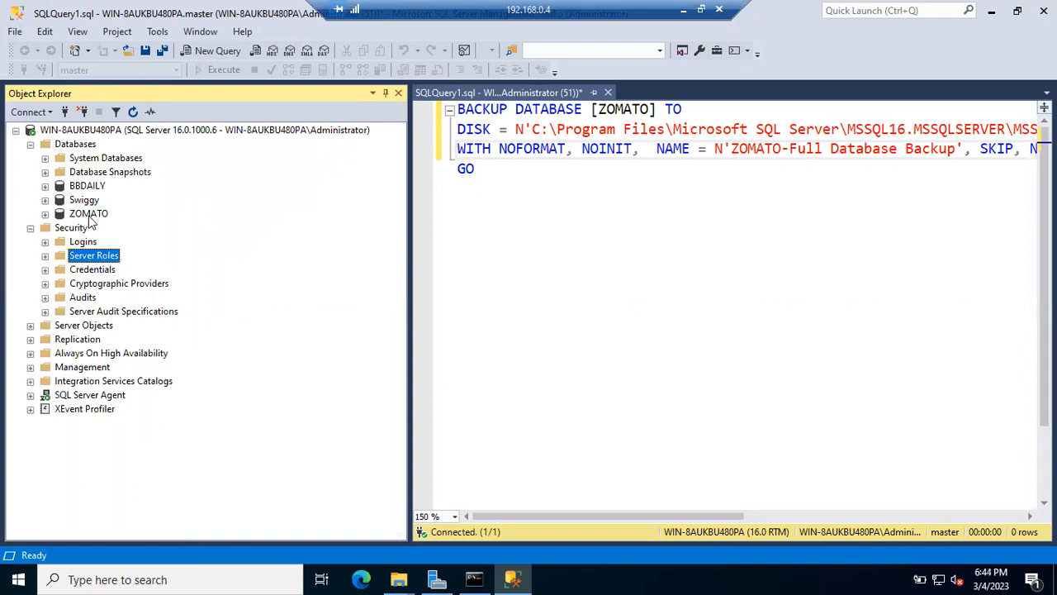
Step: Check the ZOMATO and server context menus, then expand the server's Management folder in Object Explorer
{"action": "right_click", "coordinate": [91, 216]}
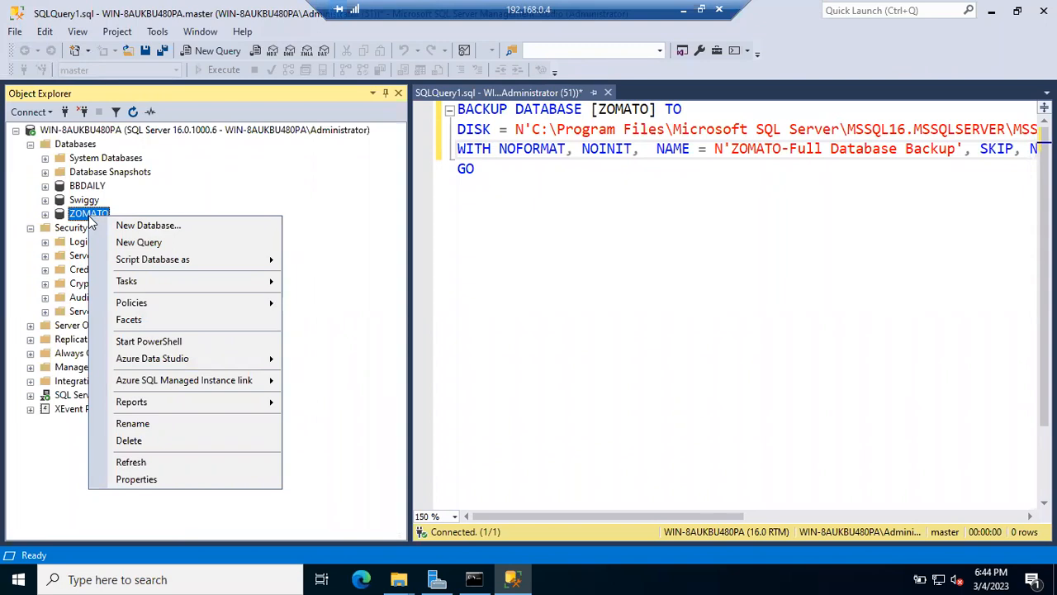
{"action": "left_click", "coordinate": [129, 136]}
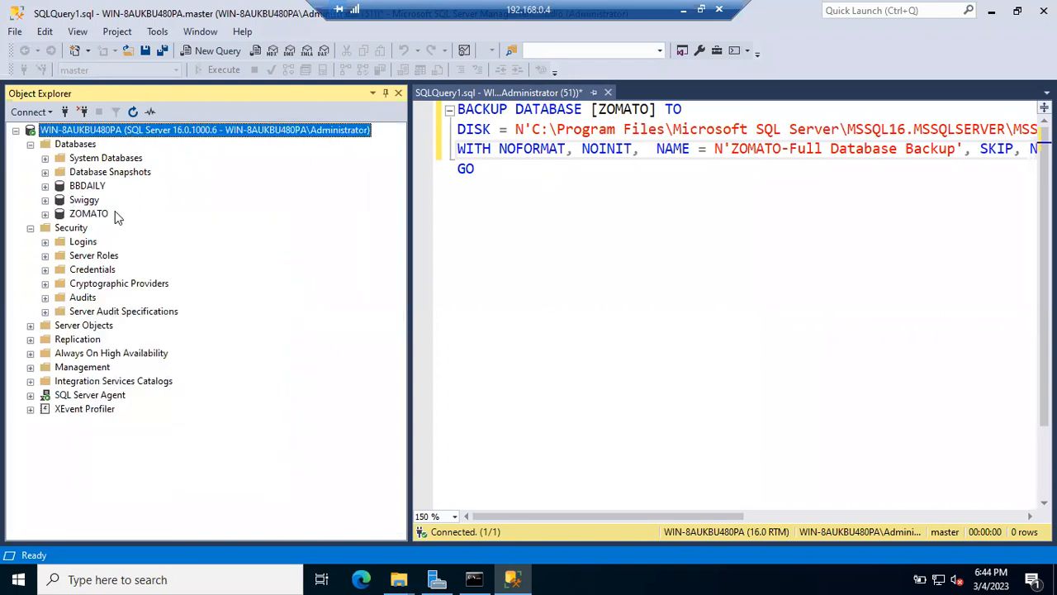
{"action": "right_click", "coordinate": [125, 132]}
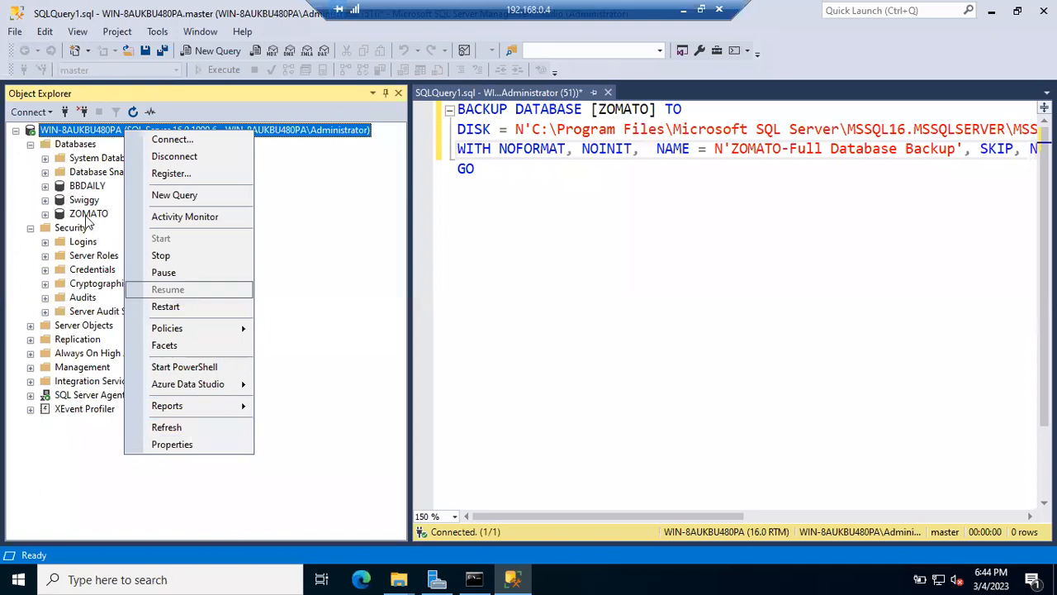
{"action": "left_click", "coordinate": [88, 216]}
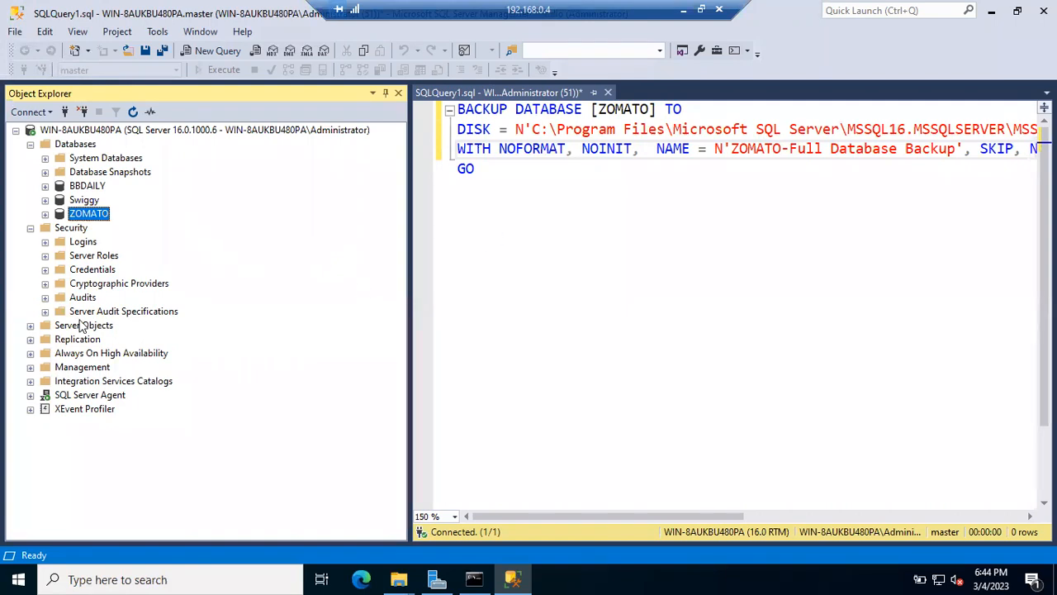
{"action": "left_click", "coordinate": [31, 366]}
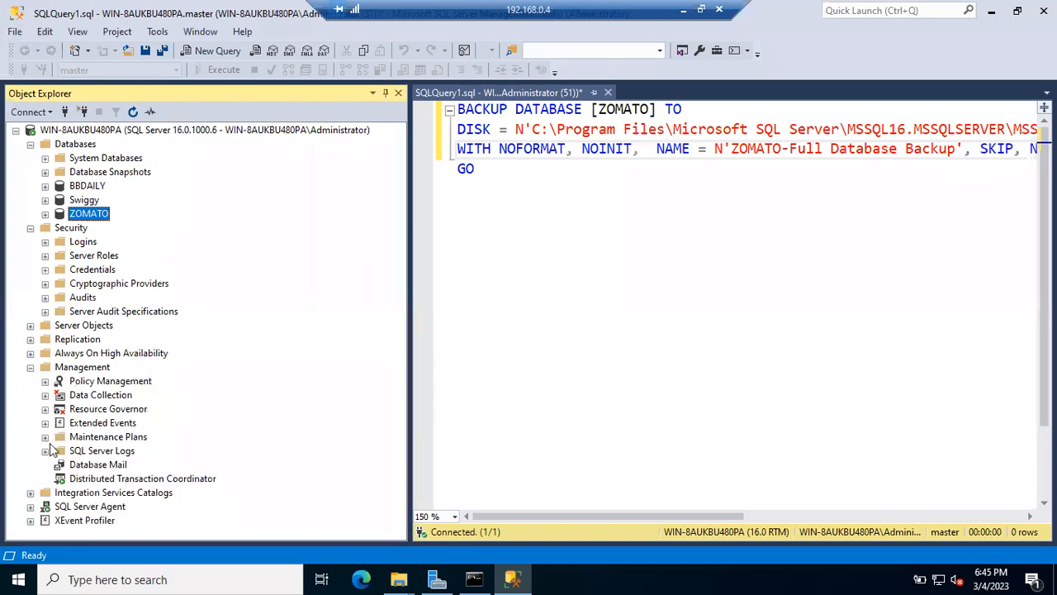
Step: Select the entire BACKUP DATABASE [ZOMATO] script and execute it again
{"action": "left_click", "coordinate": [542, 189]}
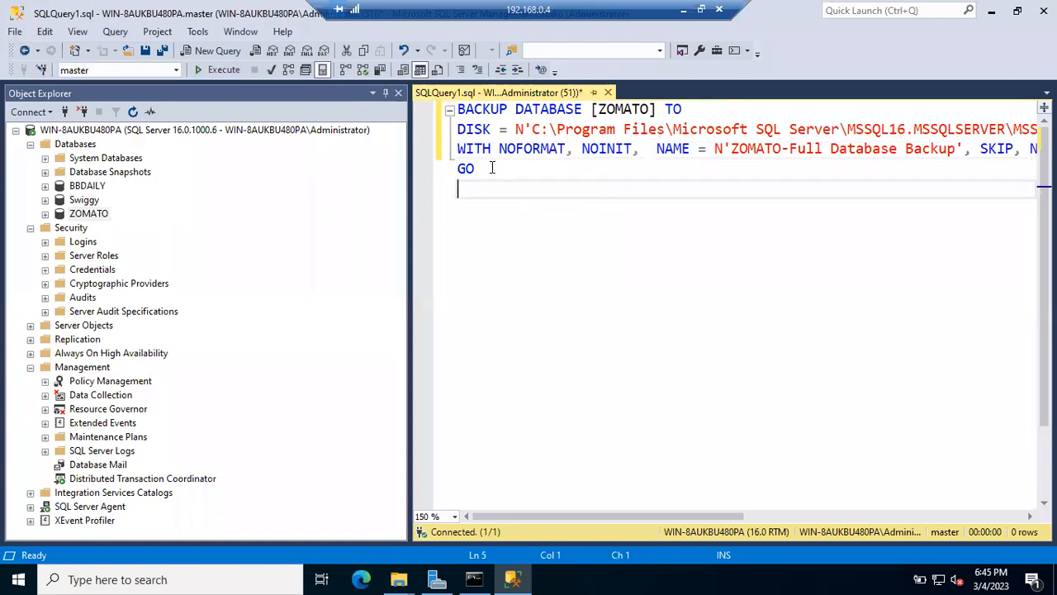
{"action": "left_click_drag", "start_coordinate": [487, 168], "coordinate": [446, 96]}
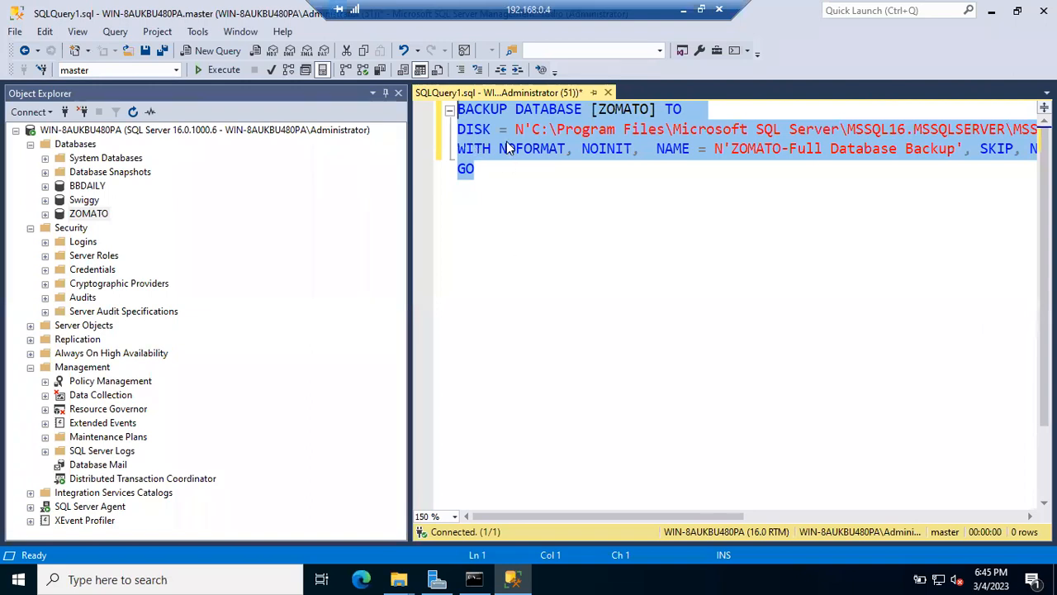
{"action": "left_click", "coordinate": [221, 72]}
{"action": "right_click", "coordinate": [158, 132]}
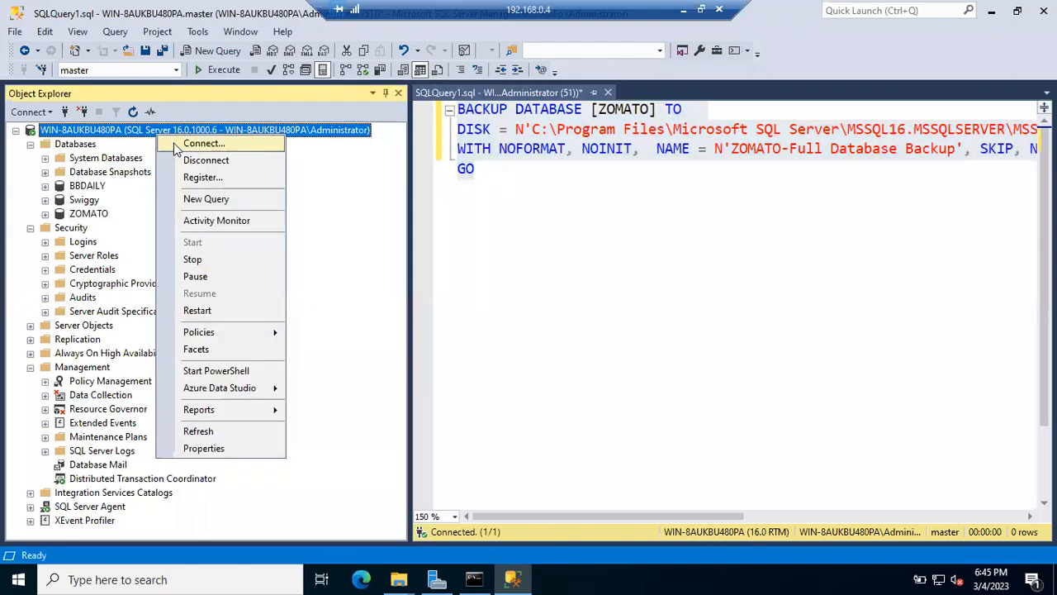
Step: In a new query, run Backup Database Zomato to disk='Shanmukh.bak' and check it succeeds
{"action": "left_click", "coordinate": [194, 198]}
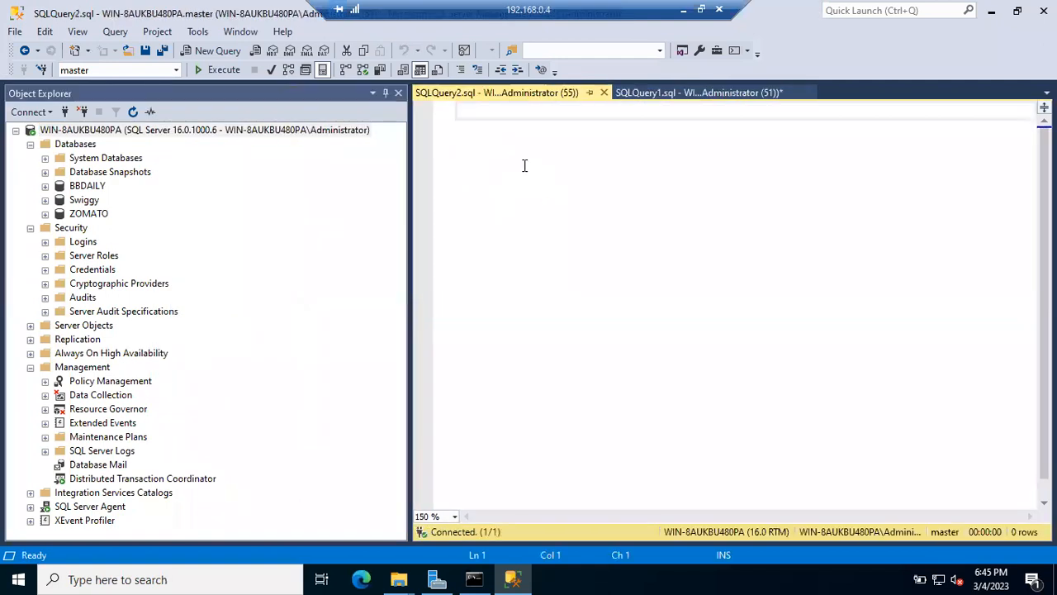
{"action": "type", "text": "Backup Database "}
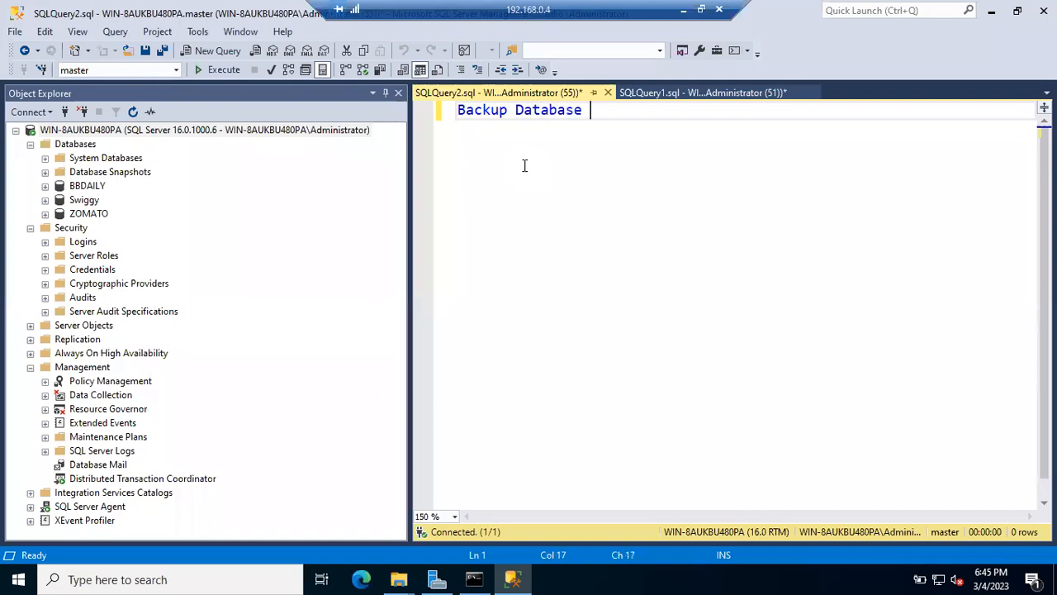
{"action": "type", "text": "Zomato"}
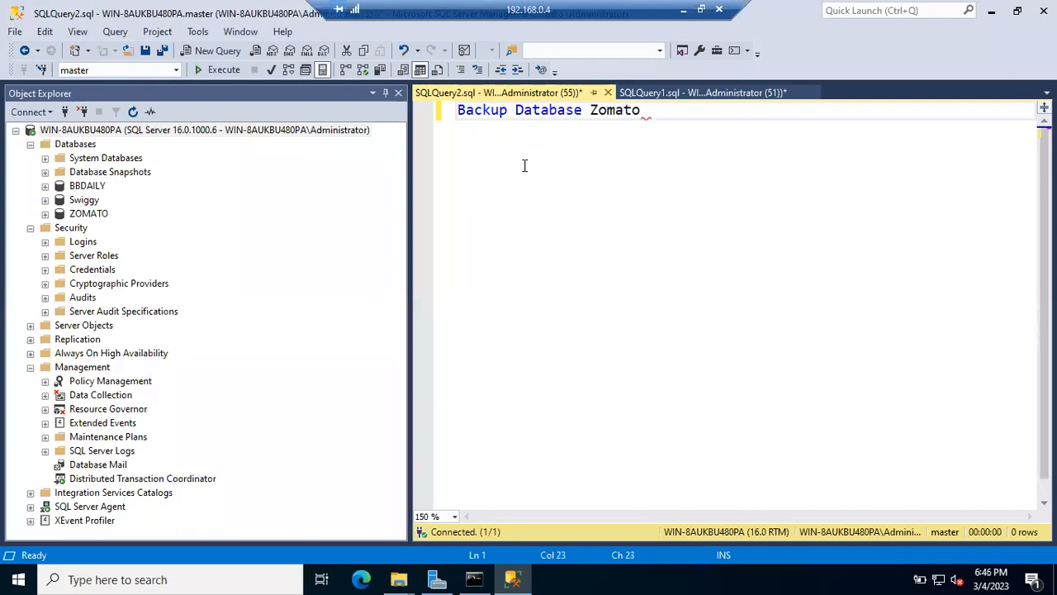
{"action": "type", "text": " to disk='"}
{"action": "type", "text": "Zomato_"}
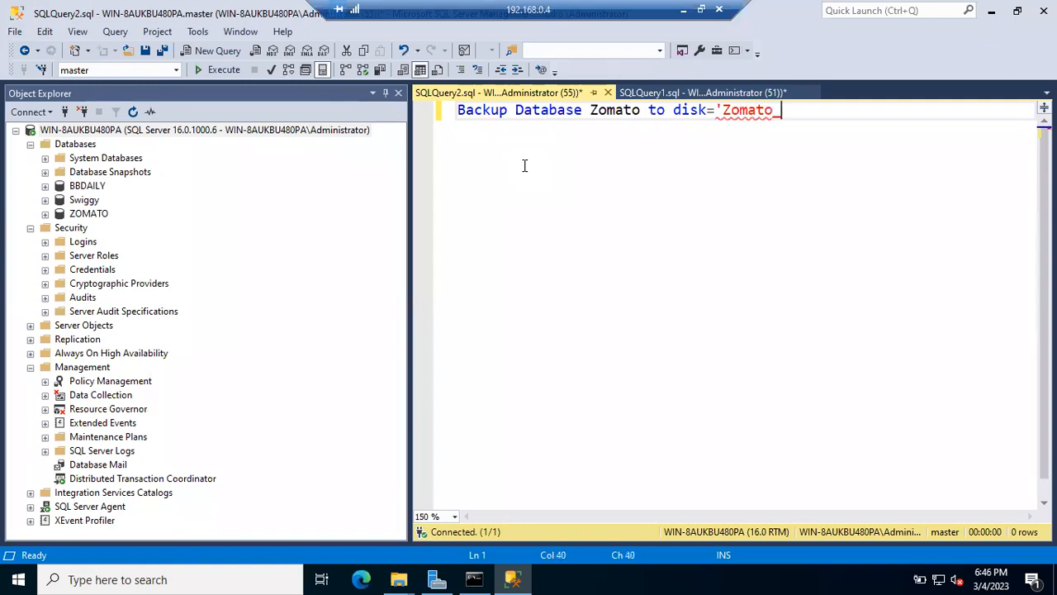
{"action": "type", "text": "FullBackup"}
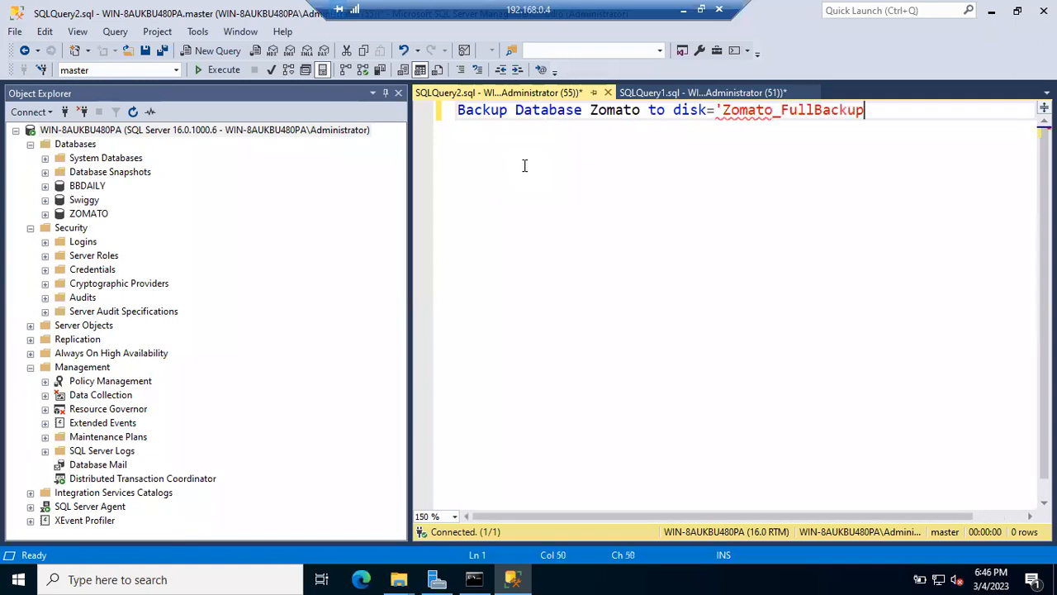
{"action": "type", "text": "_Script"}
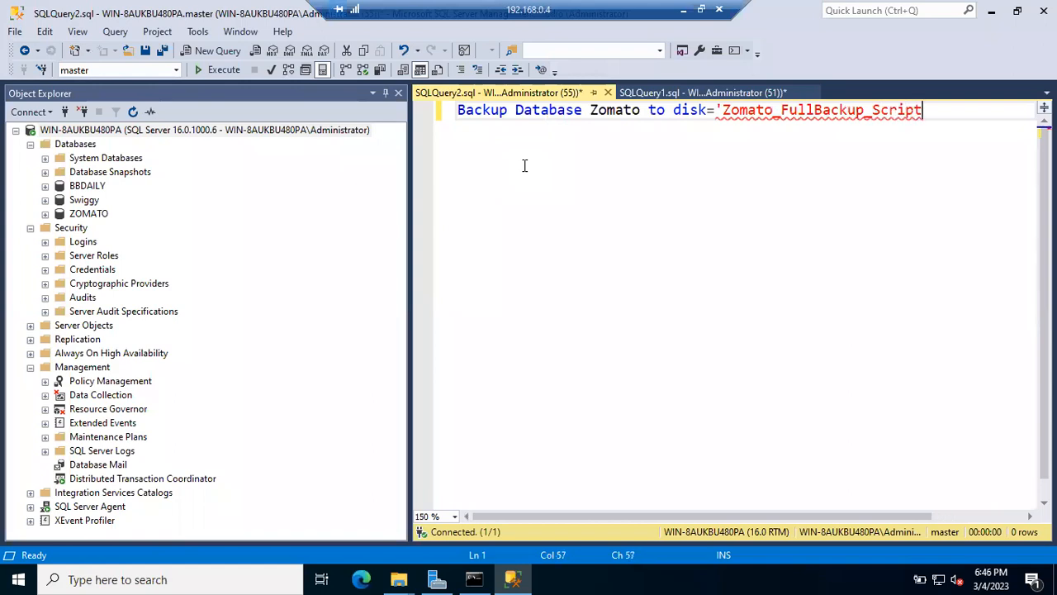
{"action": "key", "text": "BackSpace"}
{"action": "key", "text": "BackSpace"}
{"action": "key", "text": "BackSpace"}
{"action": "key", "text": "BackSpace"}
{"action": "key", "text": "BackSpace"}
{"action": "key", "text": "BackSpace"}
{"action": "key", "text": "BackSpace"}
{"action": "key", "text": "BackSpace"}
{"action": "key", "text": "BackSpace"}
{"action": "key", "text": "BackSpace"}
{"action": "key", "text": "BackSpace"}
{"action": "key", "text": "BackSpace"}
{"action": "key", "text": "BackSpace"}
{"action": "key", "text": "BackSpace"}
{"action": "key", "text": "BackSpace"}
{"action": "key", "text": "BackSpace"}
{"action": "key", "text": "BackSpace"}
{"action": "key", "text": "BackSpace"}
{"action": "key", "text": "BackSpace"}
{"action": "key", "text": "BackSpace"}
{"action": "type", "text": "Shanu"}
{"action": "key", "text": "BackSpace"}
{"action": "type", "text": "mukh."}
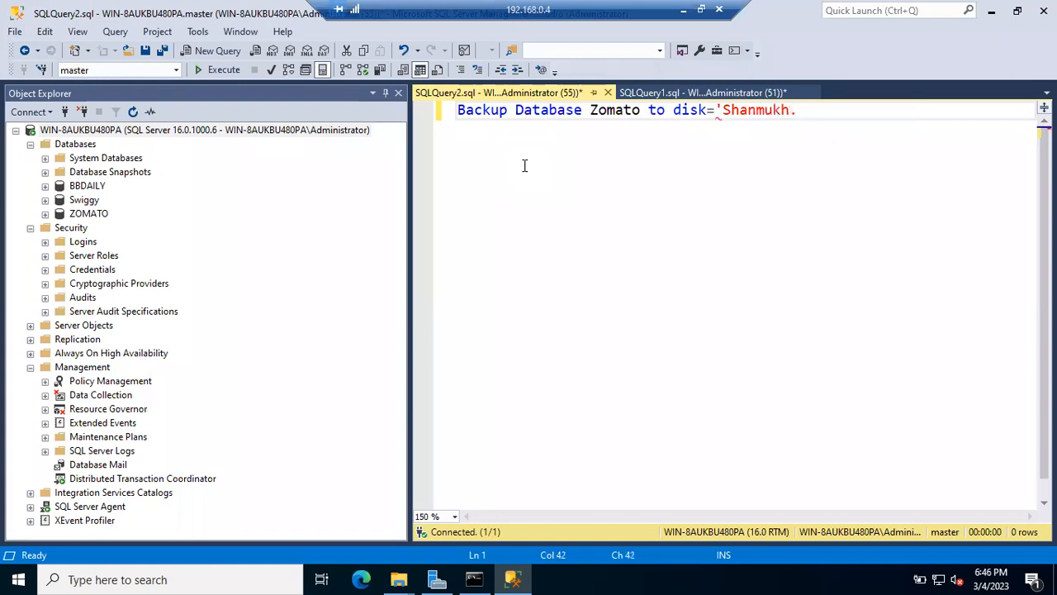
{"action": "type", "text": "bak'"}
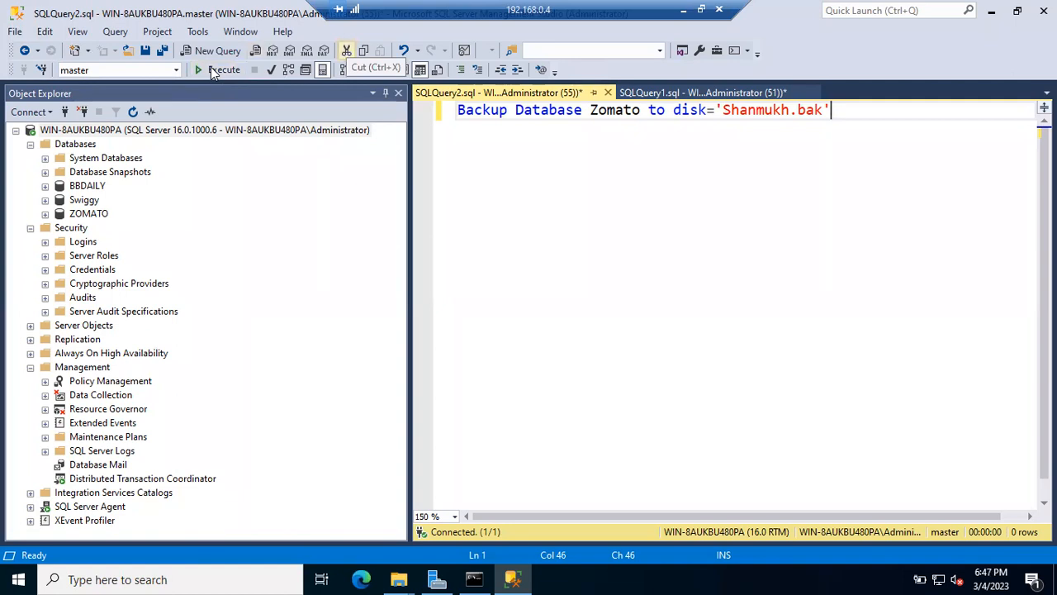
{"action": "left_click", "coordinate": [578, 224]}
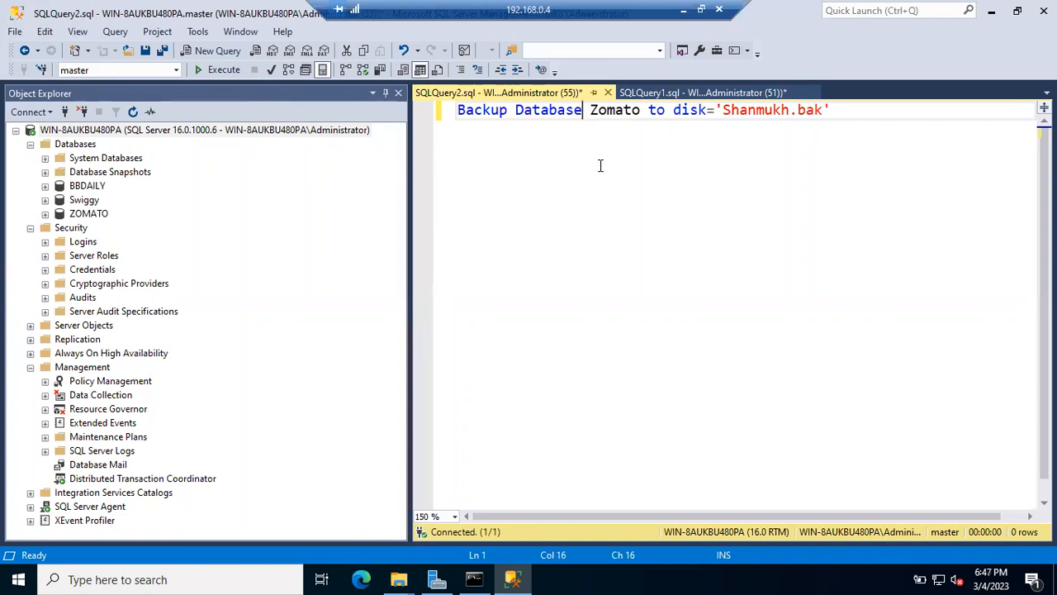
{"action": "left_click", "coordinate": [216, 69]}
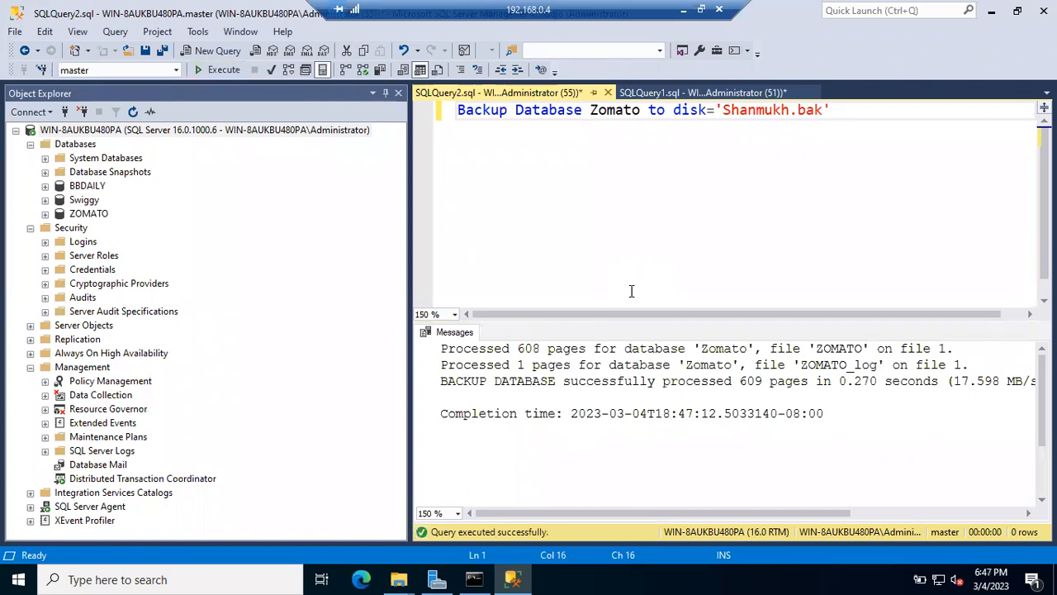
{"action": "left_click", "coordinate": [722, 110]}
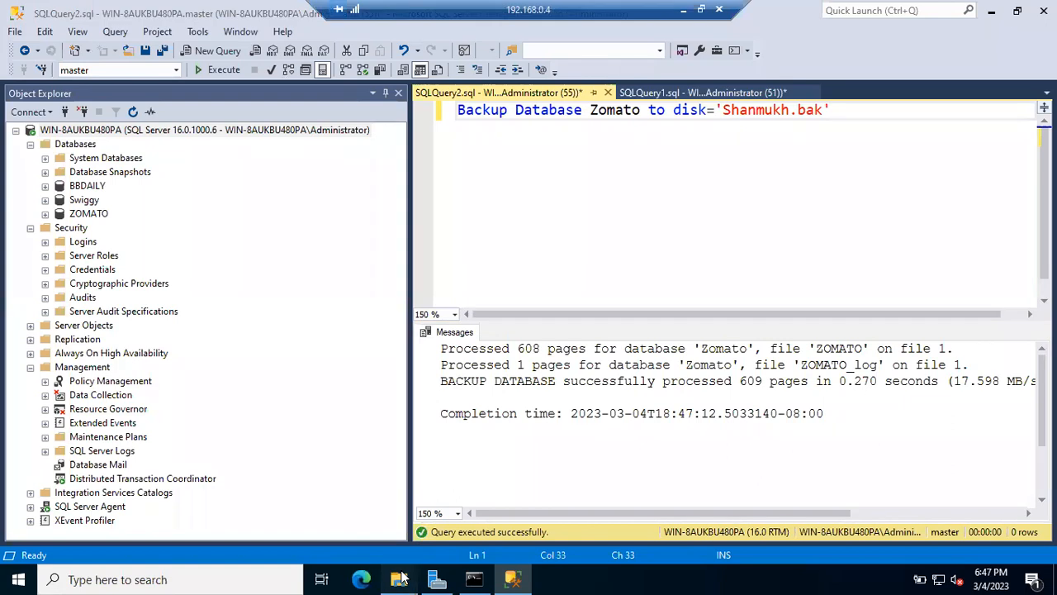
Step: Check the new Shanmukh.bak file in the SQL Server Backup folder
{"action": "mouse_move", "coordinate": [402, 578]}
{"action": "left_click", "coordinate": [457, 519]}
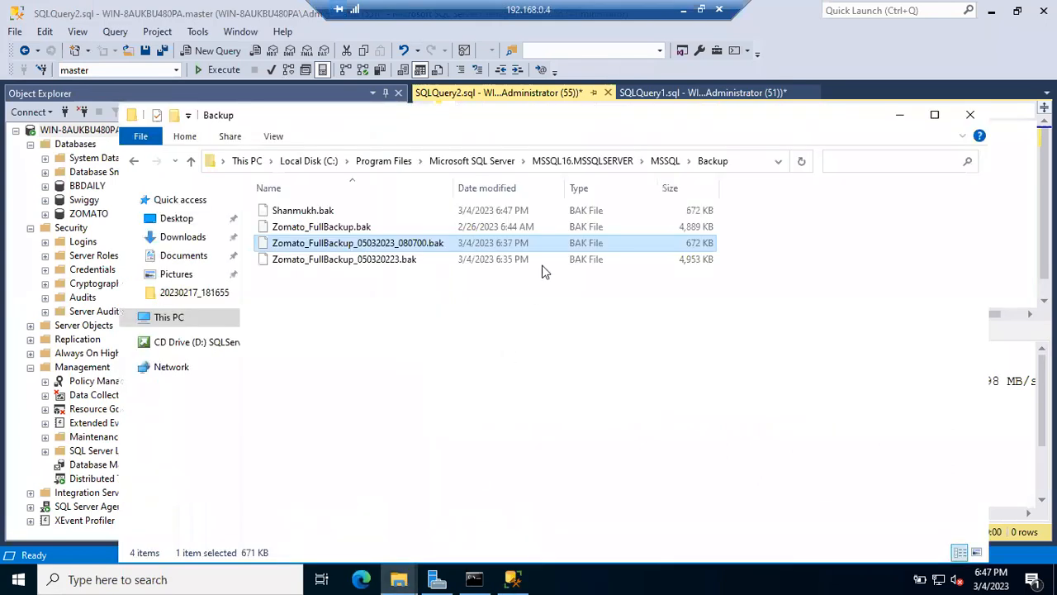
{"action": "left_click", "coordinate": [744, 162]}
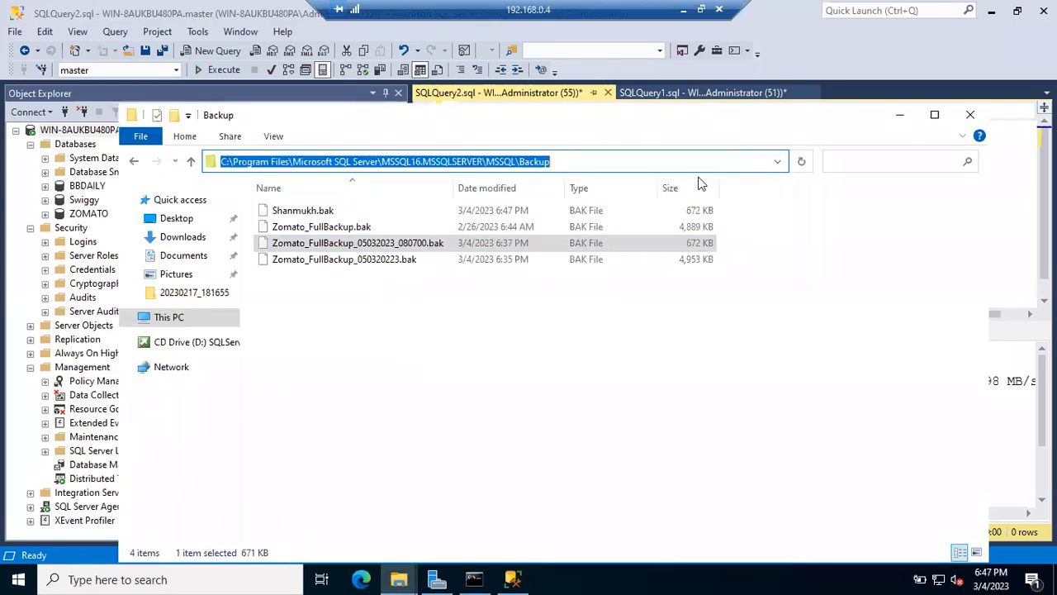
{"action": "left_click", "coordinate": [333, 209]}
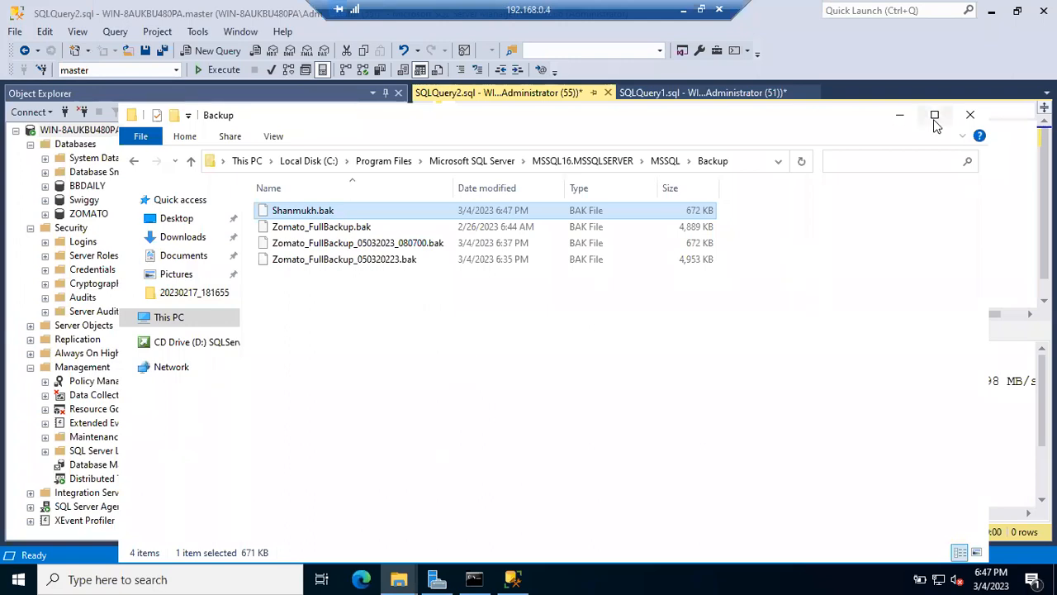
{"action": "left_click", "coordinate": [900, 115]}
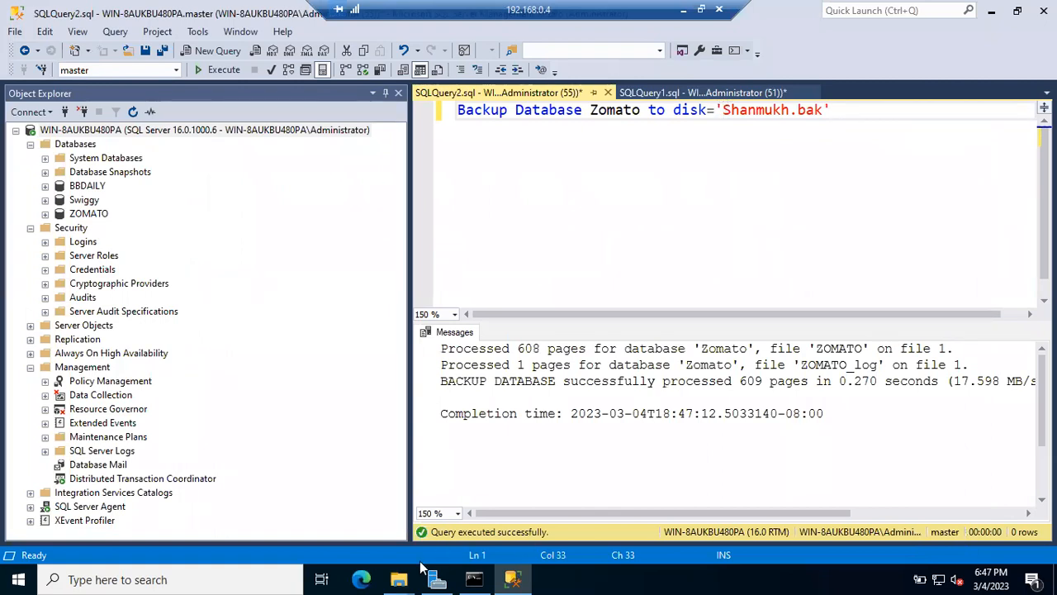
Step: Create a new folder named Backups in the Backup folder, open it, and select its path
{"action": "mouse_move", "coordinate": [399, 579]}
{"action": "left_click", "coordinate": [470, 513]}
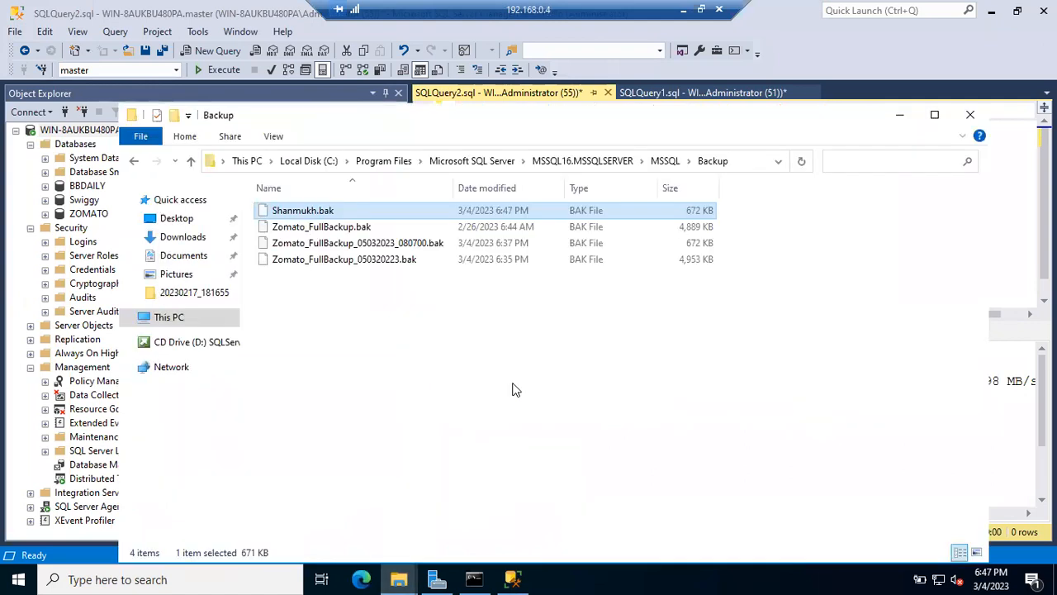
{"action": "key", "text": "ctrl+shift+n"}
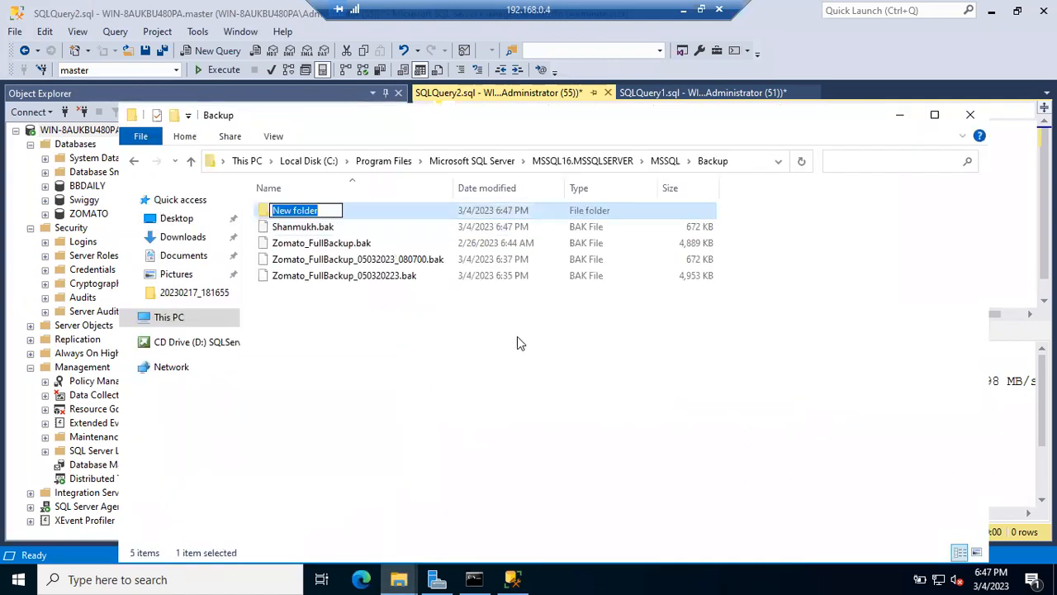
{"action": "type", "text": "Backups"}
{"action": "key", "text": "Return"}
{"action": "key", "text": "Return"}
{"action": "left_click", "coordinate": [745, 161]}
{"action": "key", "text": "ctrl+c"}
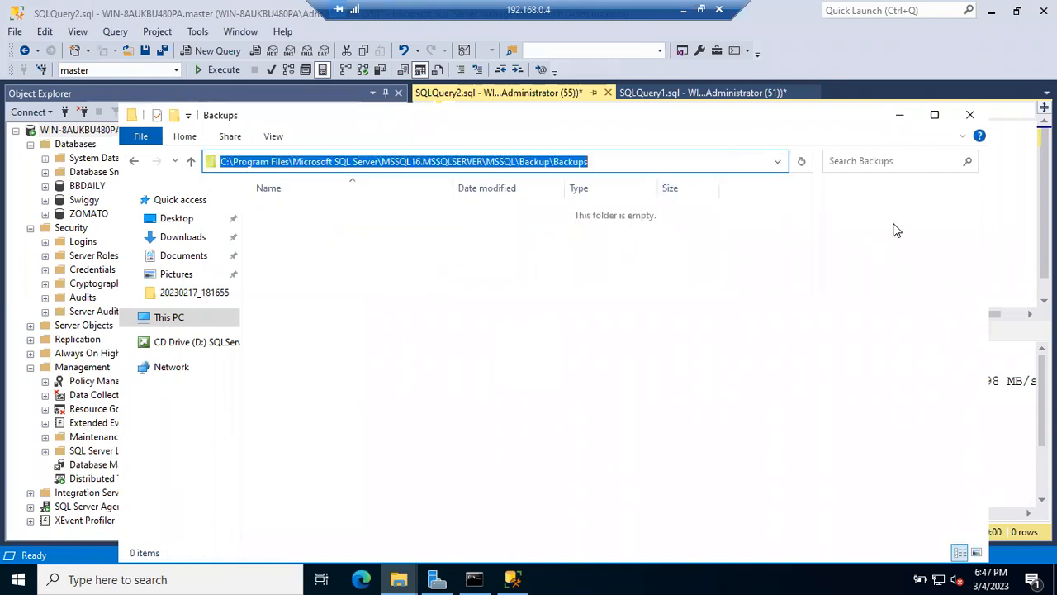
Step: Paste the Backups folder path plus a backslash before Shanmukh.bak in the query
{"action": "left_click", "coordinate": [900, 116]}
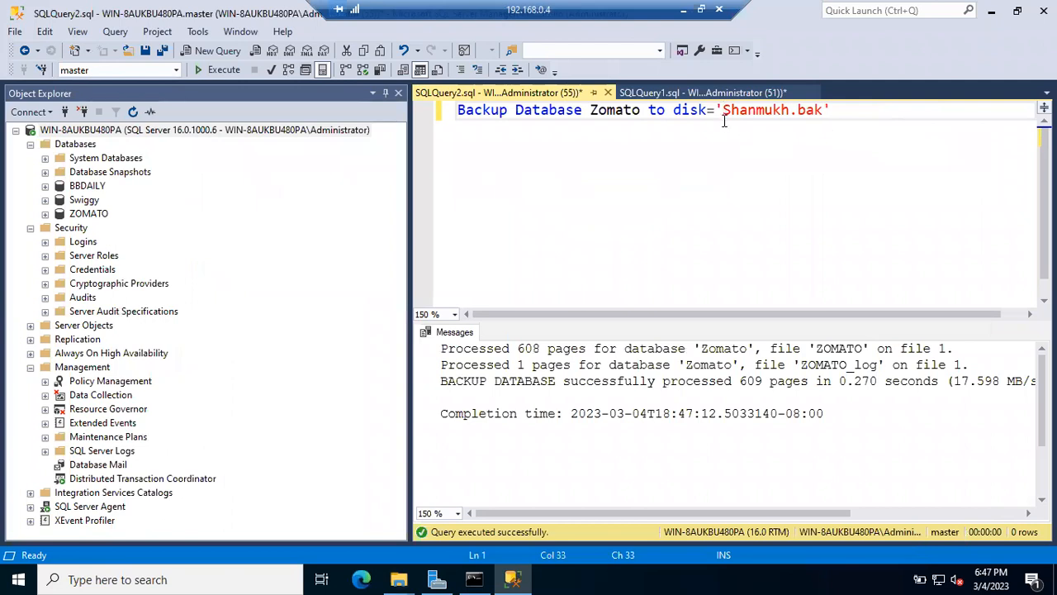
{"action": "key", "text": "ctrl+v"}
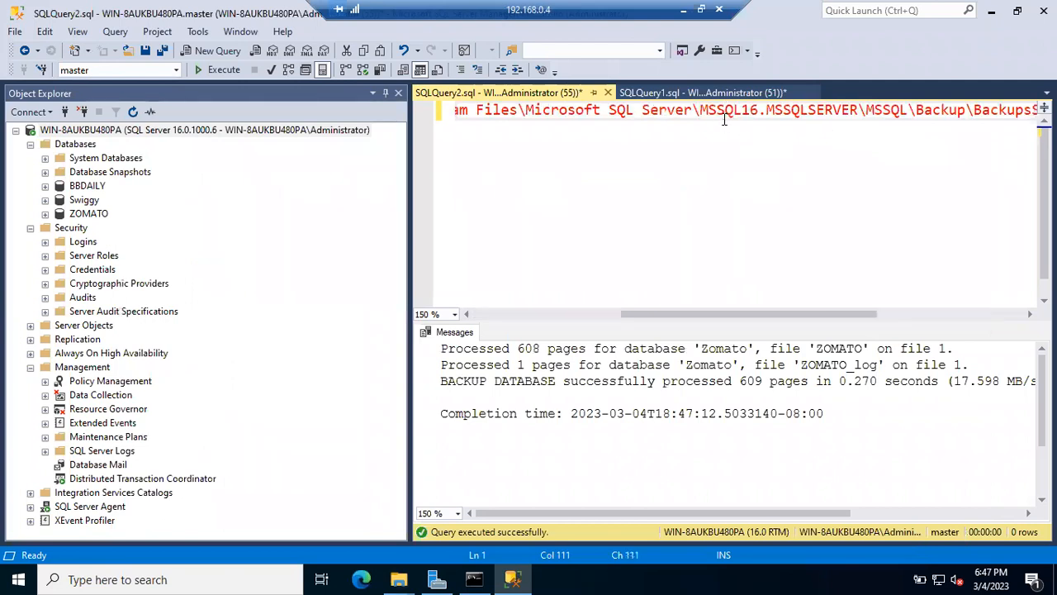
{"action": "type", "text": "\\"}
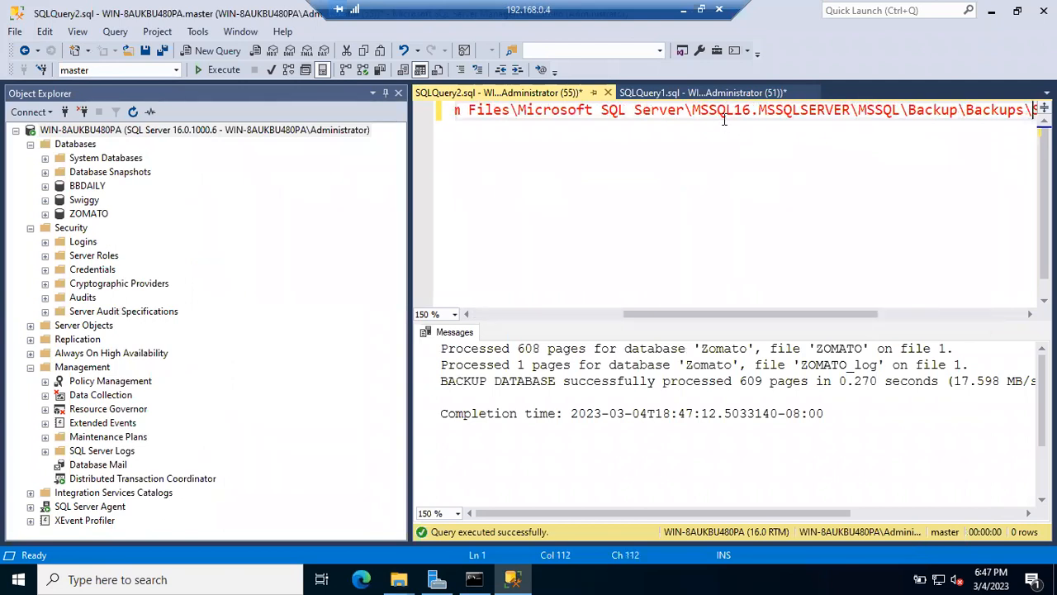
{"action": "left_click_drag", "start_coordinate": [728, 314], "coordinate": [808, 314]}
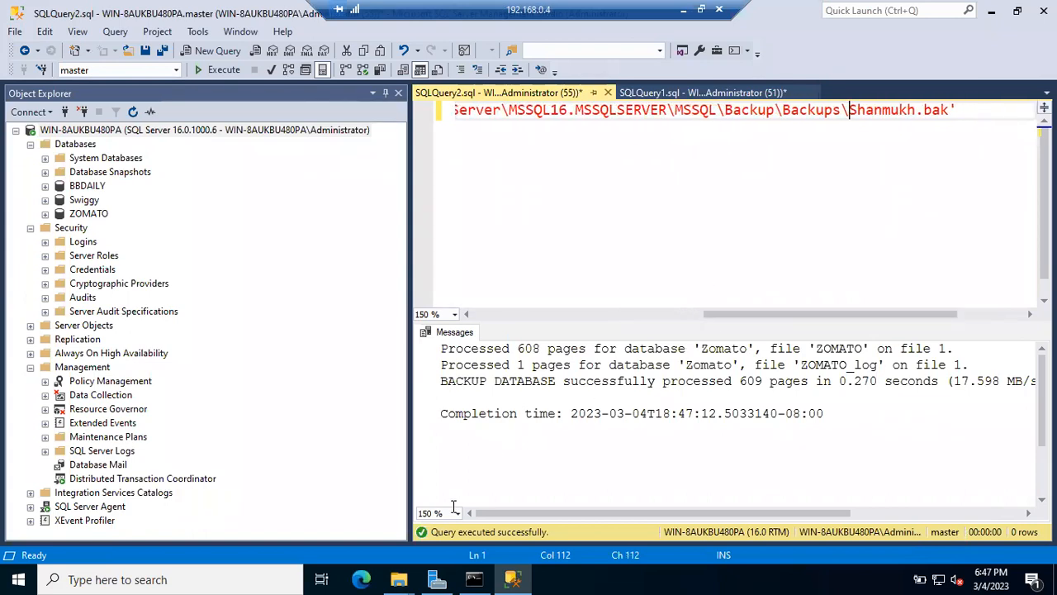
Step: Confirm the Backups folder path in Explorer, then run the backup into it
{"action": "key", "text": "alt+Tab"}
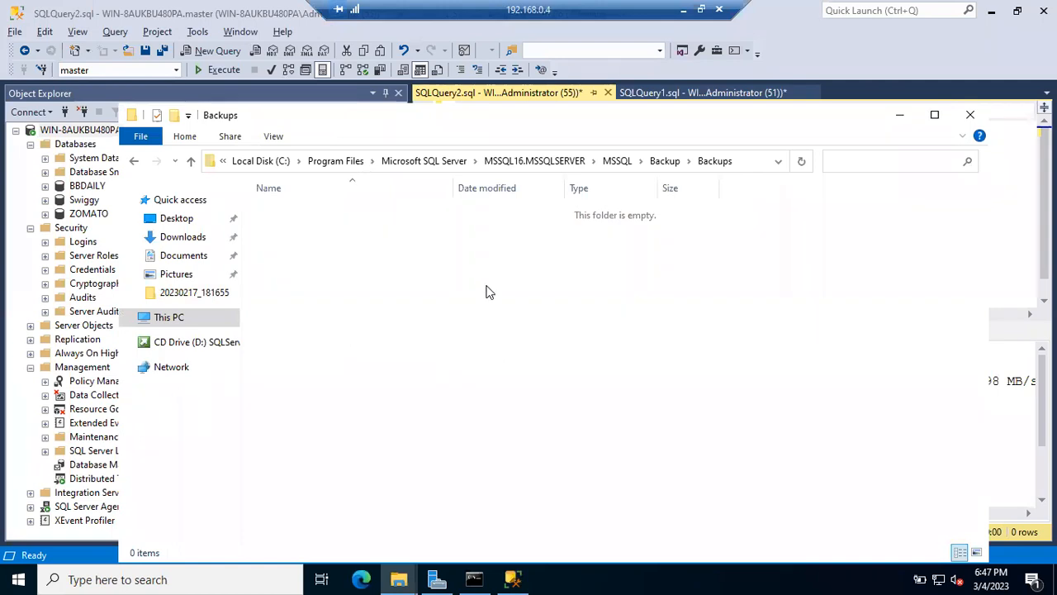
{"action": "left_click", "coordinate": [665, 160]}
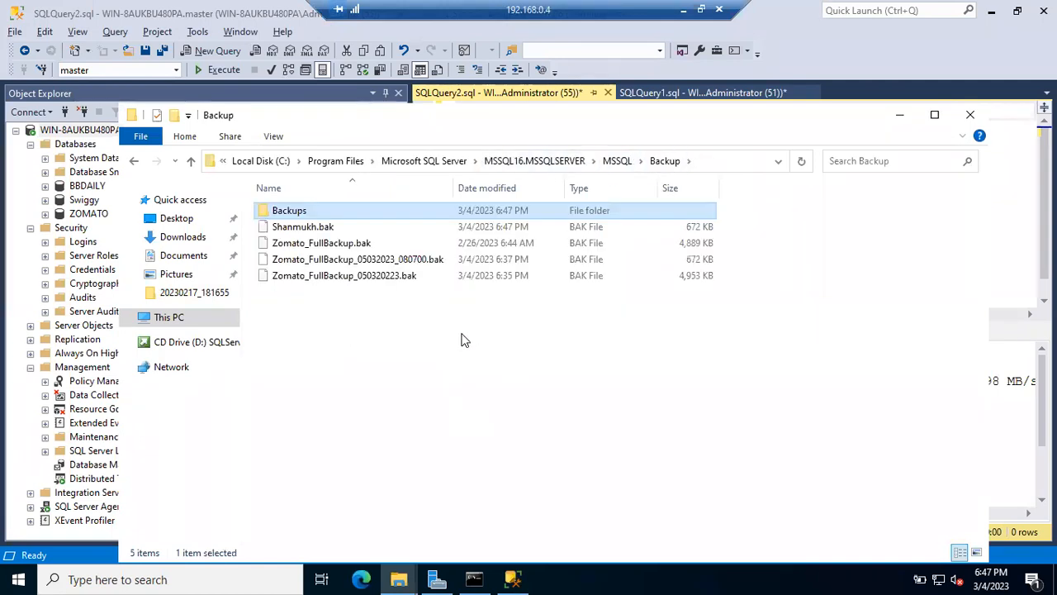
{"action": "double_click", "coordinate": [370, 209]}
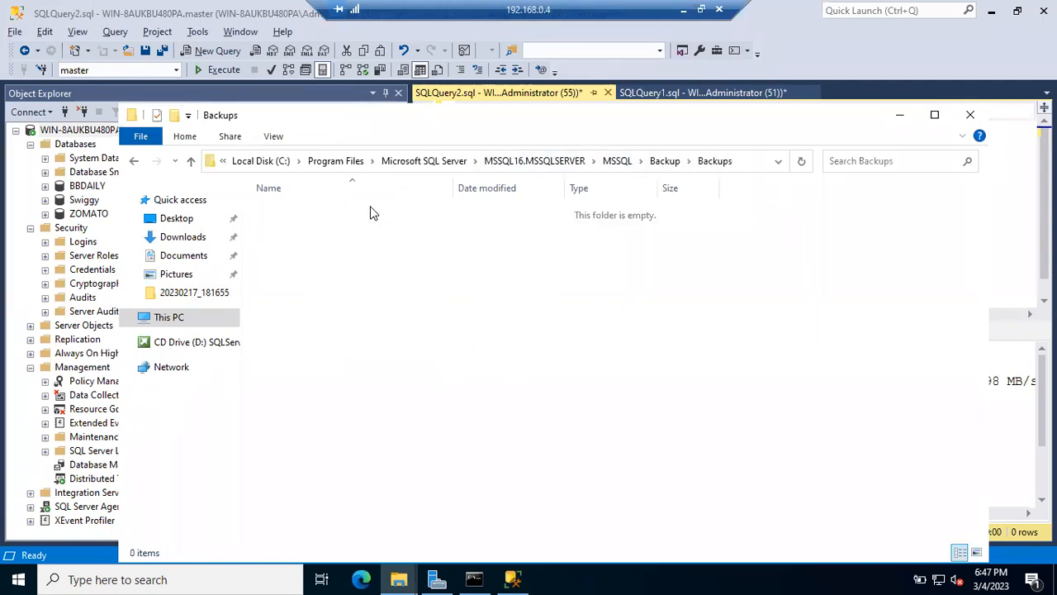
{"action": "left_click", "coordinate": [749, 160]}
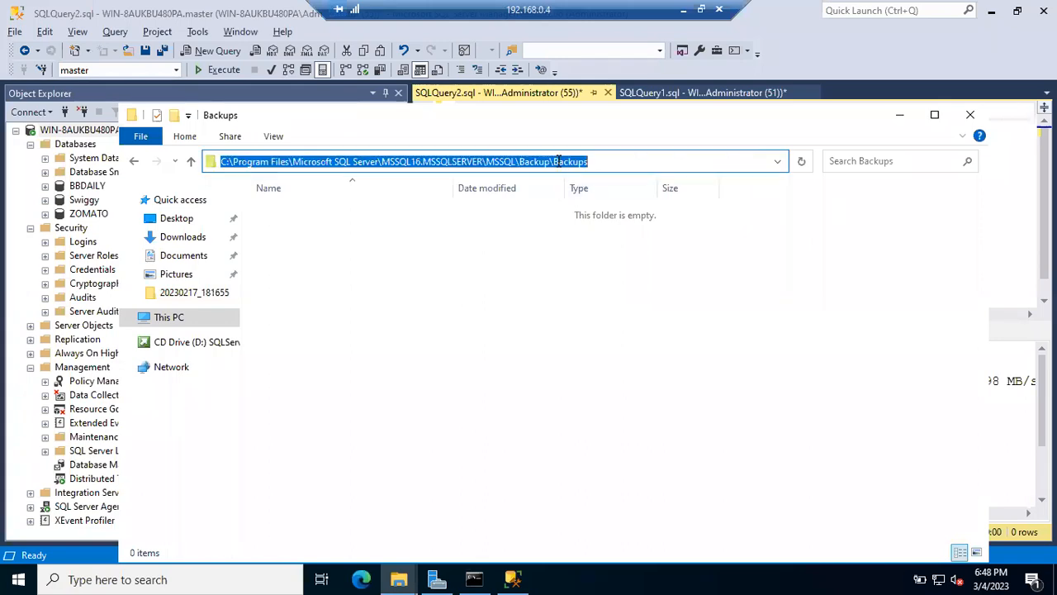
{"action": "left_click", "coordinate": [897, 115]}
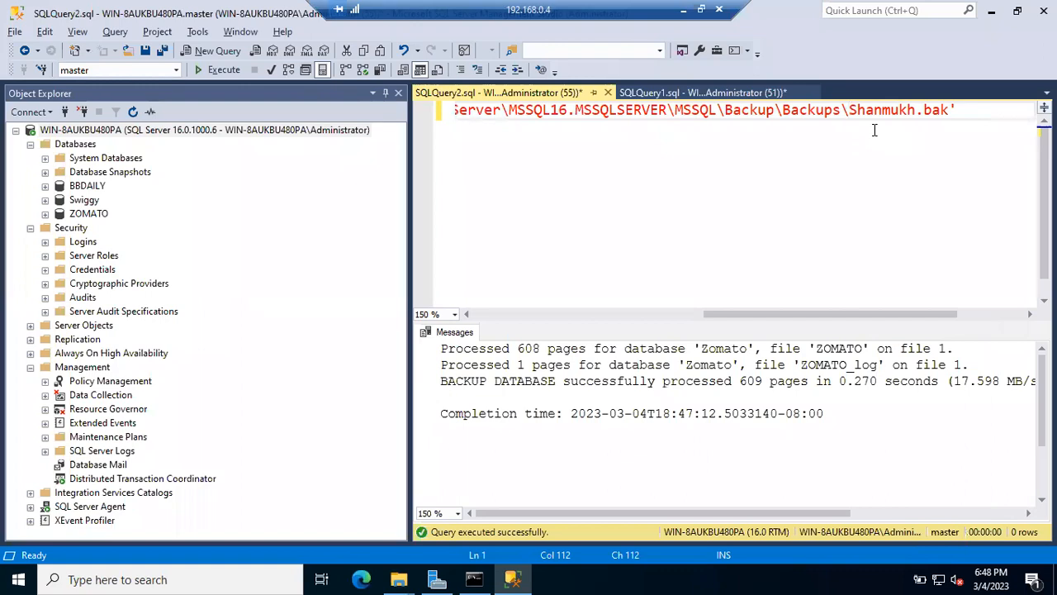
{"action": "left_click", "coordinate": [225, 70]}
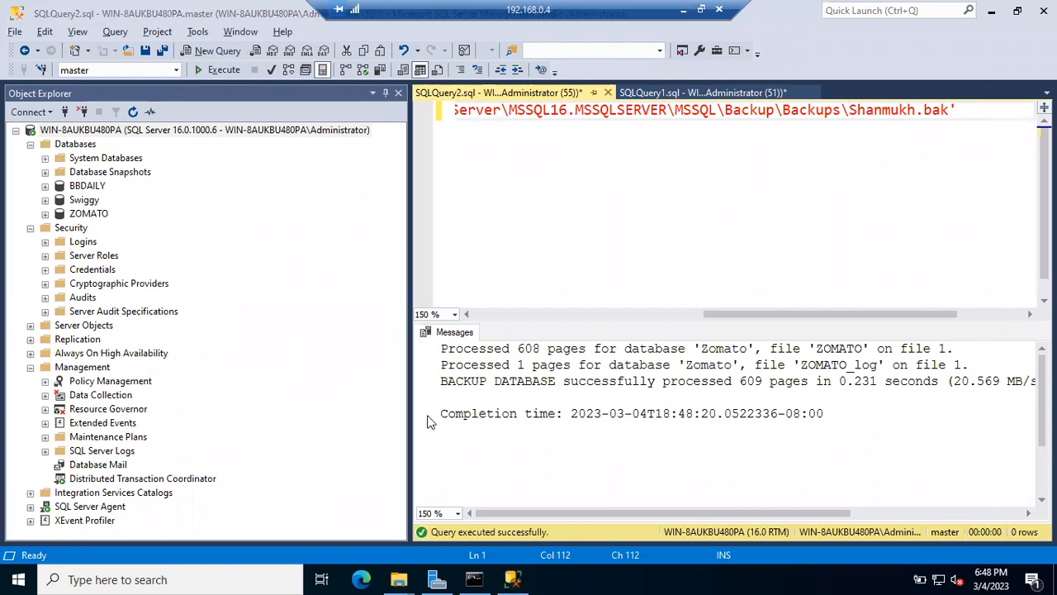
Step: Check that Shanmukh.bak in the Backups folder is 672 KB
{"action": "key", "text": "alt+Tab"}
{"action": "left_click", "coordinate": [371, 210]}
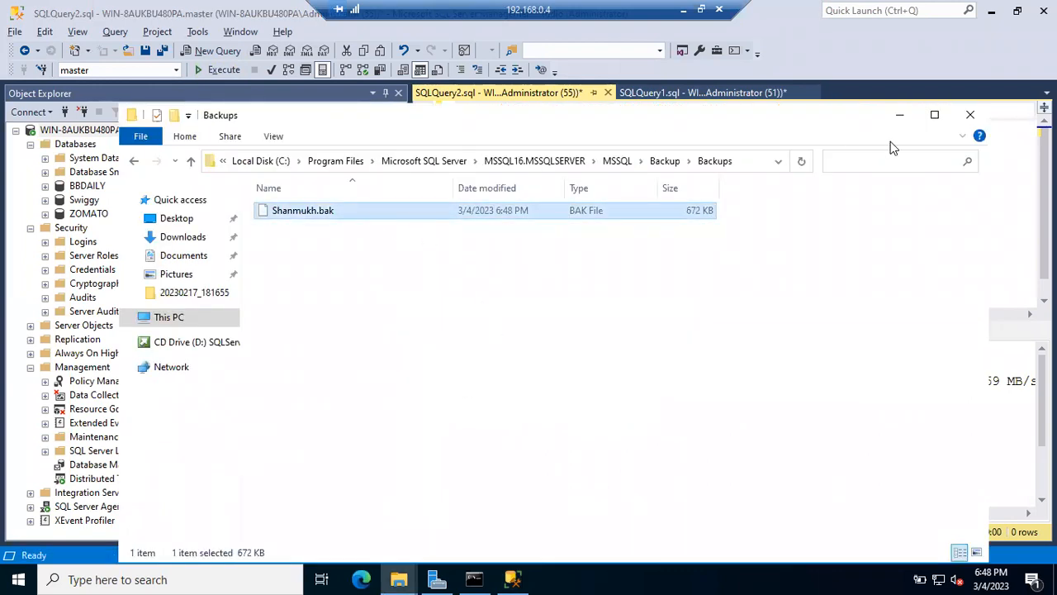
{"action": "left_click", "coordinate": [900, 115]}
Step: Widen the query editor by dragging the Object Explorer splitter left, then return to Explorer
{"action": "left_click", "coordinate": [958, 114]}
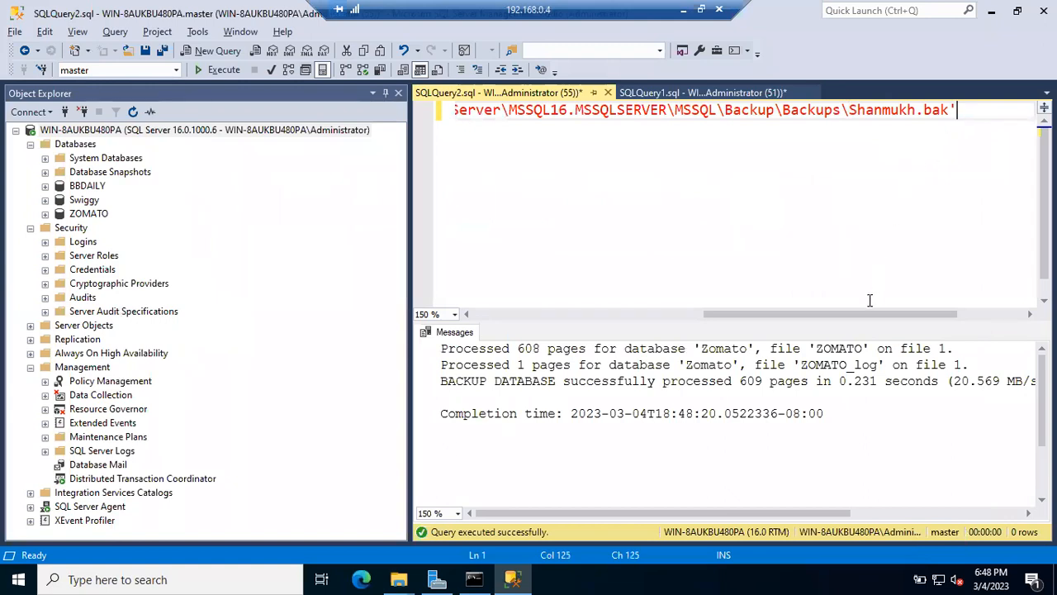
{"action": "left_click_drag", "start_coordinate": [865, 314], "coordinate": [791, 303]}
{"action": "left_click_drag", "start_coordinate": [409, 244], "coordinate": [289, 237]}
{"action": "left_click", "coordinate": [529, 170]}
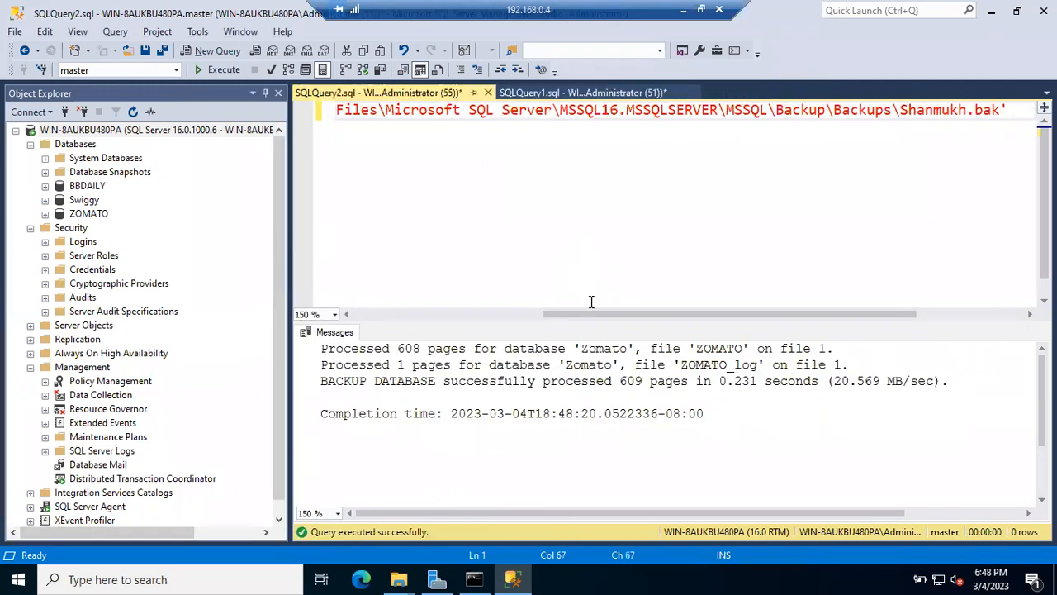
{"action": "left_click_drag", "start_coordinate": [592, 313], "coordinate": [380, 314]}
{"action": "left_click", "coordinate": [537, 177]}
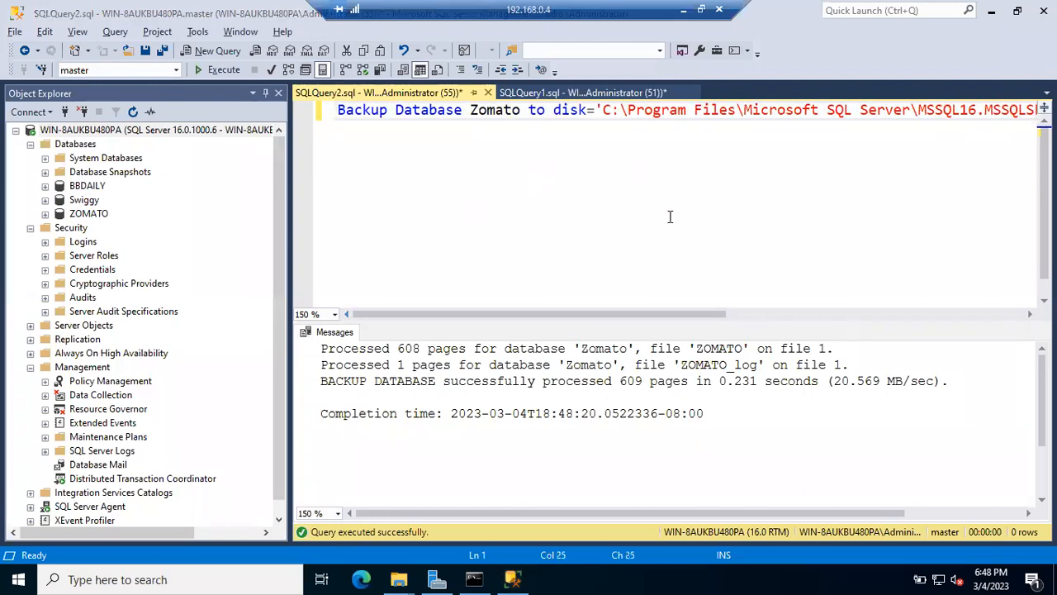
{"action": "key", "text": "alt+Tab"}
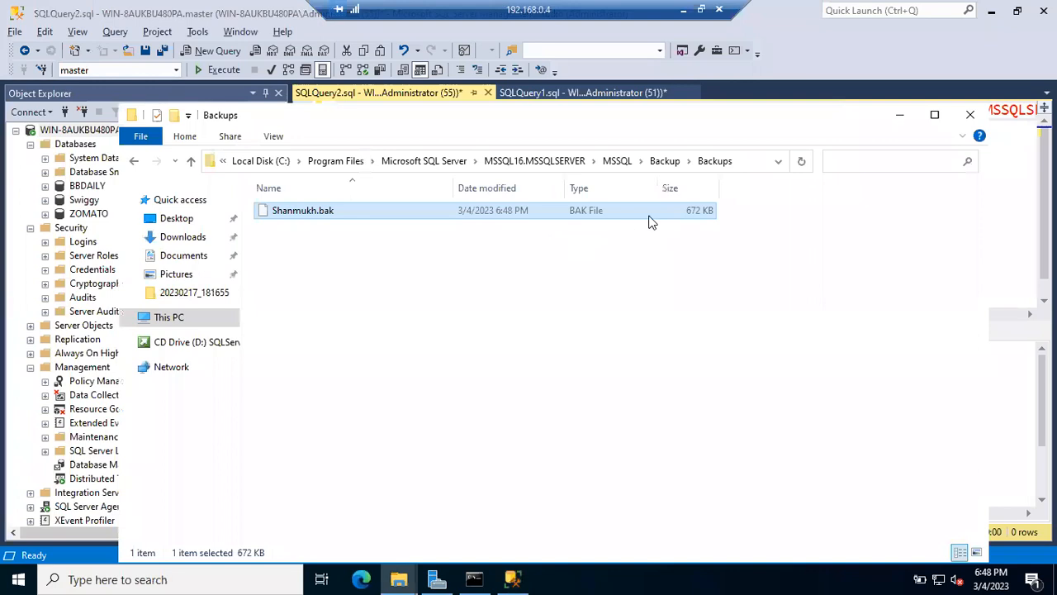
Step: Run the Zomato backup three more times until Shanmukh.bak in Backups reaches 2,685 KB
{"action": "left_click", "coordinate": [900, 116]}
{"action": "left_click", "coordinate": [734, 167]}
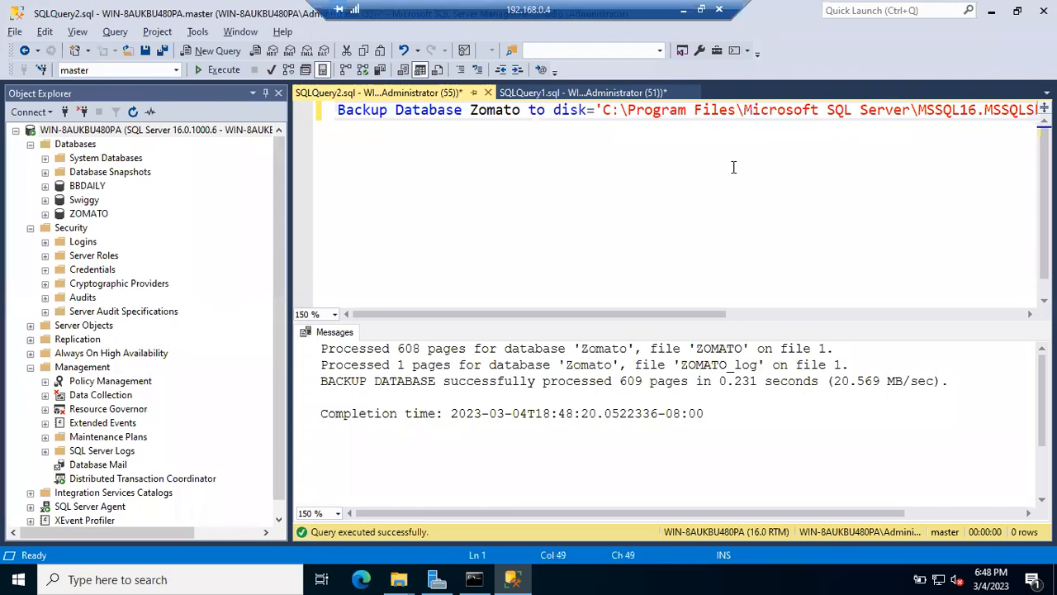
{"action": "left_click", "coordinate": [220, 71]}
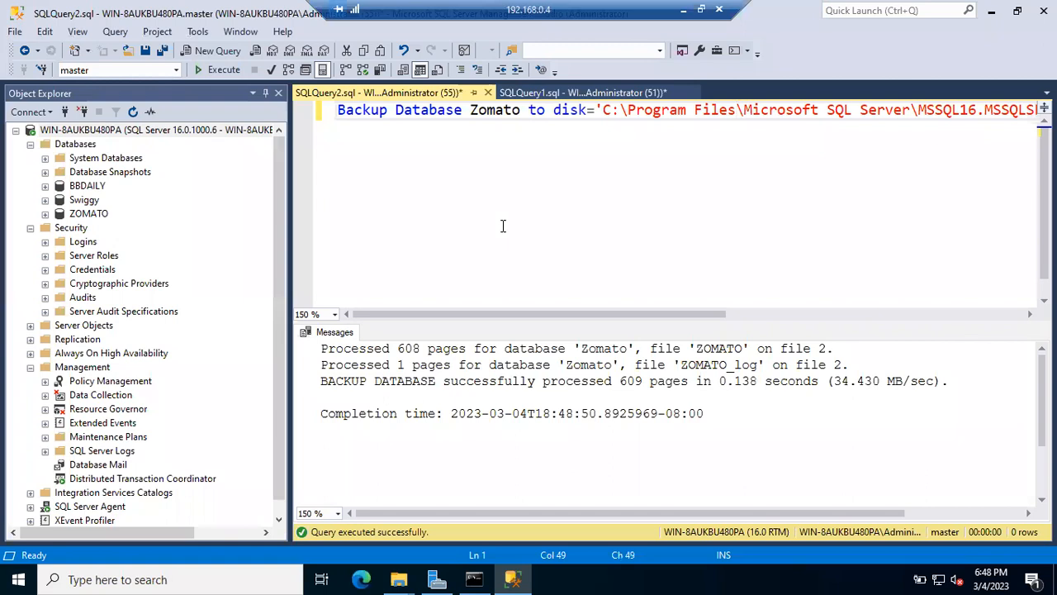
{"action": "key", "text": "alt+Tab"}
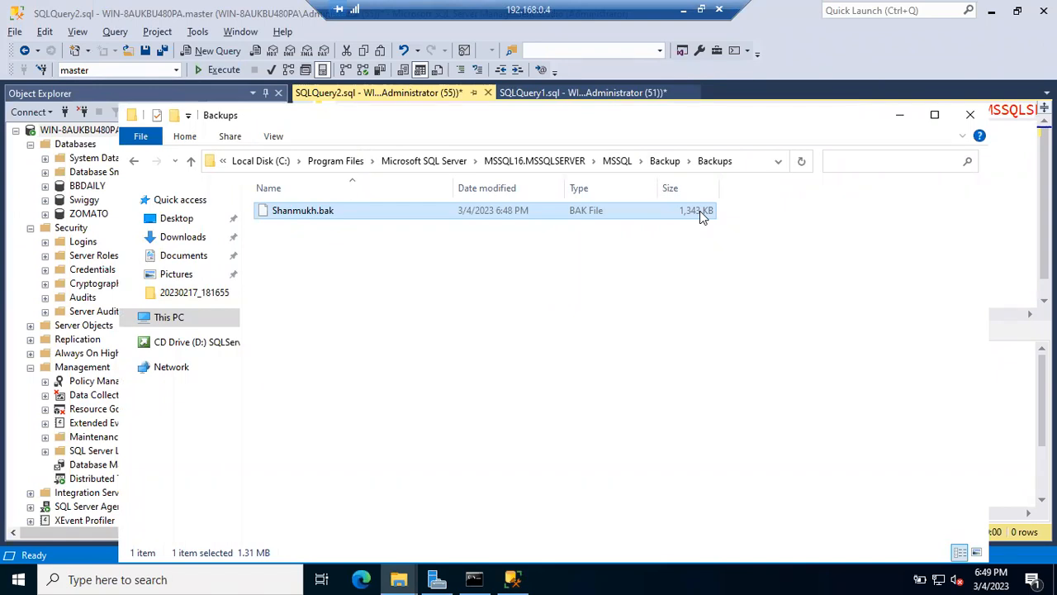
{"action": "key", "text": "alt+Tab"}
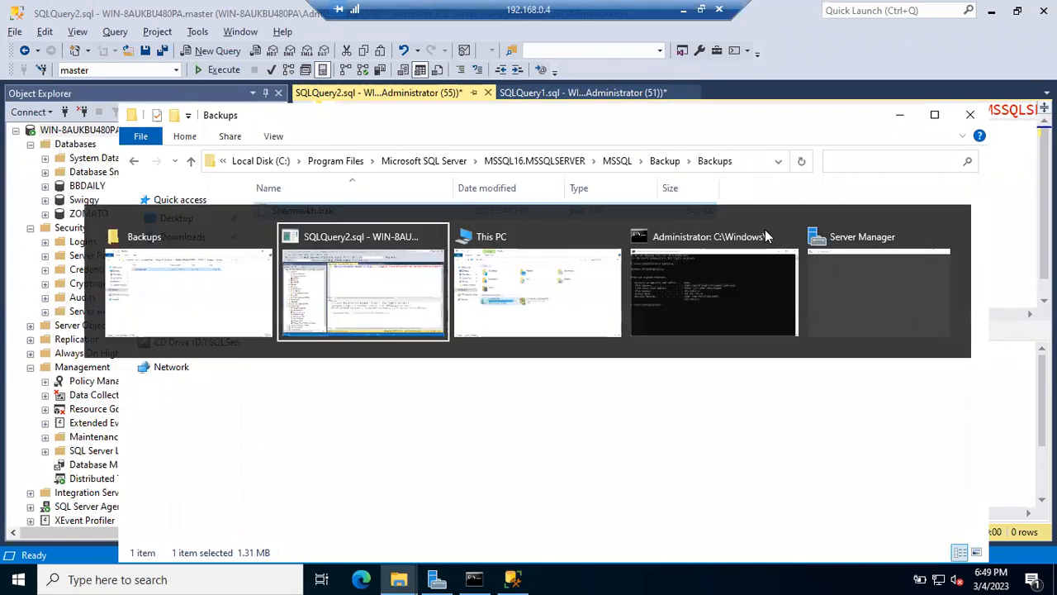
{"action": "left_click", "coordinate": [766, 229]}
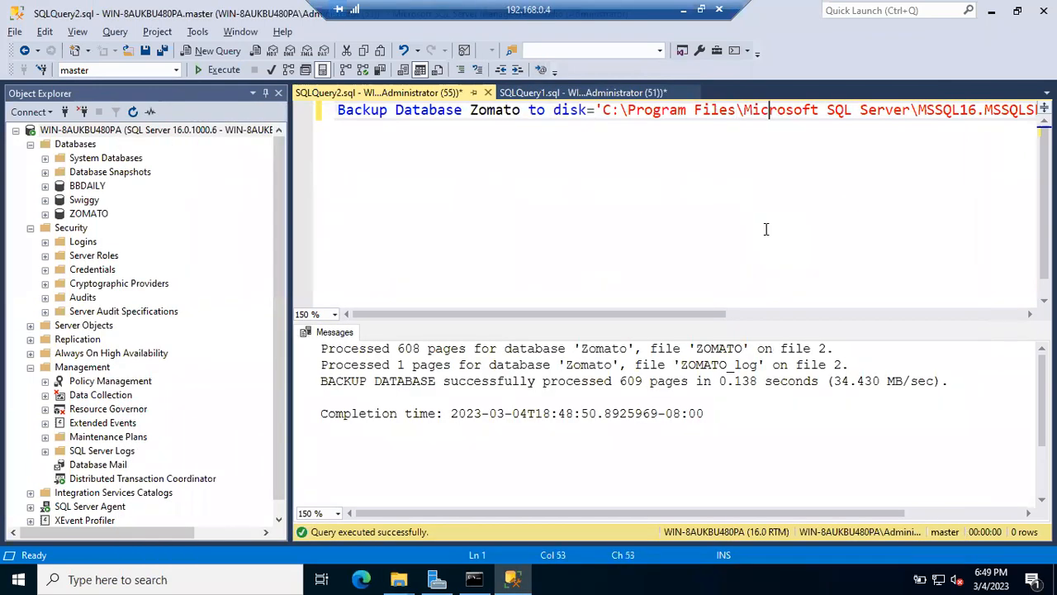
{"action": "left_click", "coordinate": [213, 69]}
{"action": "key", "text": "alt+Tab"}
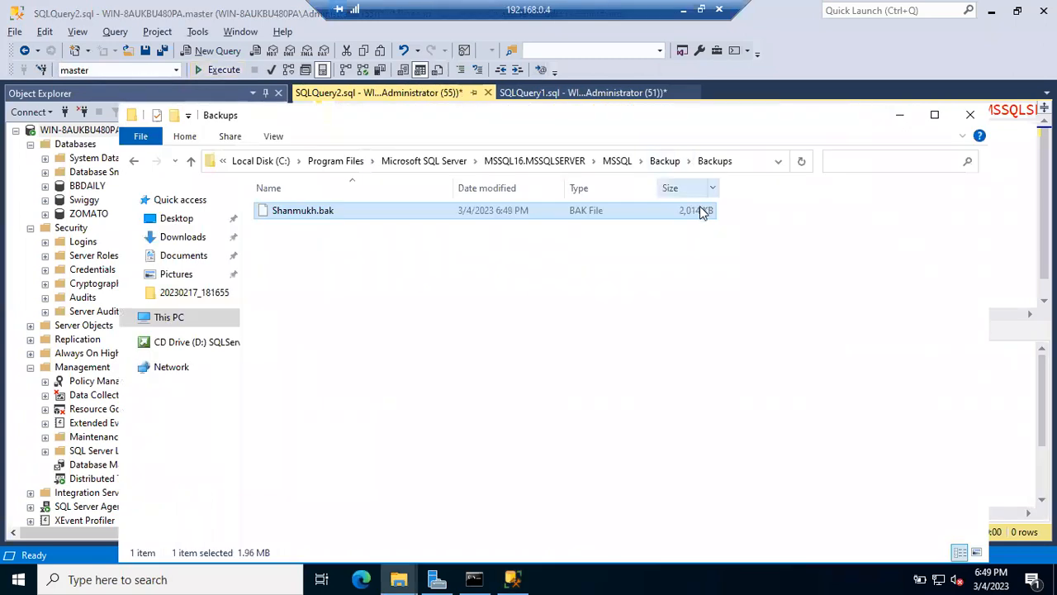
{"action": "key", "text": "alt+Tab"}
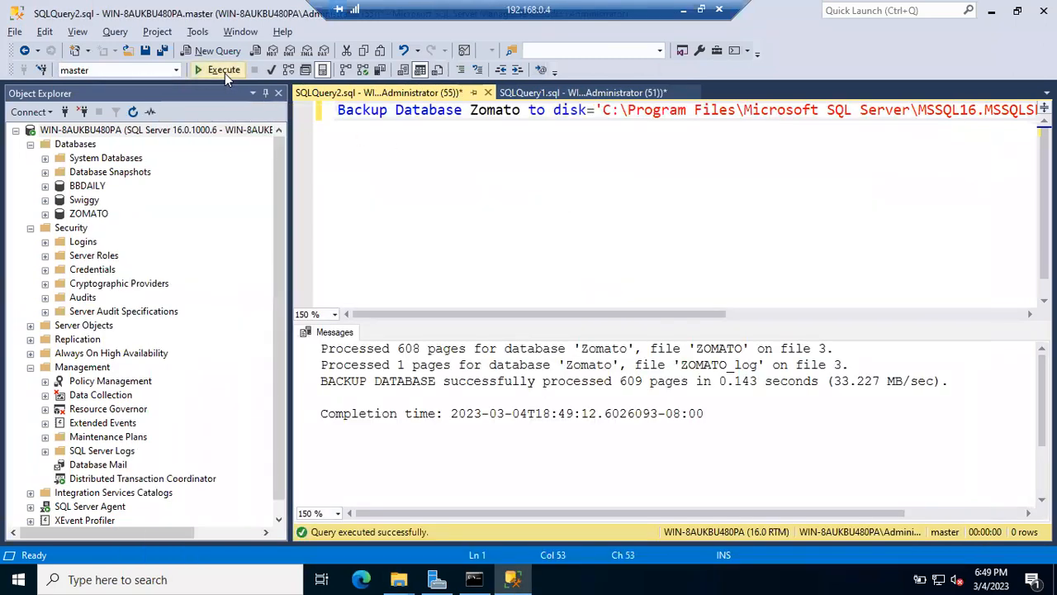
{"action": "left_click", "coordinate": [224, 73]}
{"action": "key", "text": "alt+Tab"}
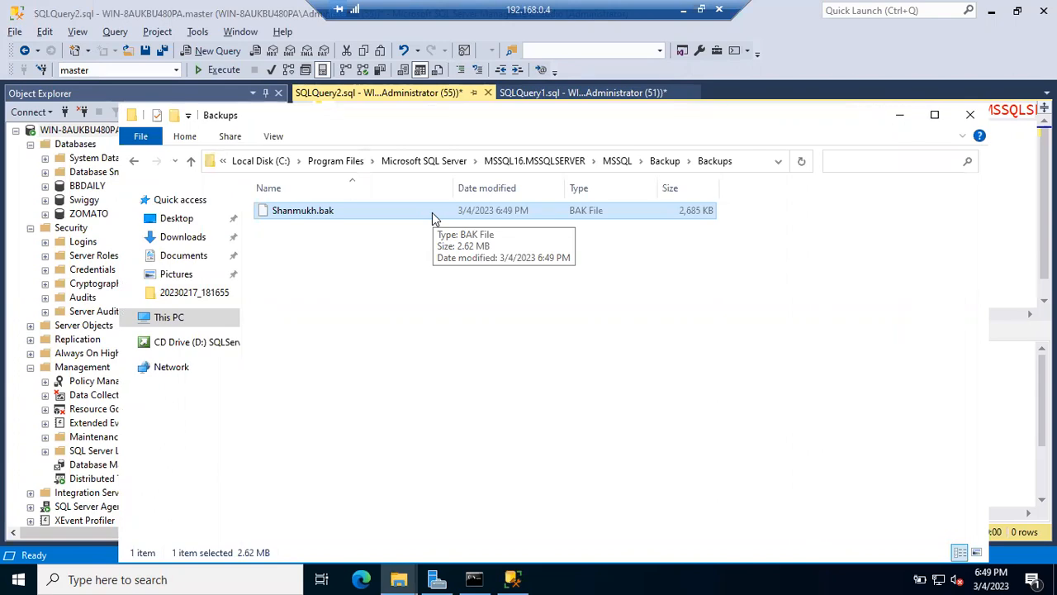
{"action": "left_click", "coordinate": [666, 161]}
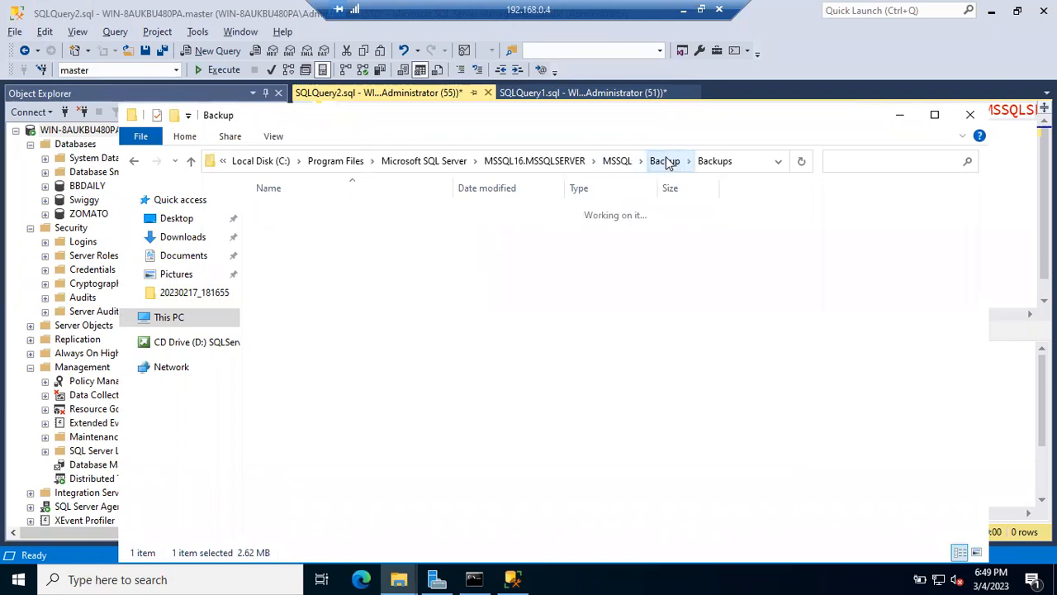
Step: Compare the older Shanmukh.bak in Backup with the 2.62 MB Shanmukh.bak inside Backups
{"action": "left_click", "coordinate": [697, 230]}
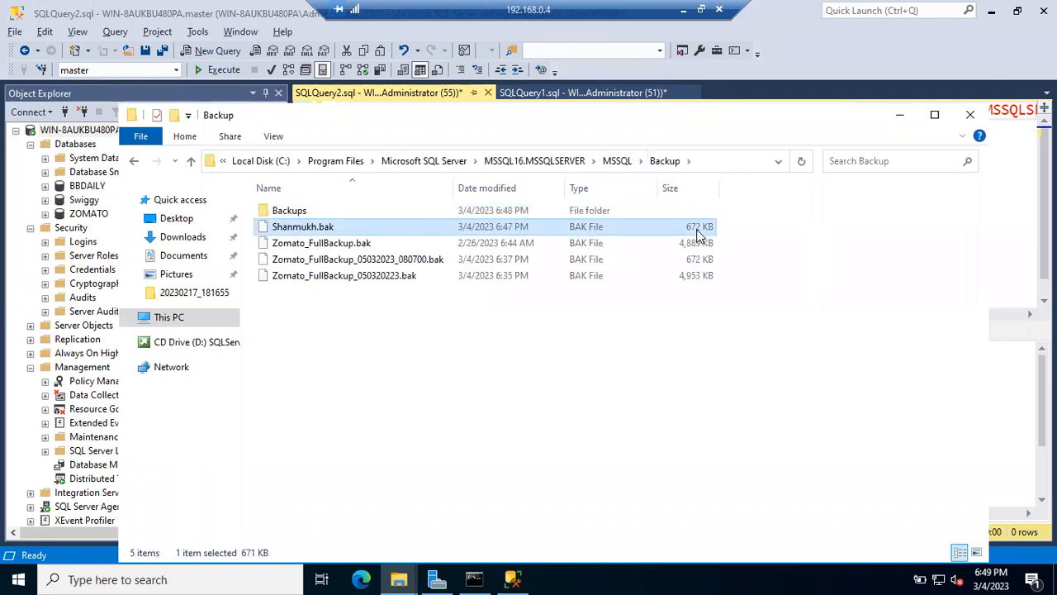
{"action": "left_click", "coordinate": [582, 213]}
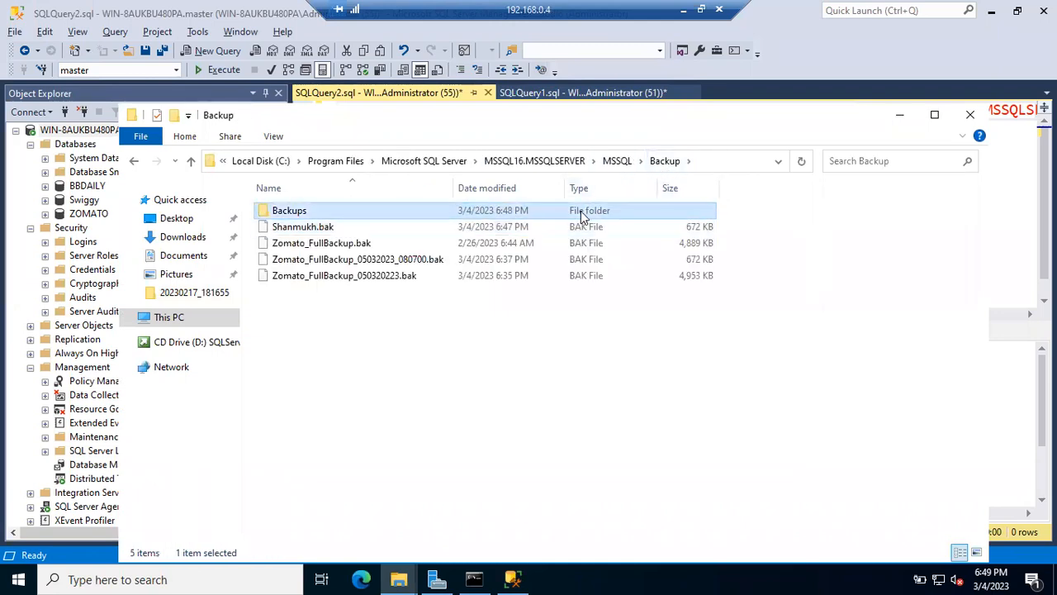
{"action": "double_click", "coordinate": [582, 211]}
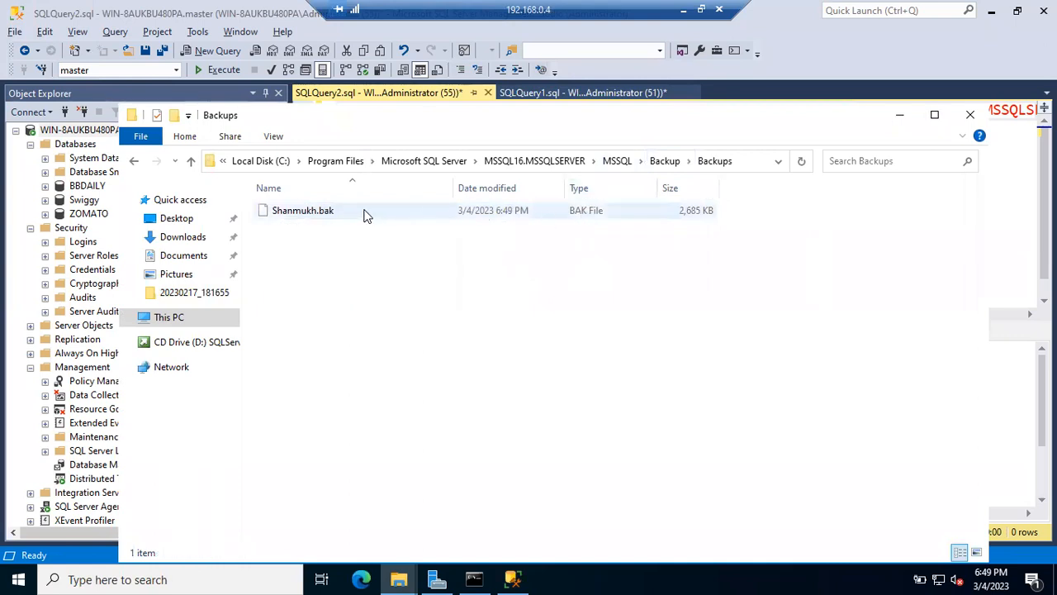
{"action": "left_click", "coordinate": [312, 213]}
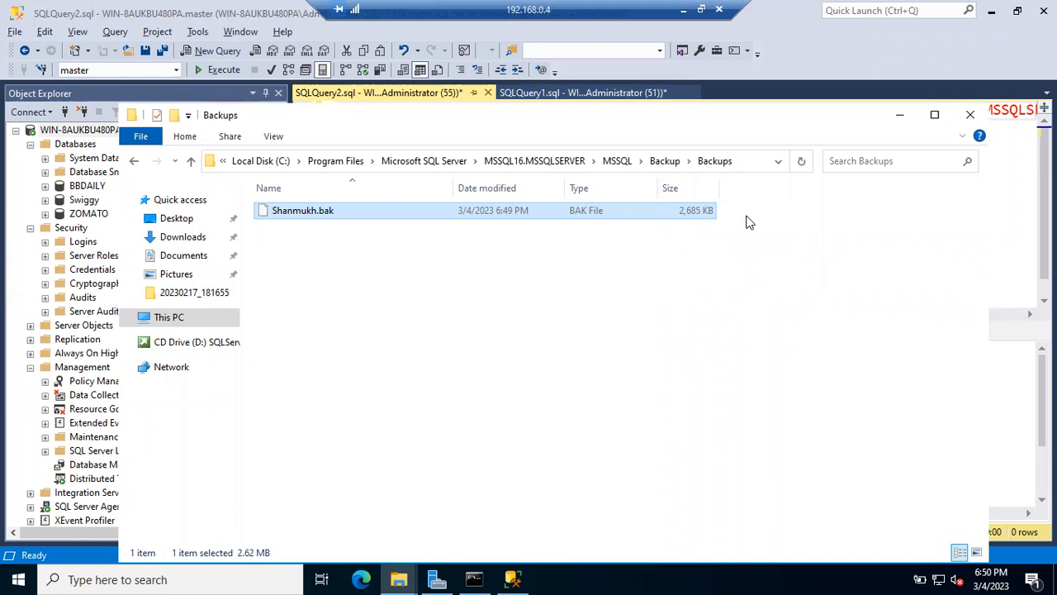
Step: View the full Backups folder path, then go back to the SSMS backup query
{"action": "left_click", "coordinate": [750, 160]}
{"action": "left_click", "coordinate": [701, 218]}
{"action": "left_click", "coordinate": [93, 128]}
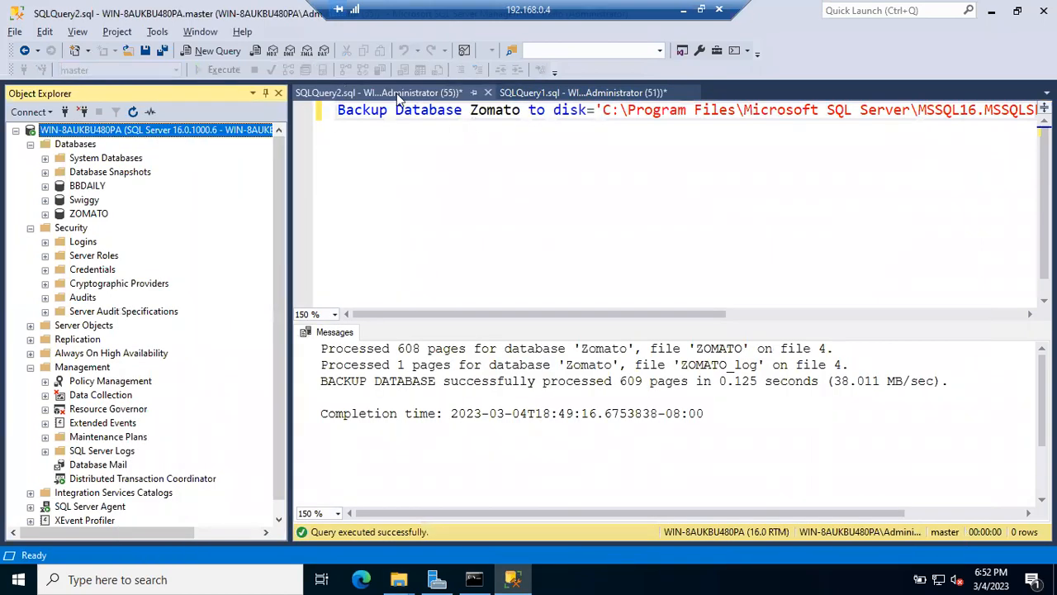
{"action": "double_click", "coordinate": [349, 113]}
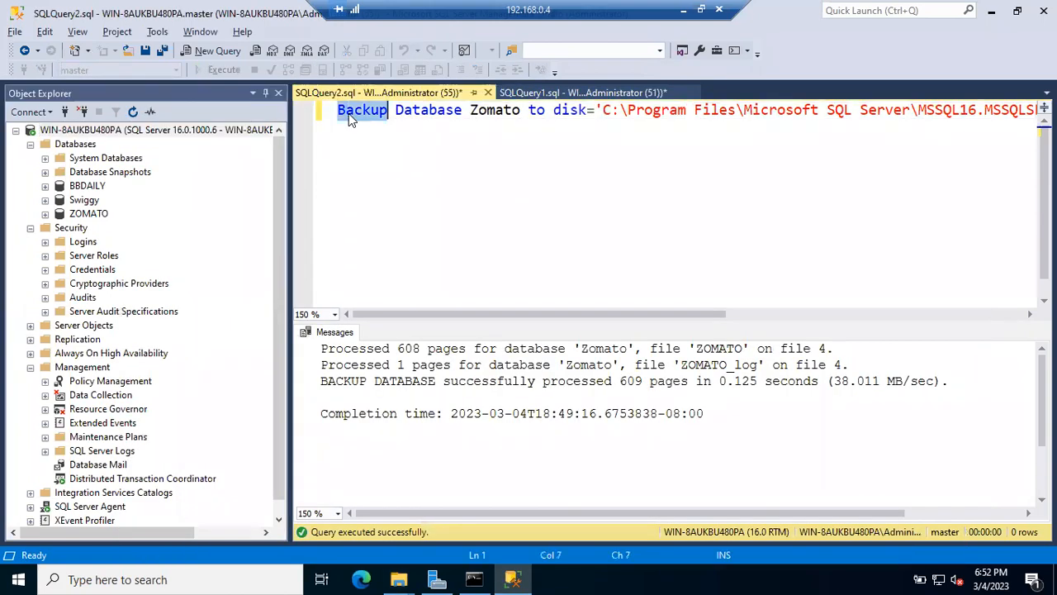
{"action": "double_click", "coordinate": [420, 111]}
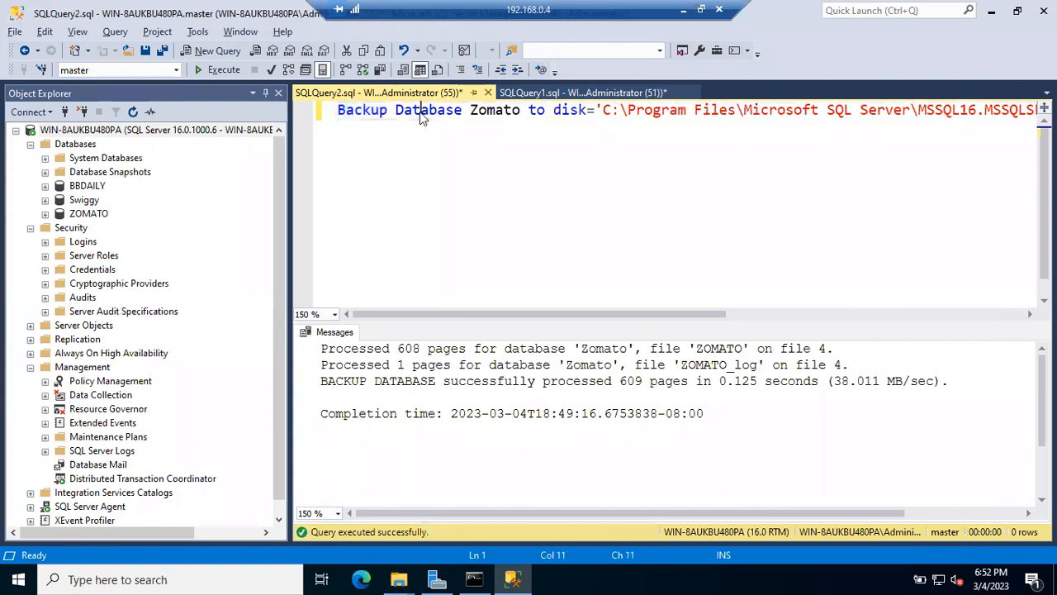
{"action": "double_click", "coordinate": [476, 111]}
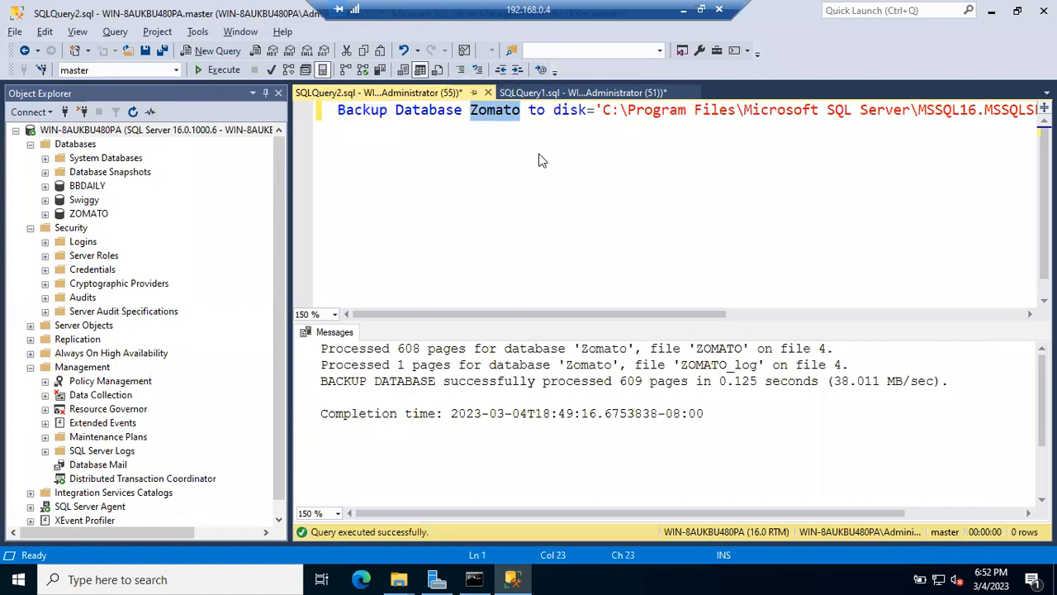
{"action": "left_click_drag", "start_coordinate": [536, 112], "coordinate": [905, 112]}
{"action": "left_click", "coordinate": [905, 112]}
{"action": "scroll", "coordinate": [905, 116], "scroll_direction": "right", "scroll_amount": 10}
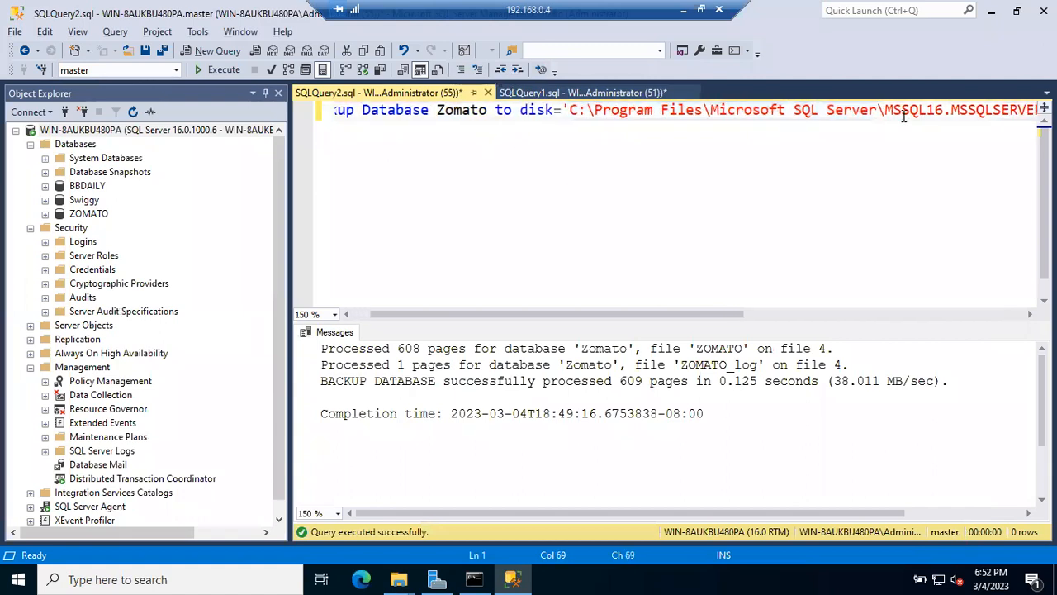
{"action": "scroll", "coordinate": [904, 116], "scroll_direction": "right", "scroll_amount": 2}
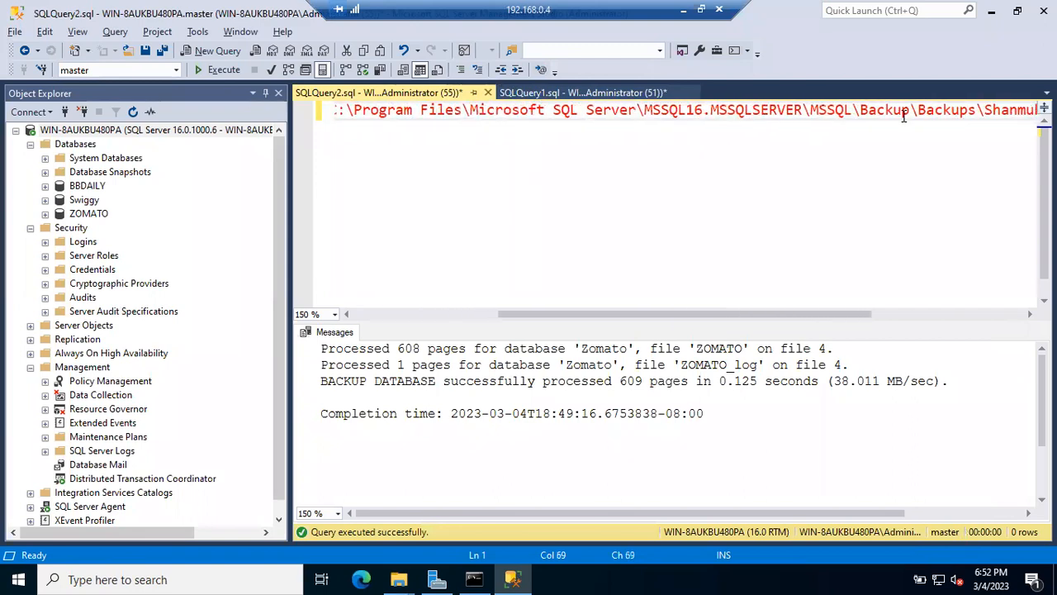
{"action": "scroll", "coordinate": [904, 116], "scroll_direction": "right", "scroll_amount": 5}
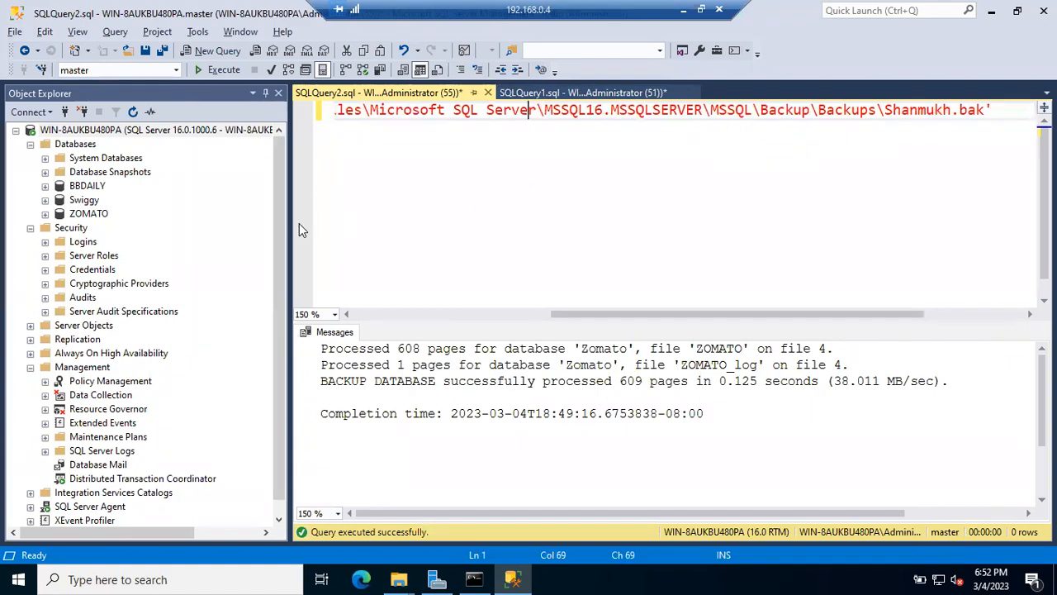
{"action": "left_click", "coordinate": [182, 135]}
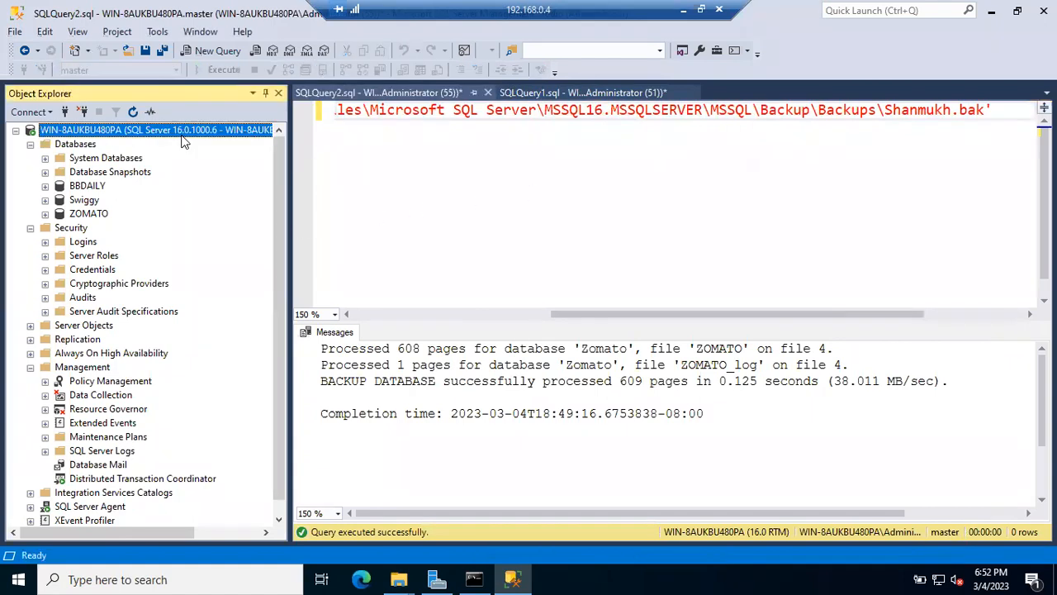